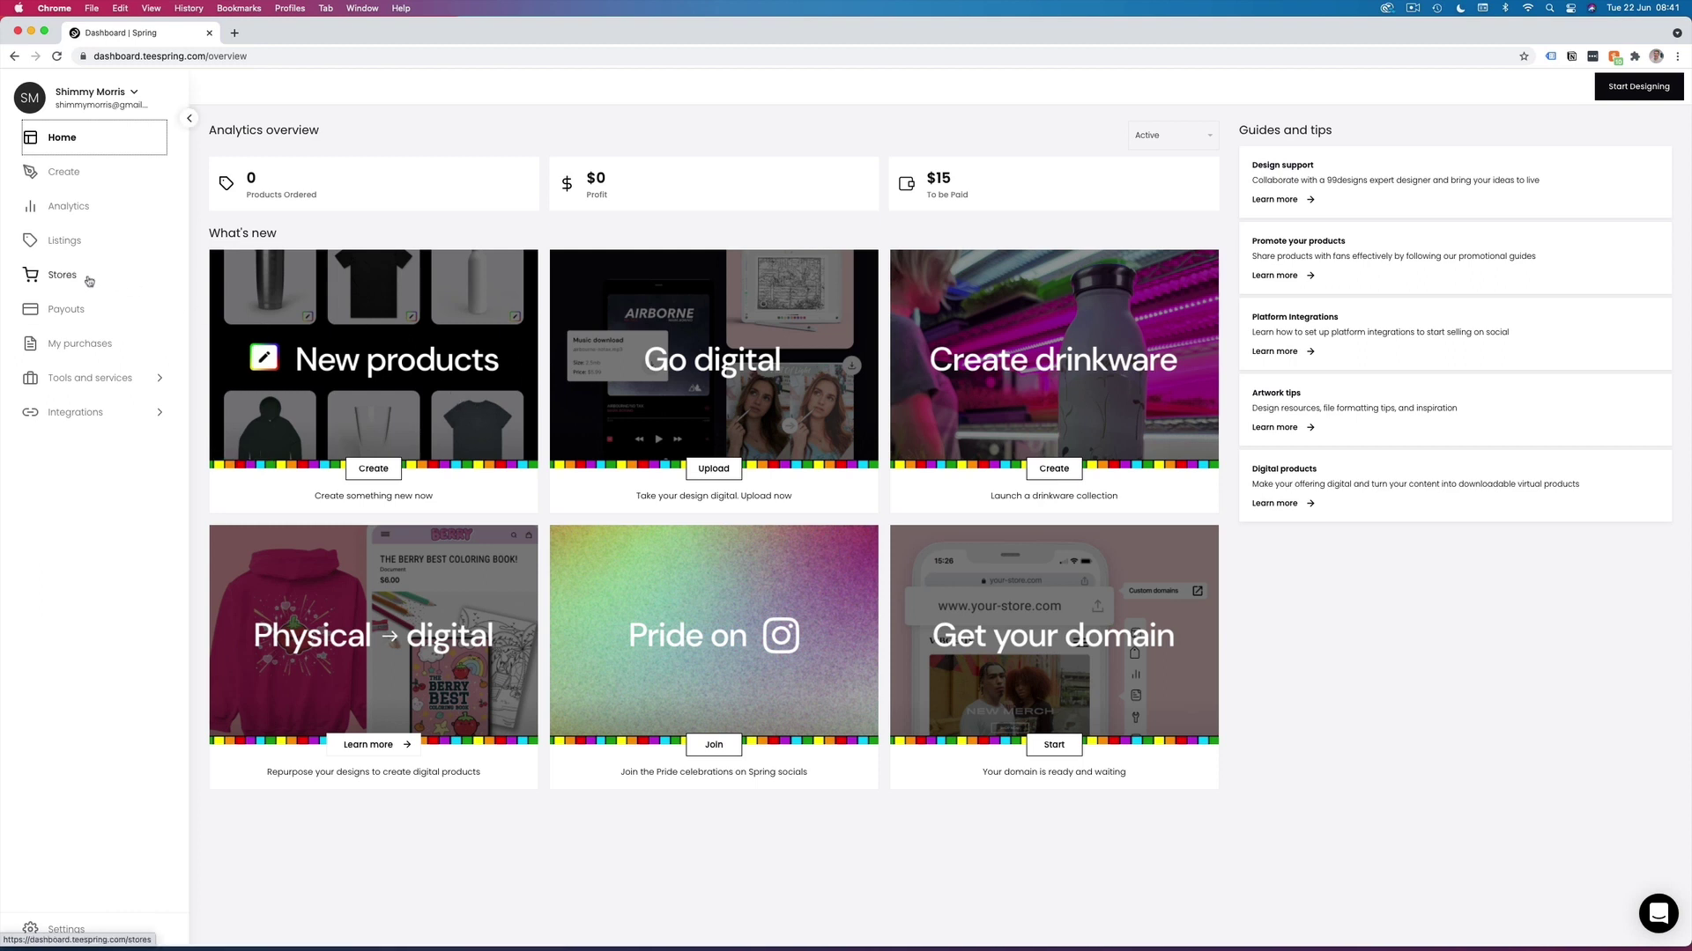
- Look through the store's theme editor sections: navigation bar, hero banner and products
left_click(89, 281)
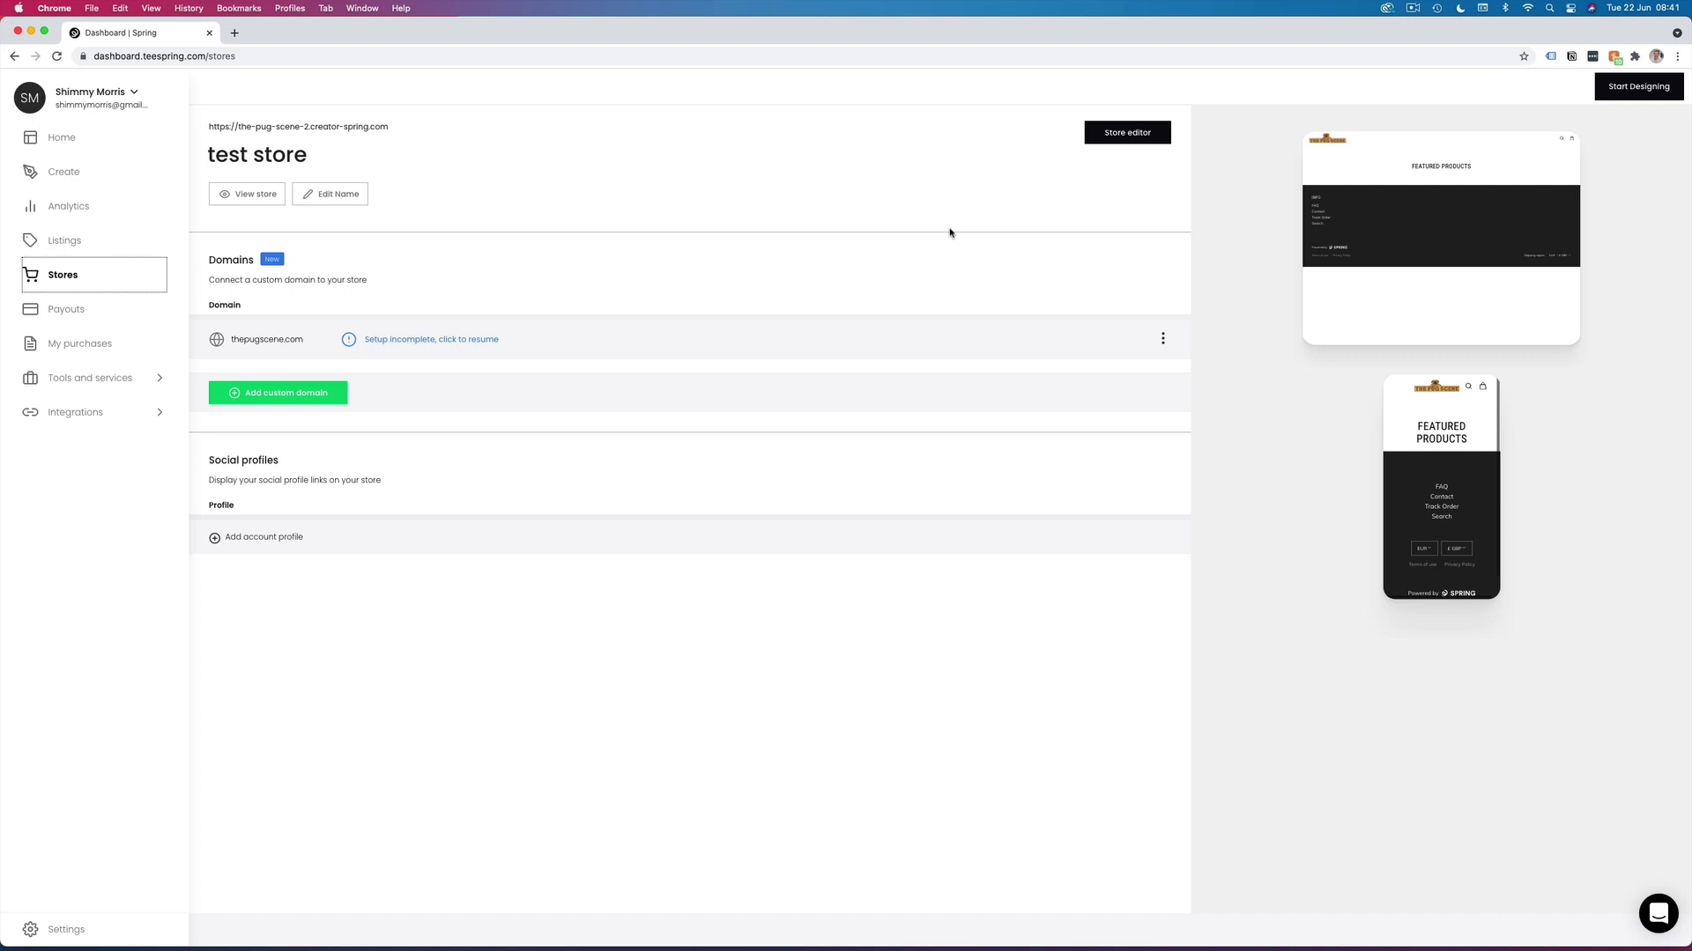
left_click(1117, 133)
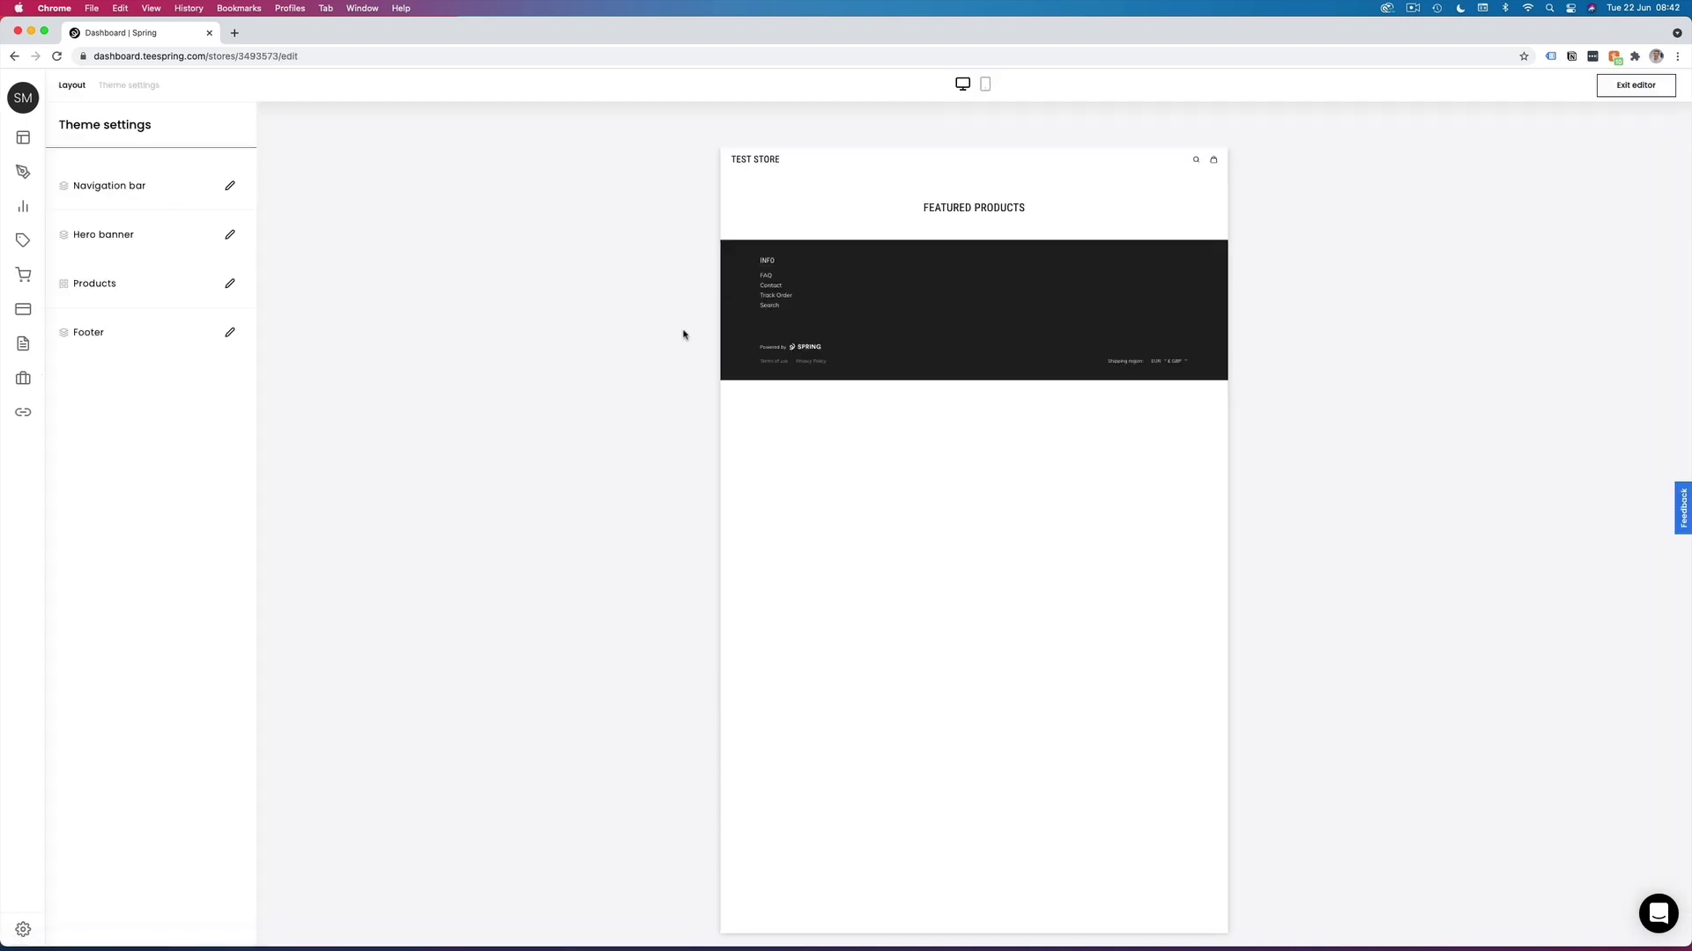
left_click(97, 186)
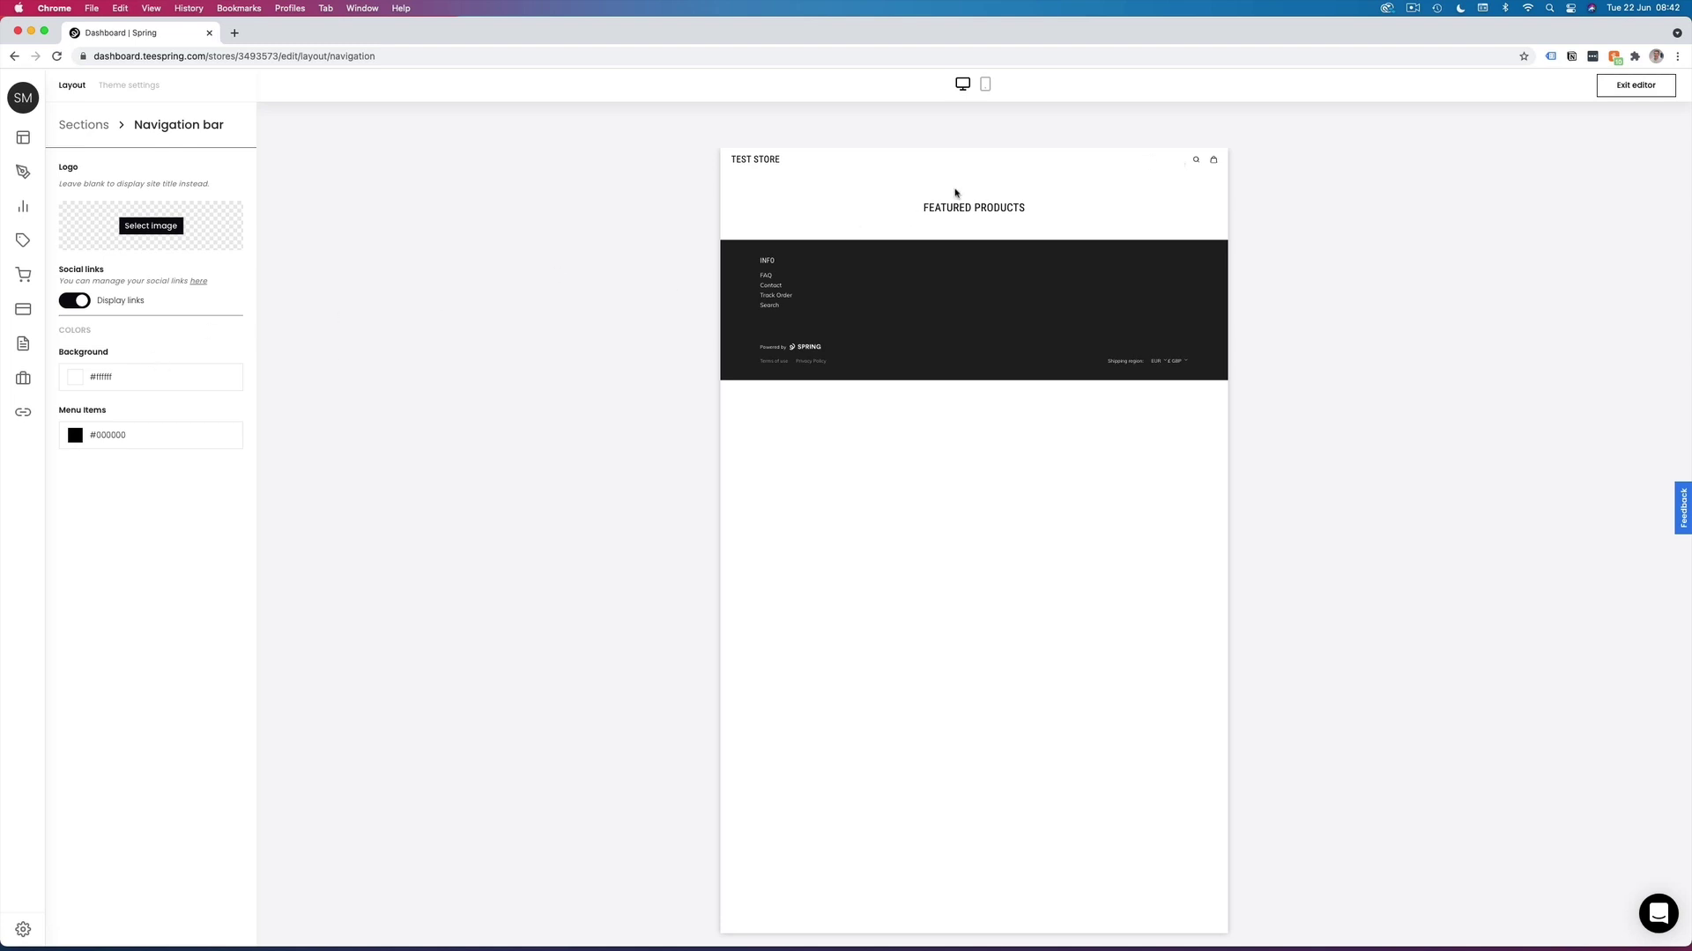
left_click(79, 127)
left_click(109, 220)
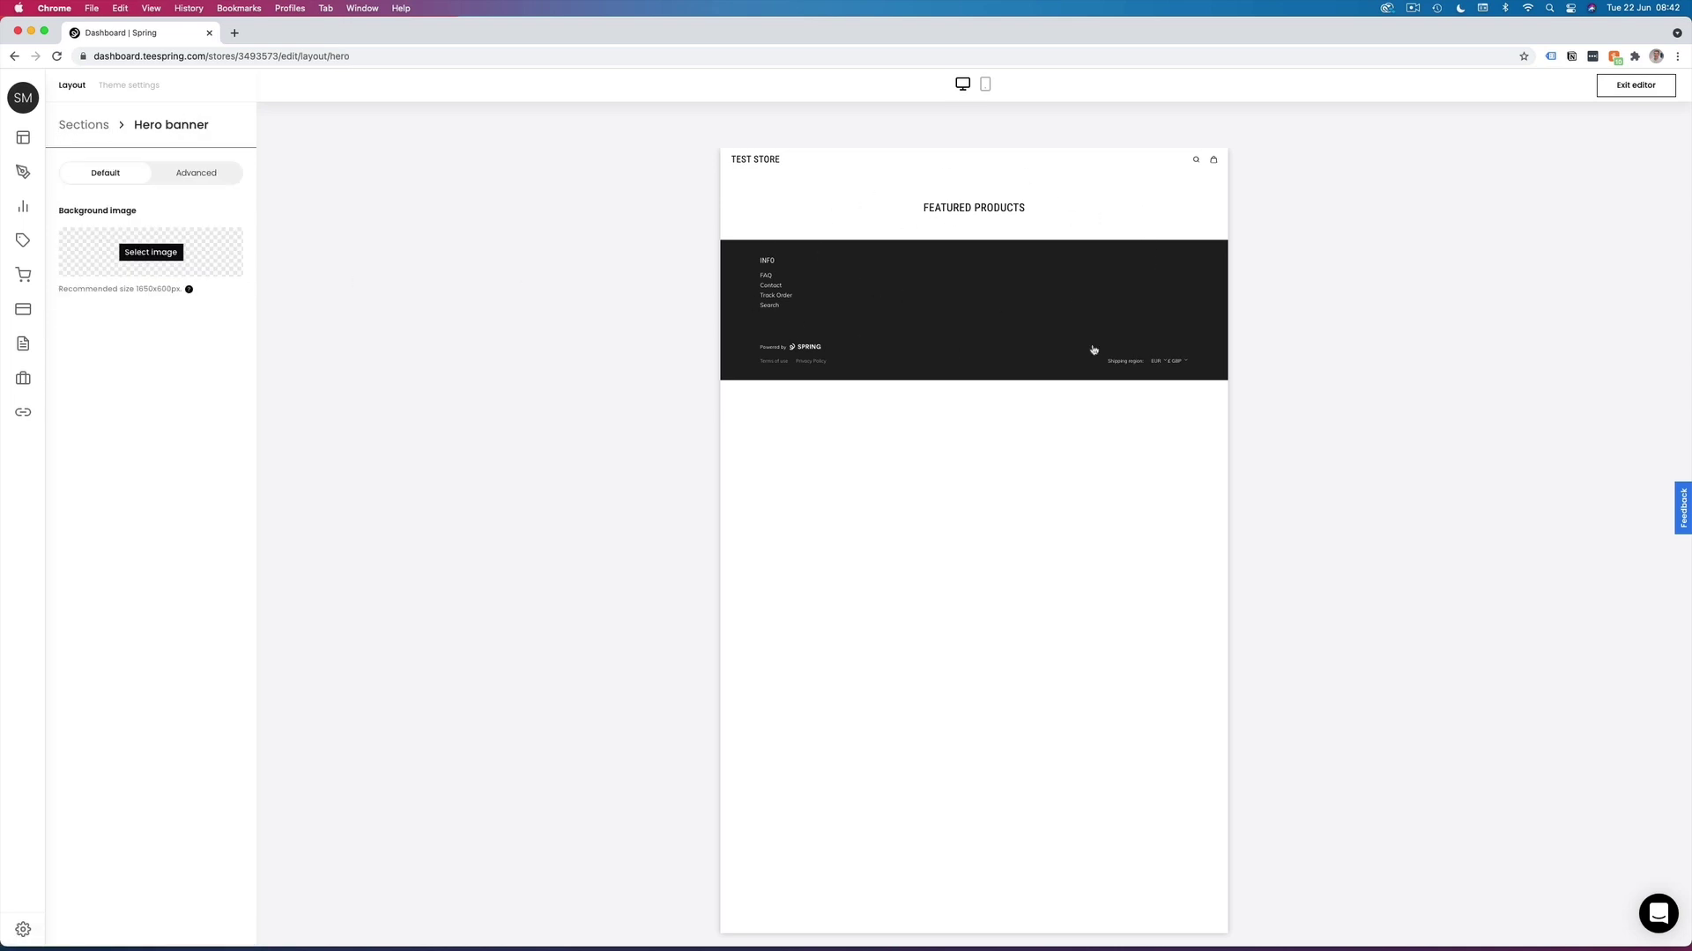
left_click(198, 176)
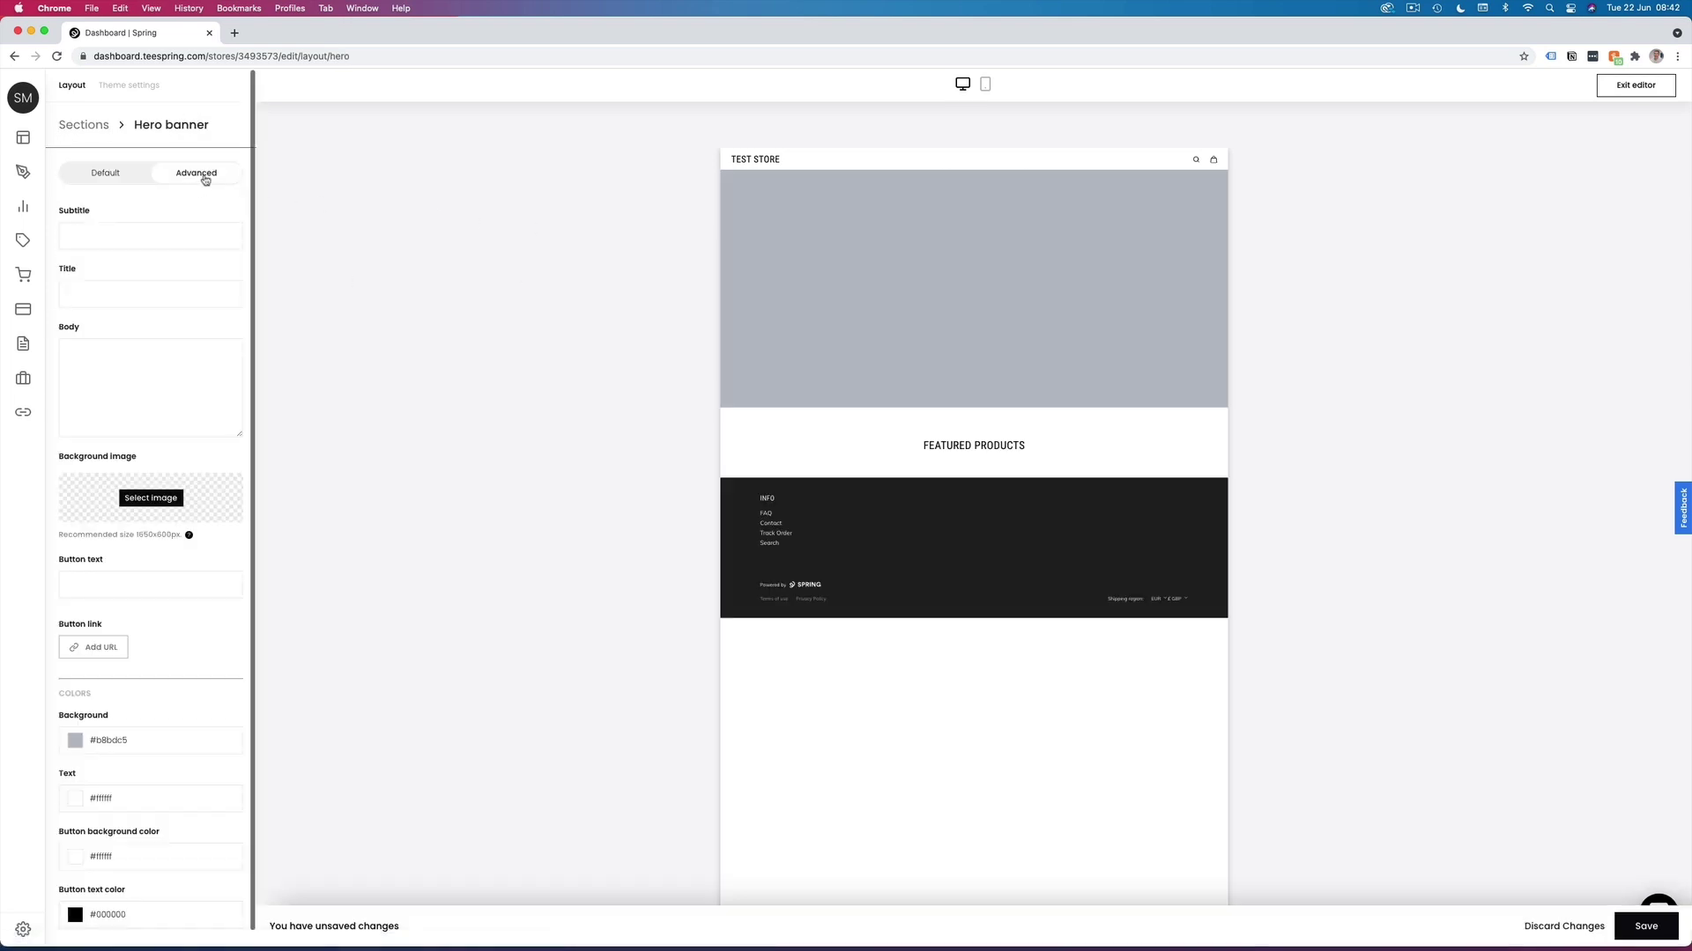
scroll(128, 303, "down", 1)
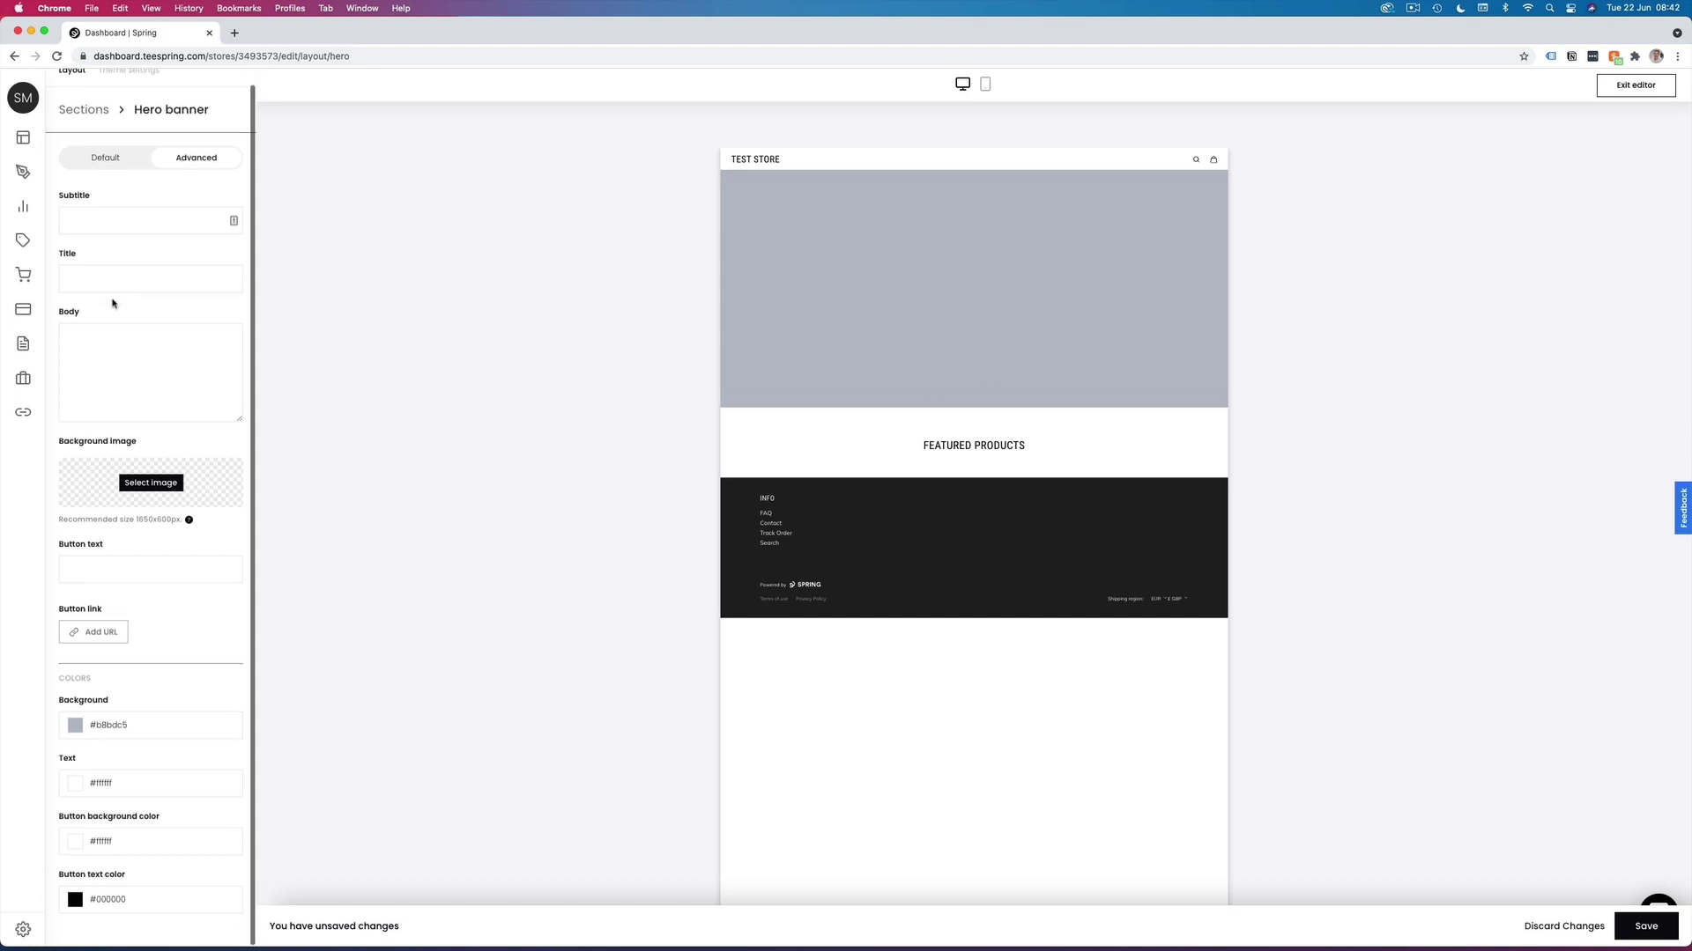
left_click(85, 115)
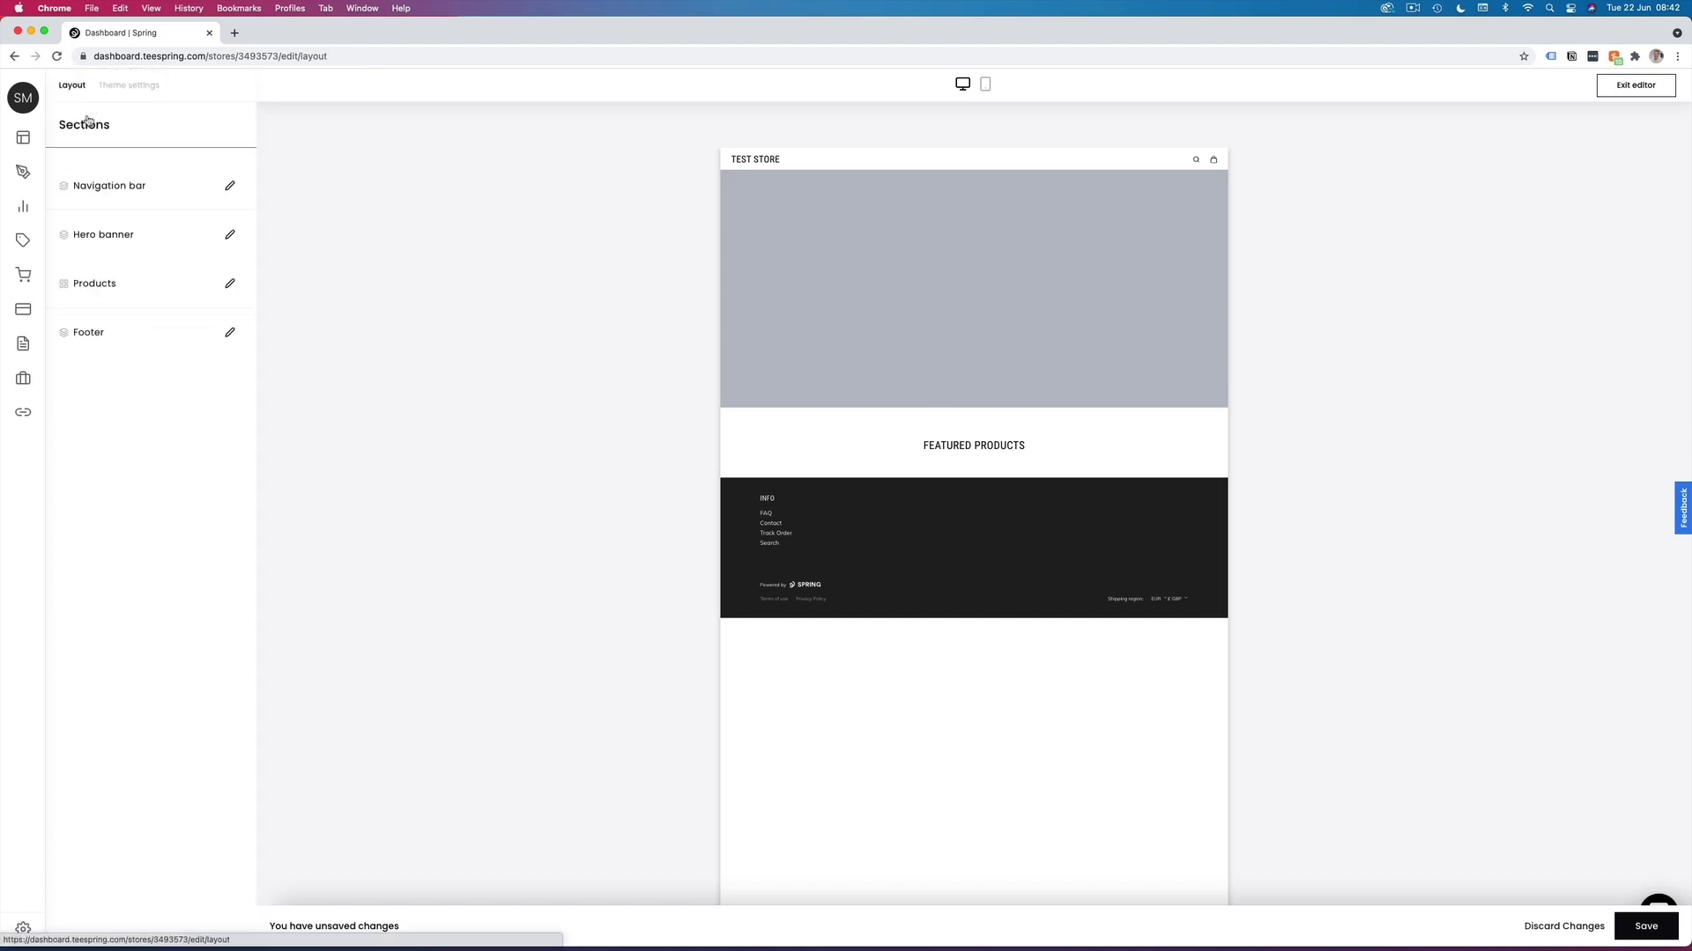
left_click(103, 281)
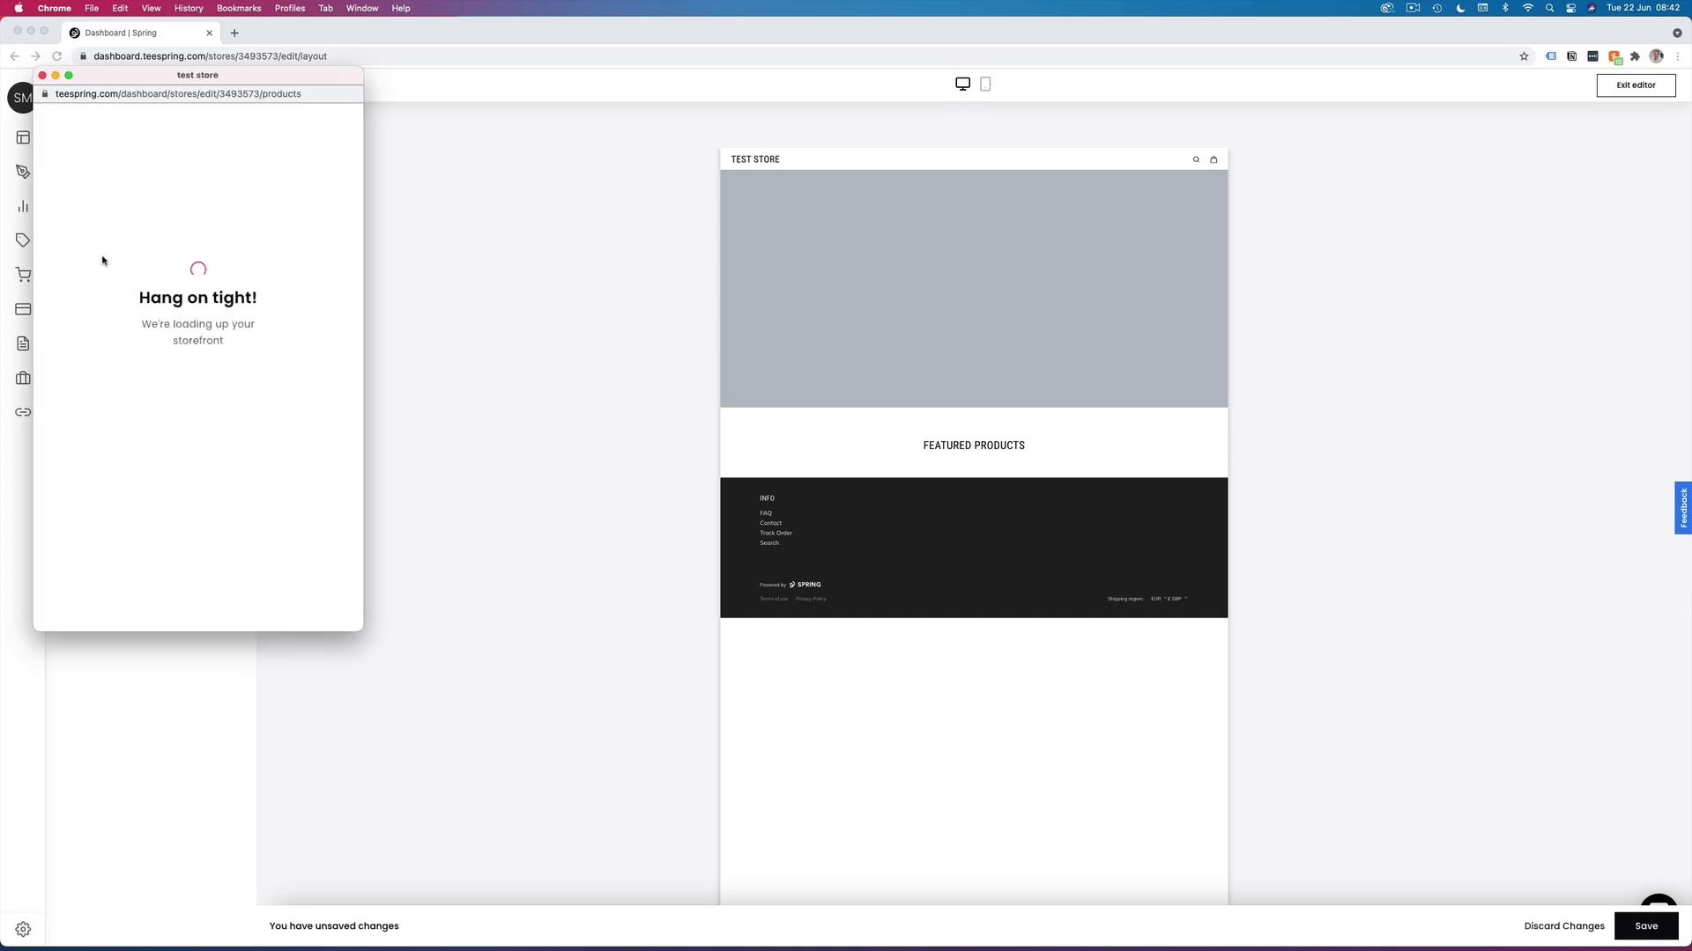
left_click(42, 76)
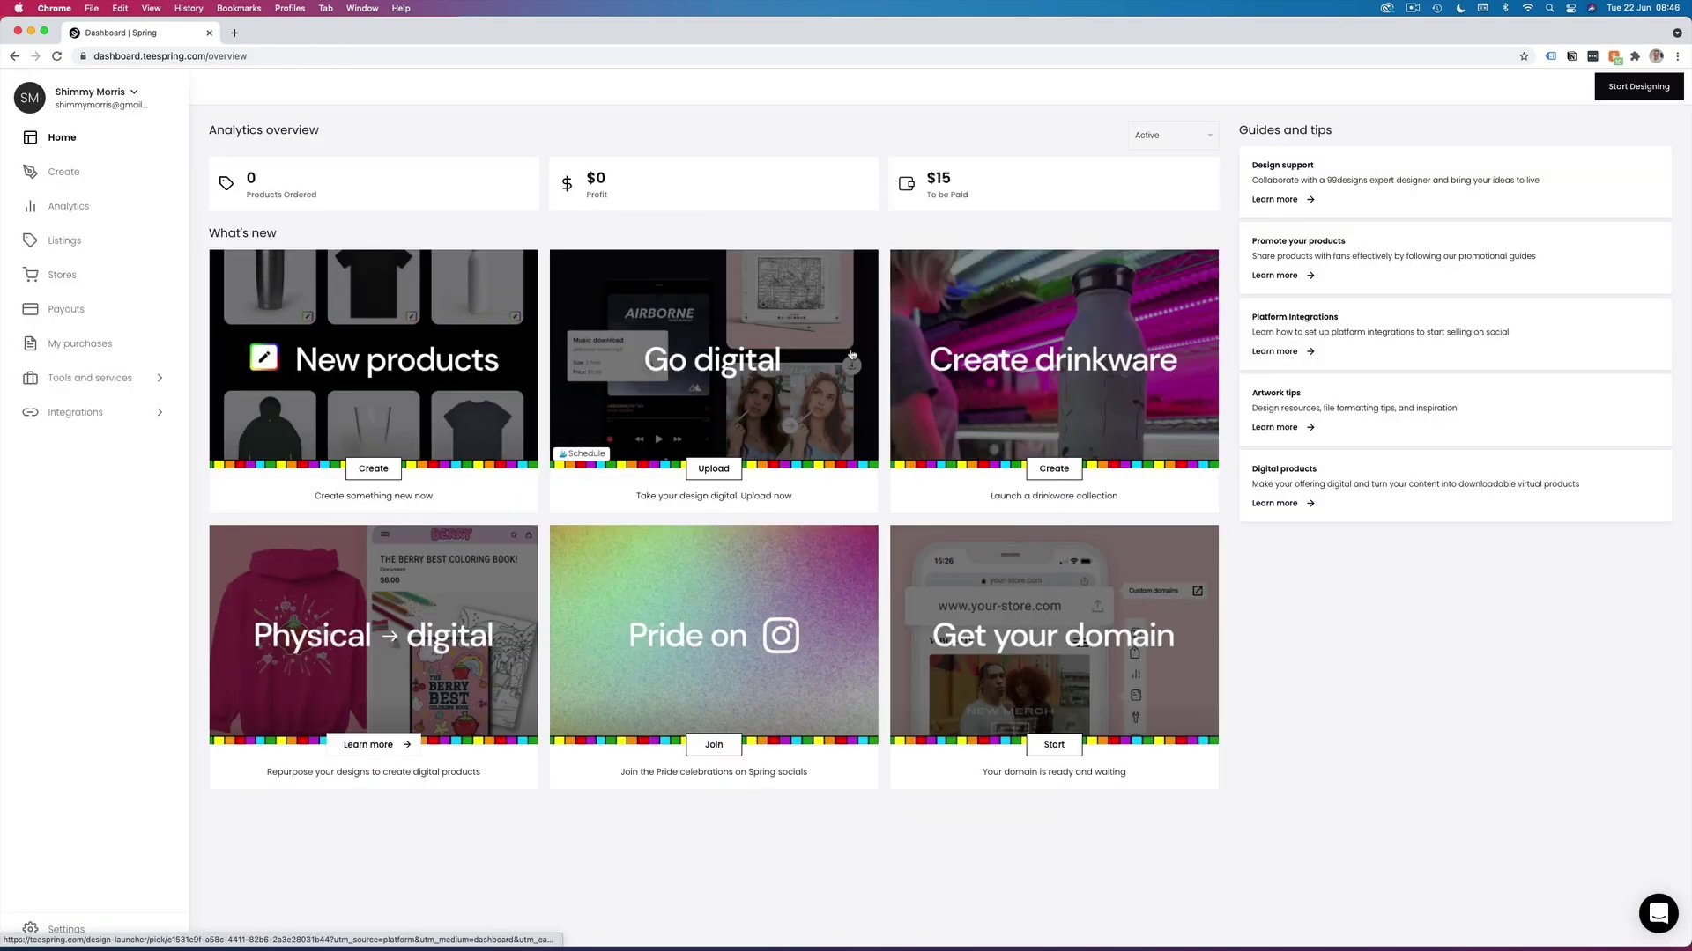
- Start a new product and browse the Apparel category for the Classic Tee
left_click(78, 172)
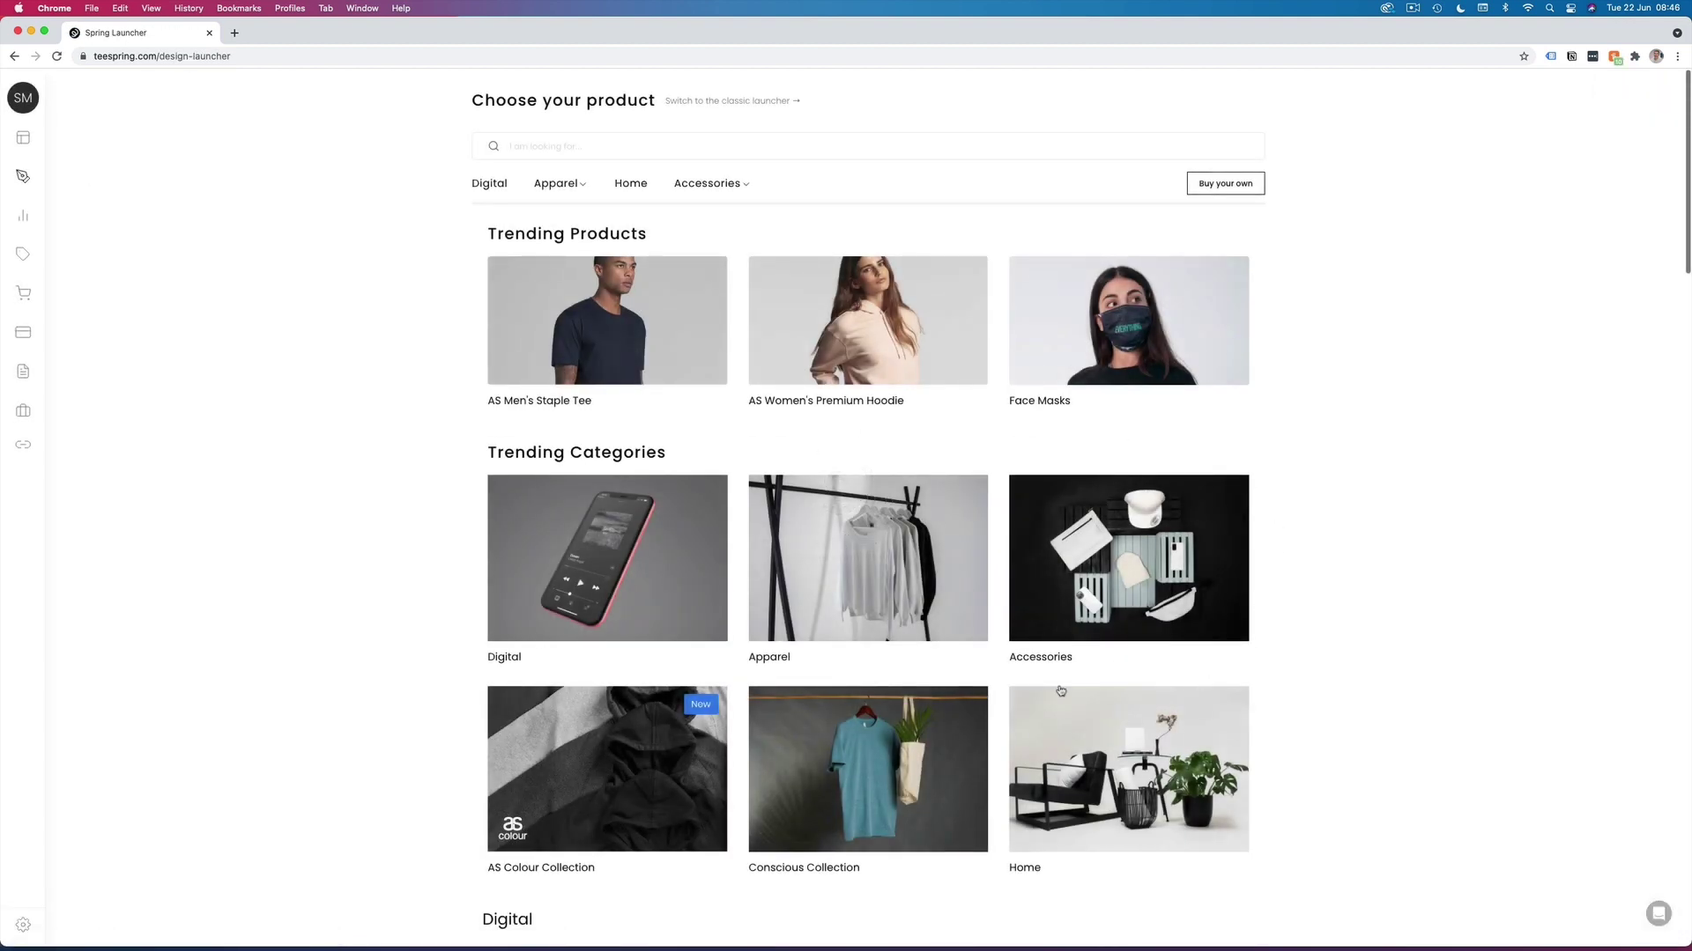
scroll(937, 665, "down", 4)
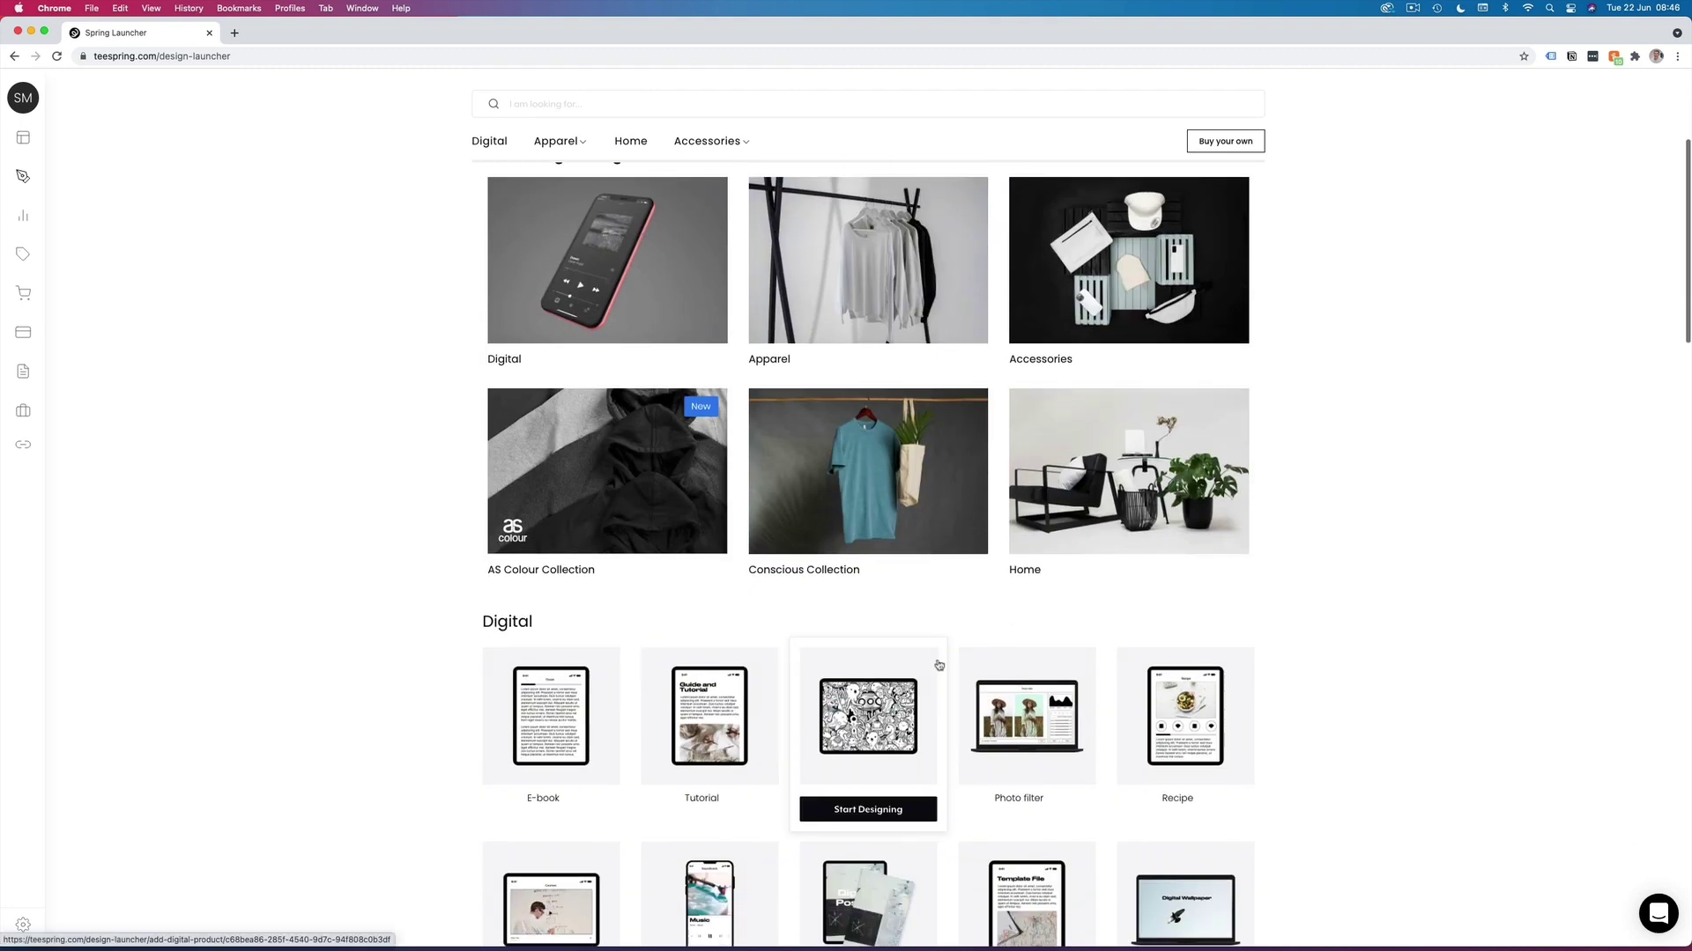
scroll(917, 667, "up", 4)
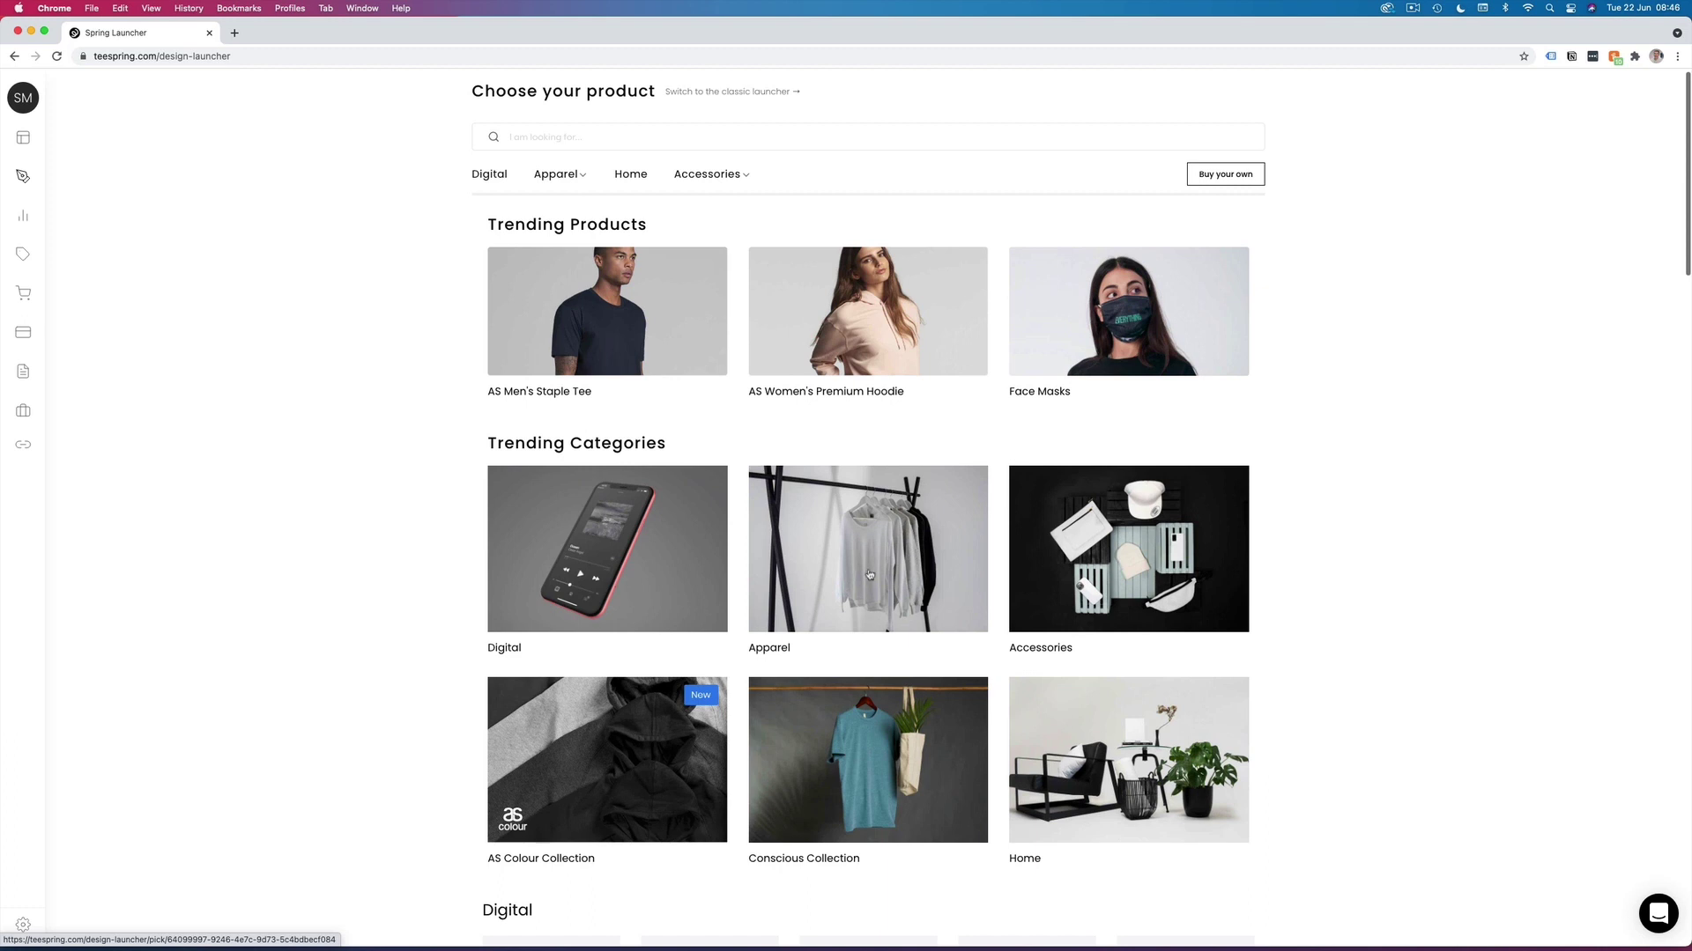
left_click(871, 568)
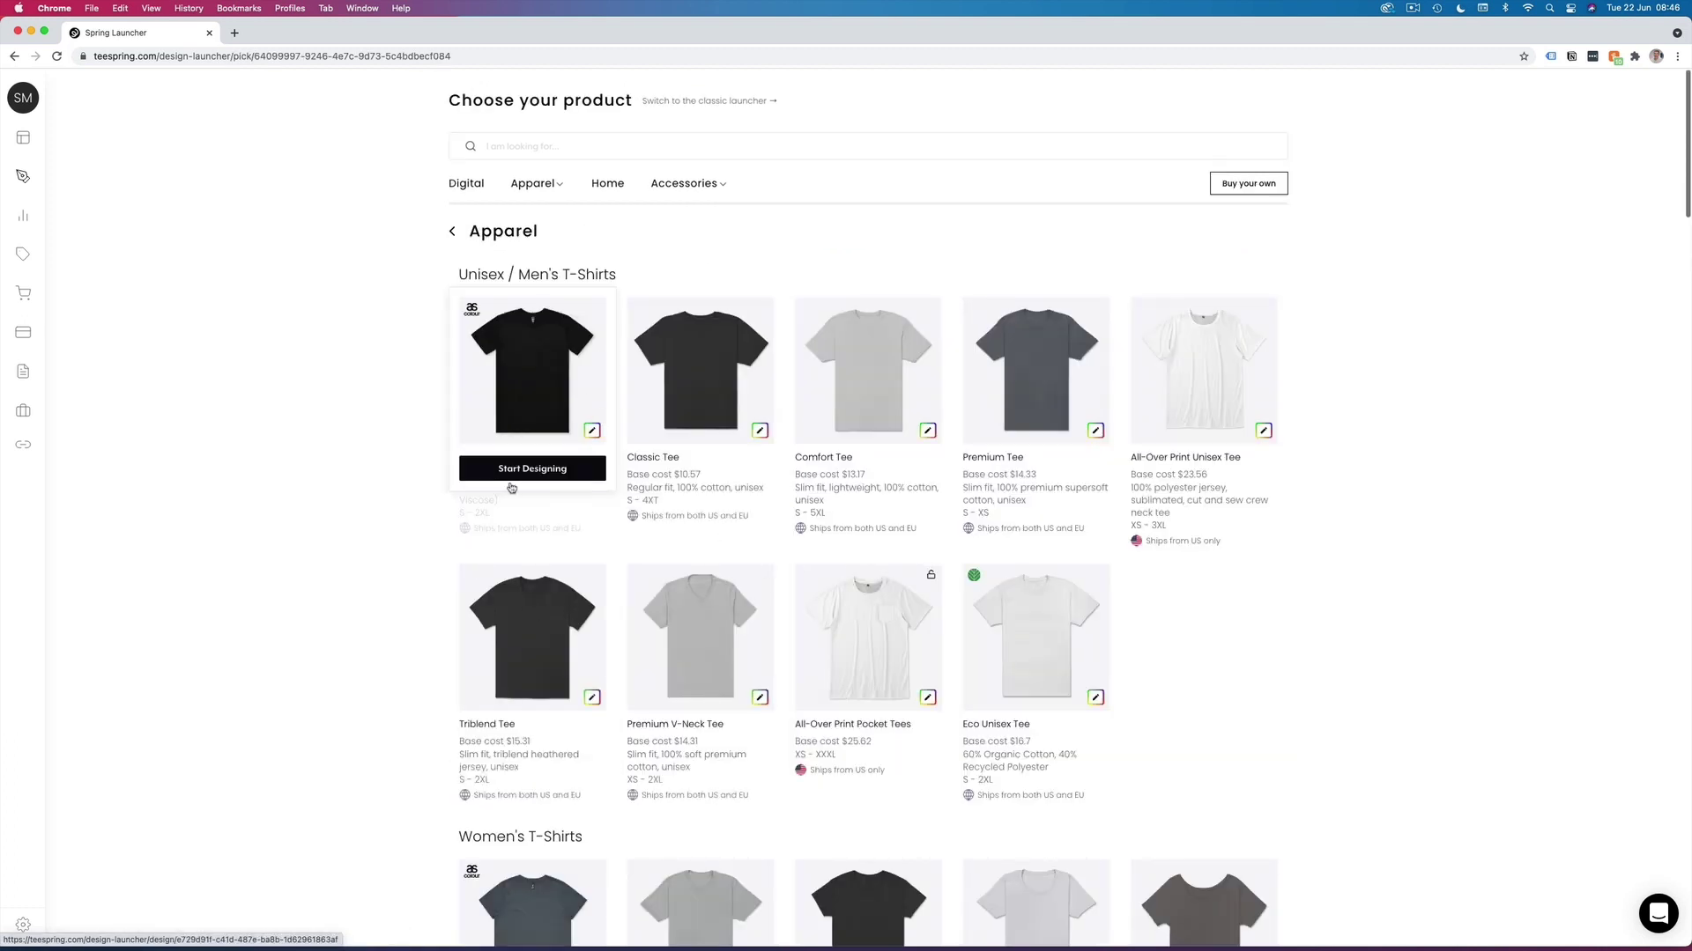
scroll(325, 564, "down", 2)
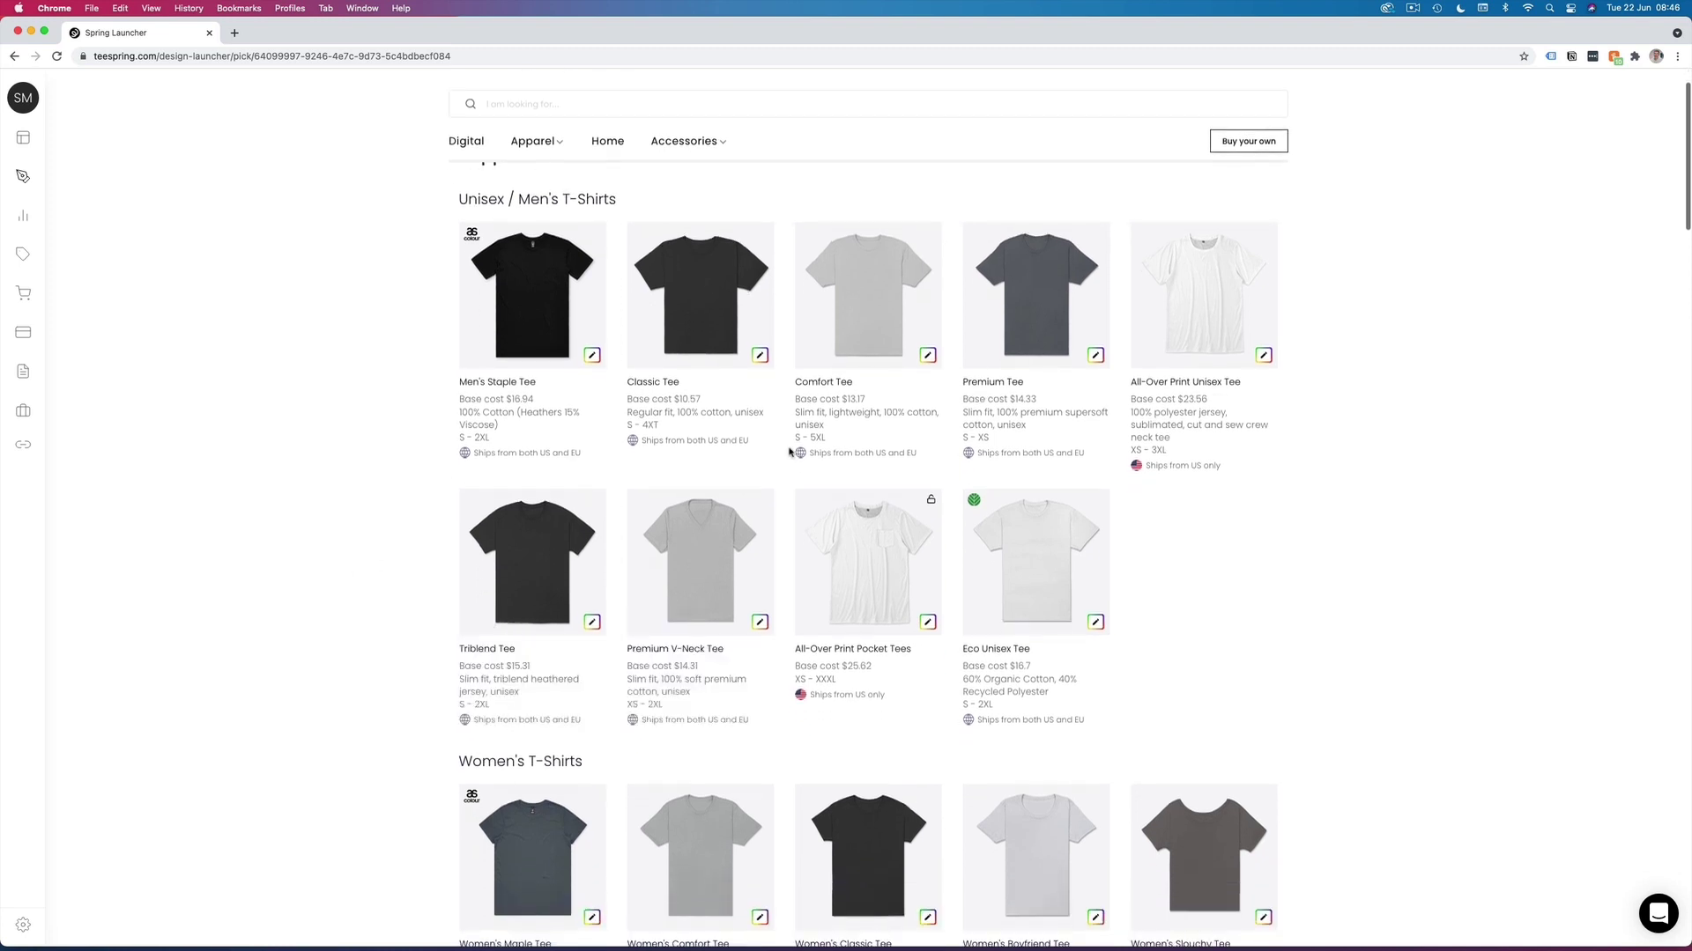
- Upload PNG-01-01.png from the Downloads graduation folder onto the Classic Tee
left_click(691, 395)
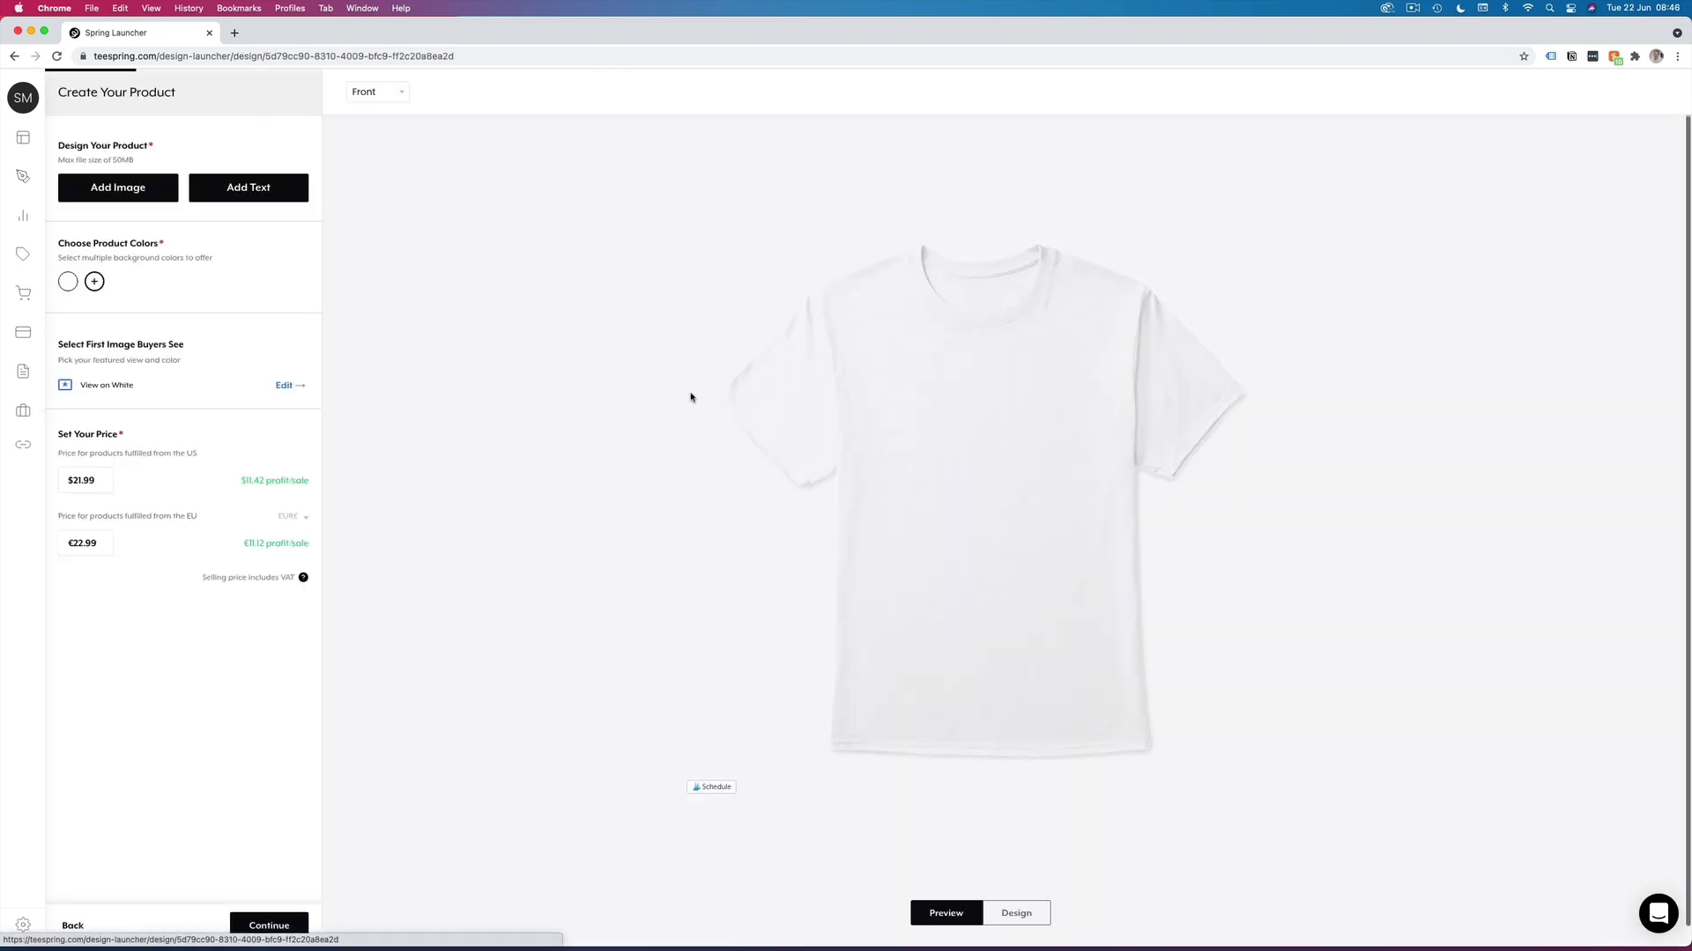
left_click(112, 190)
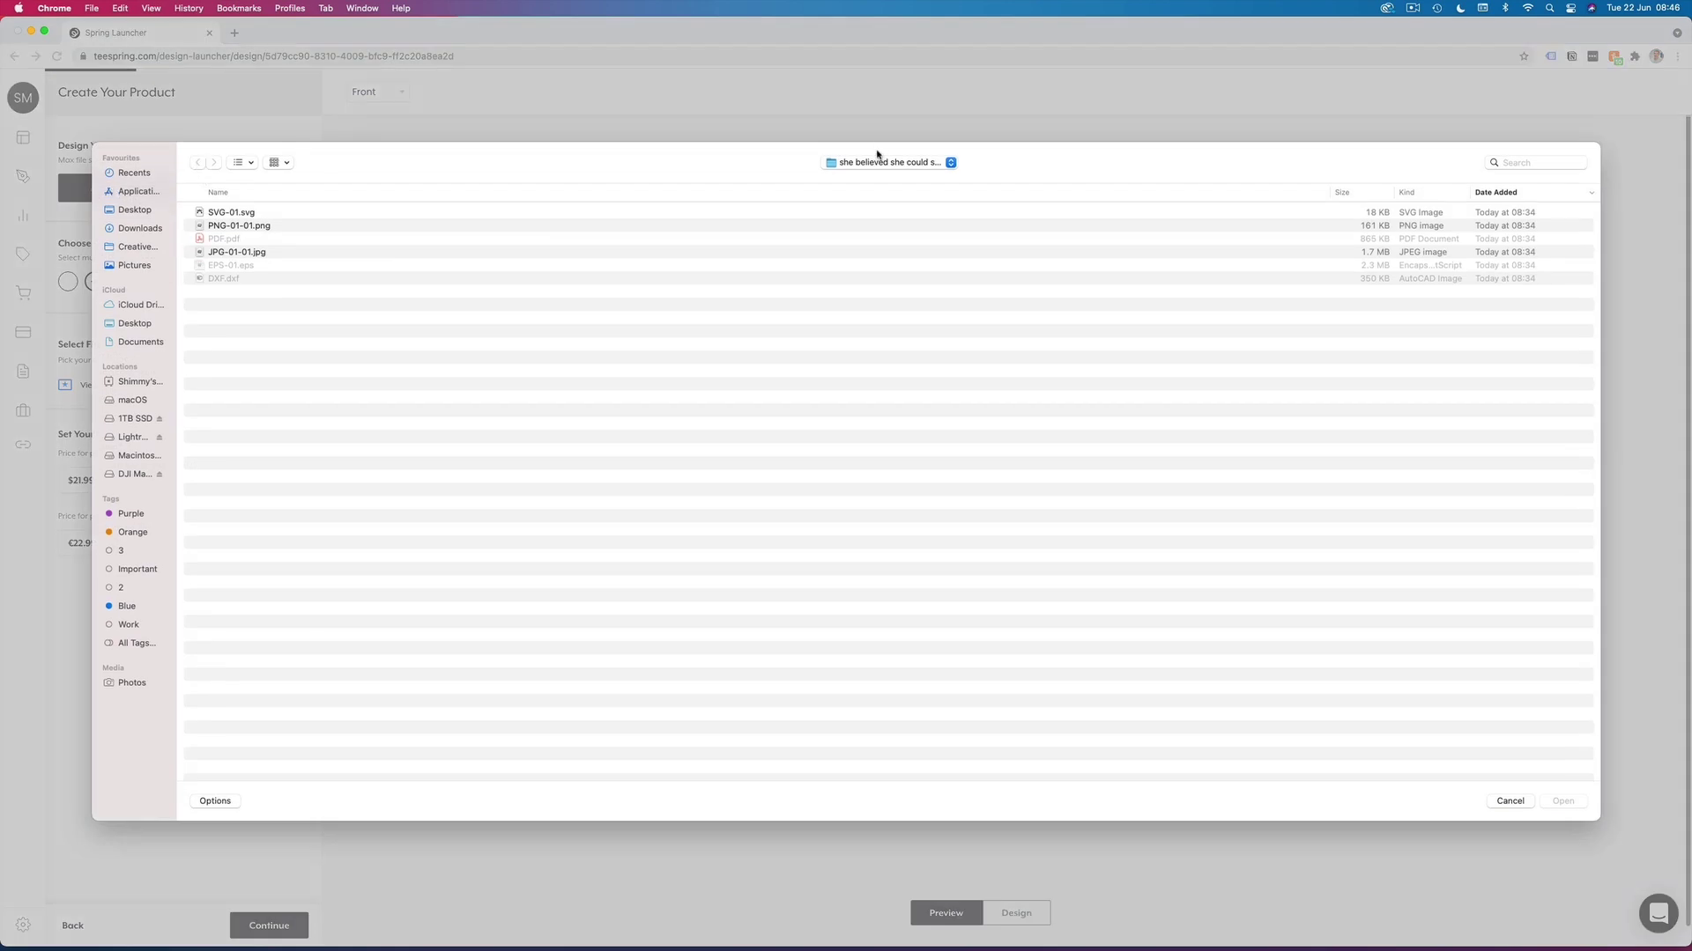
left_click(147, 227)
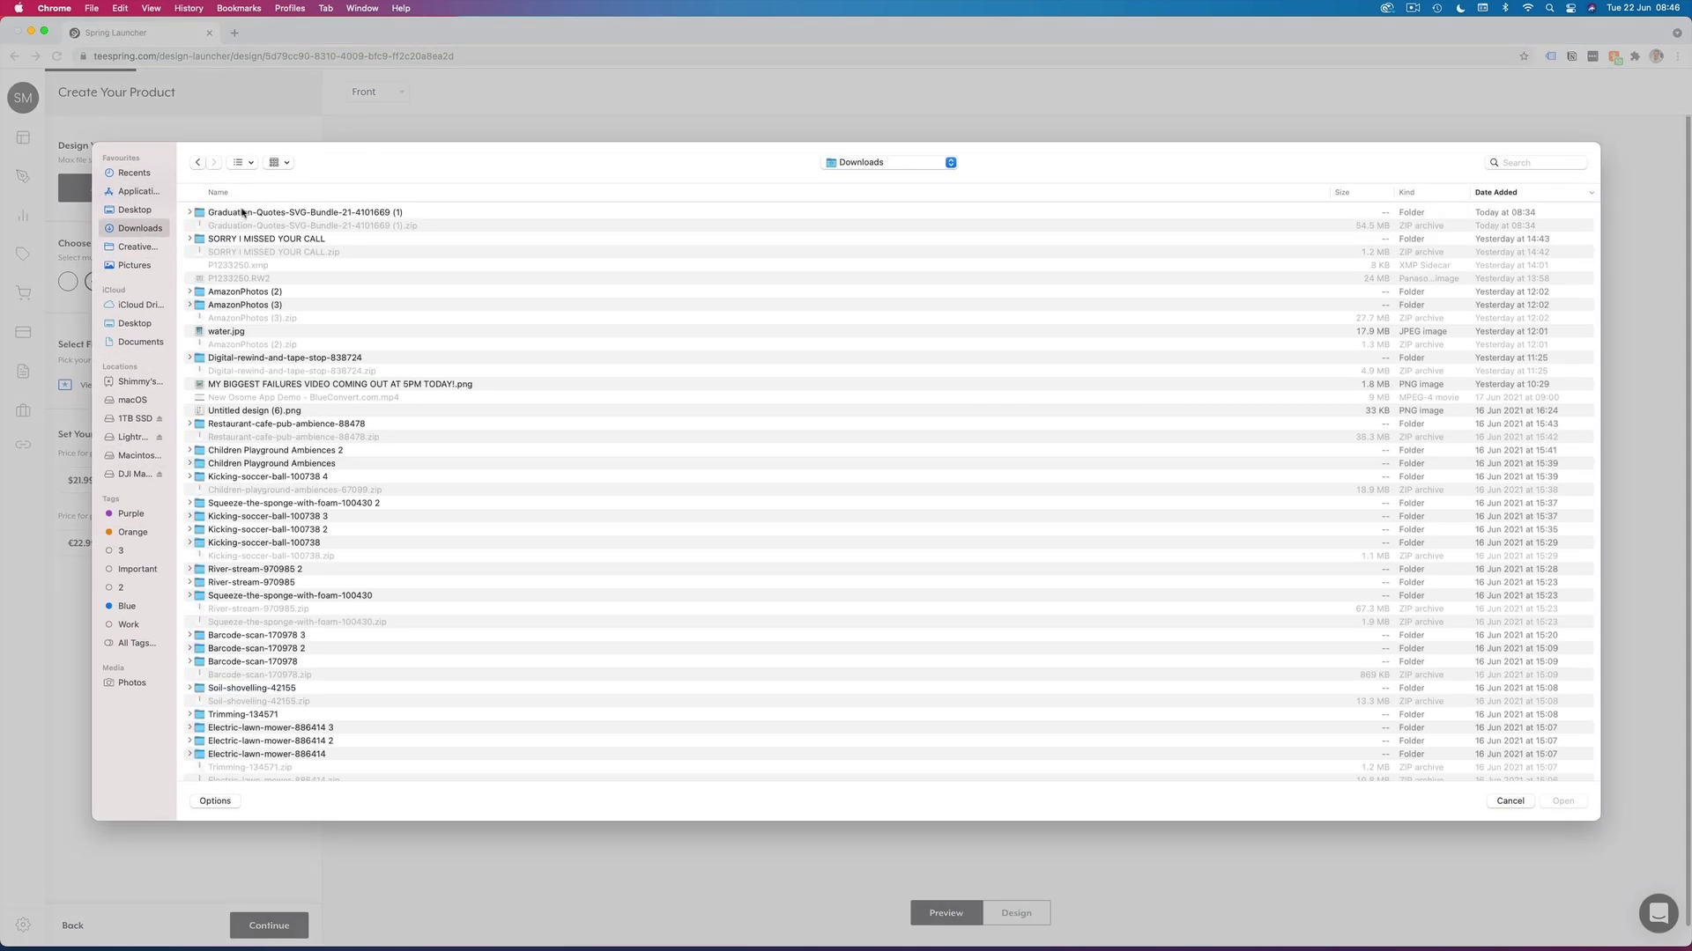
double_click(241, 214)
double_click(238, 292)
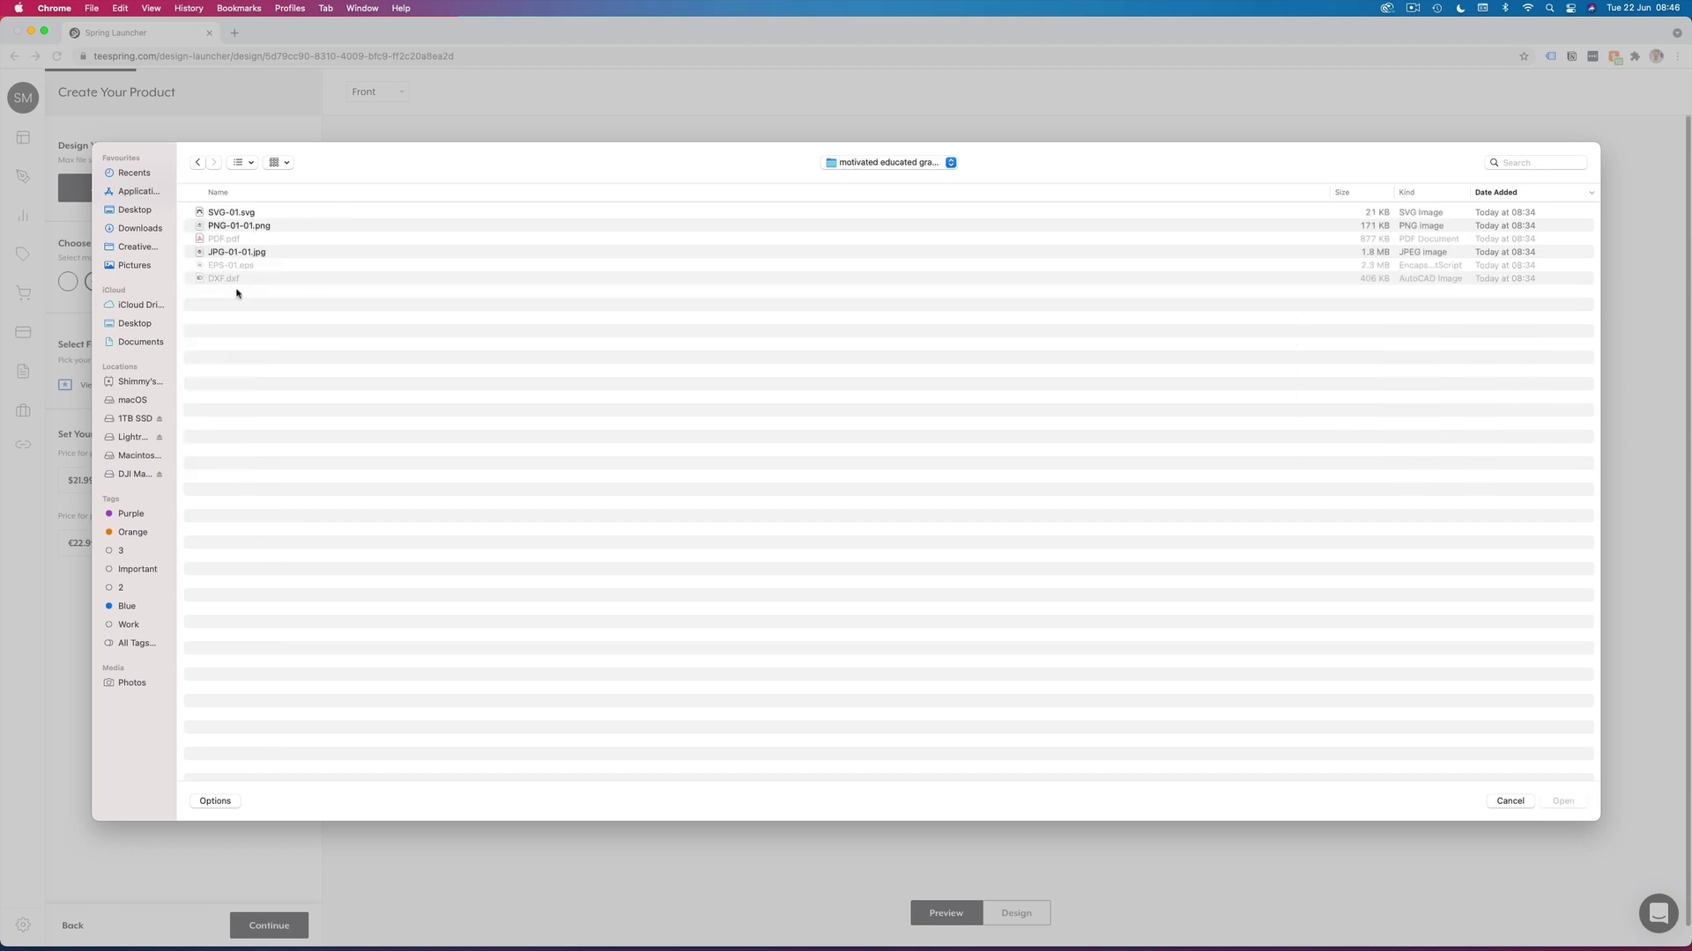
double_click(234, 227)
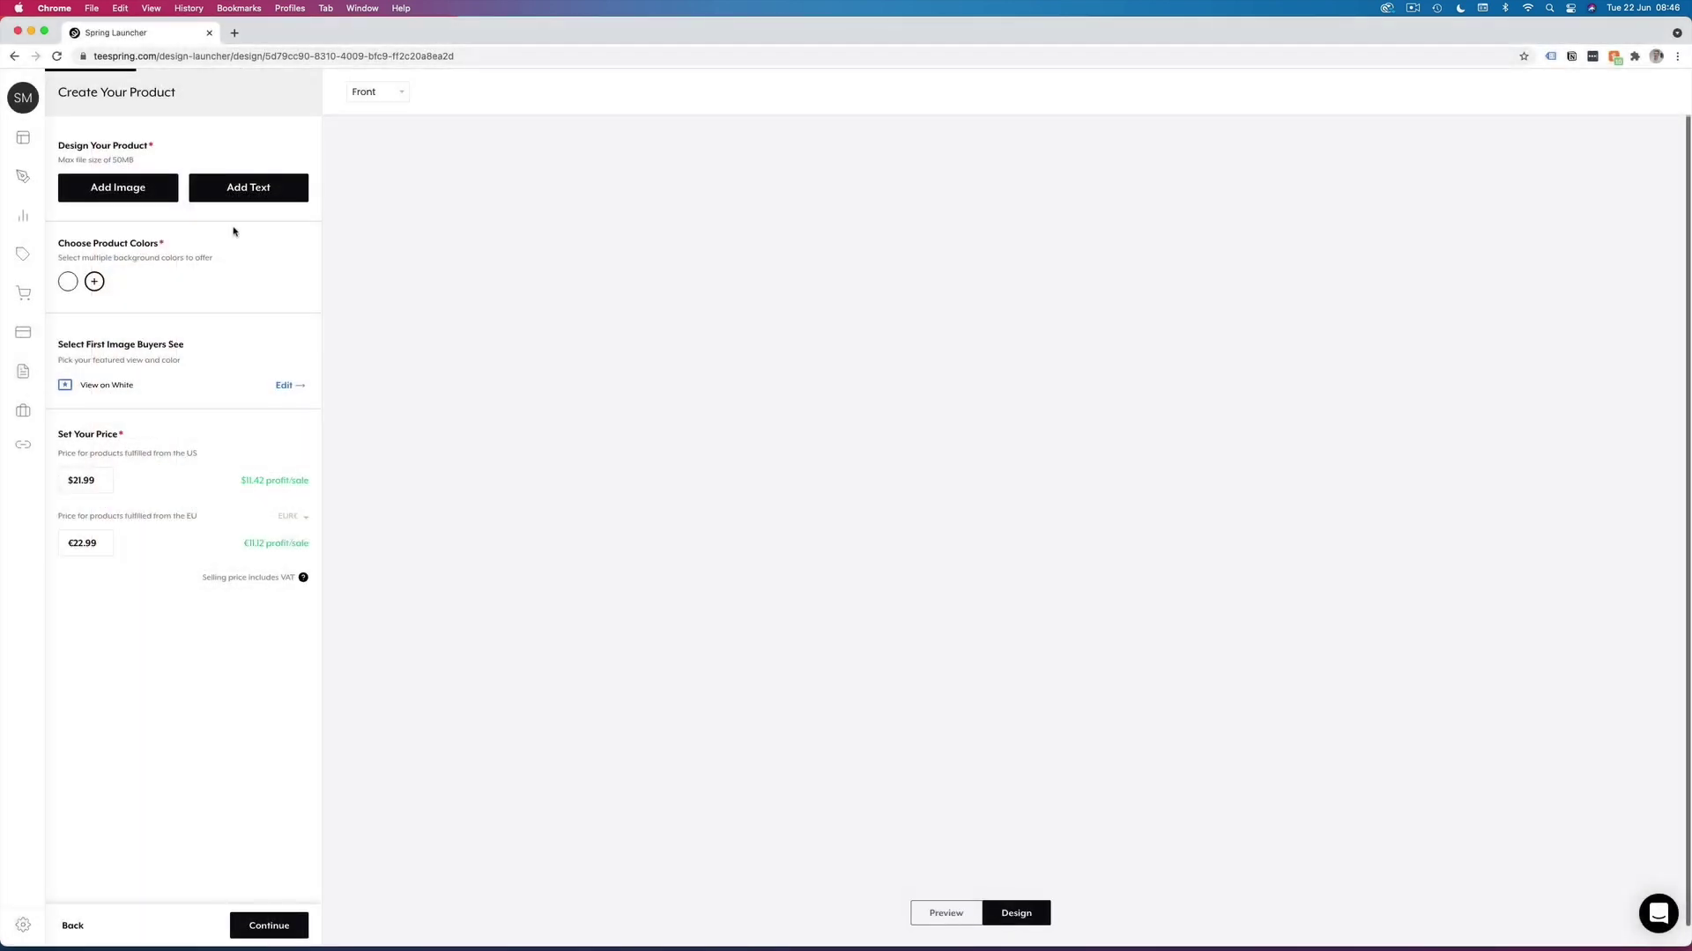
- Move the graduation design higher on the shirt and set the US price to 16.99
left_click_drag(983, 483, 985, 429)
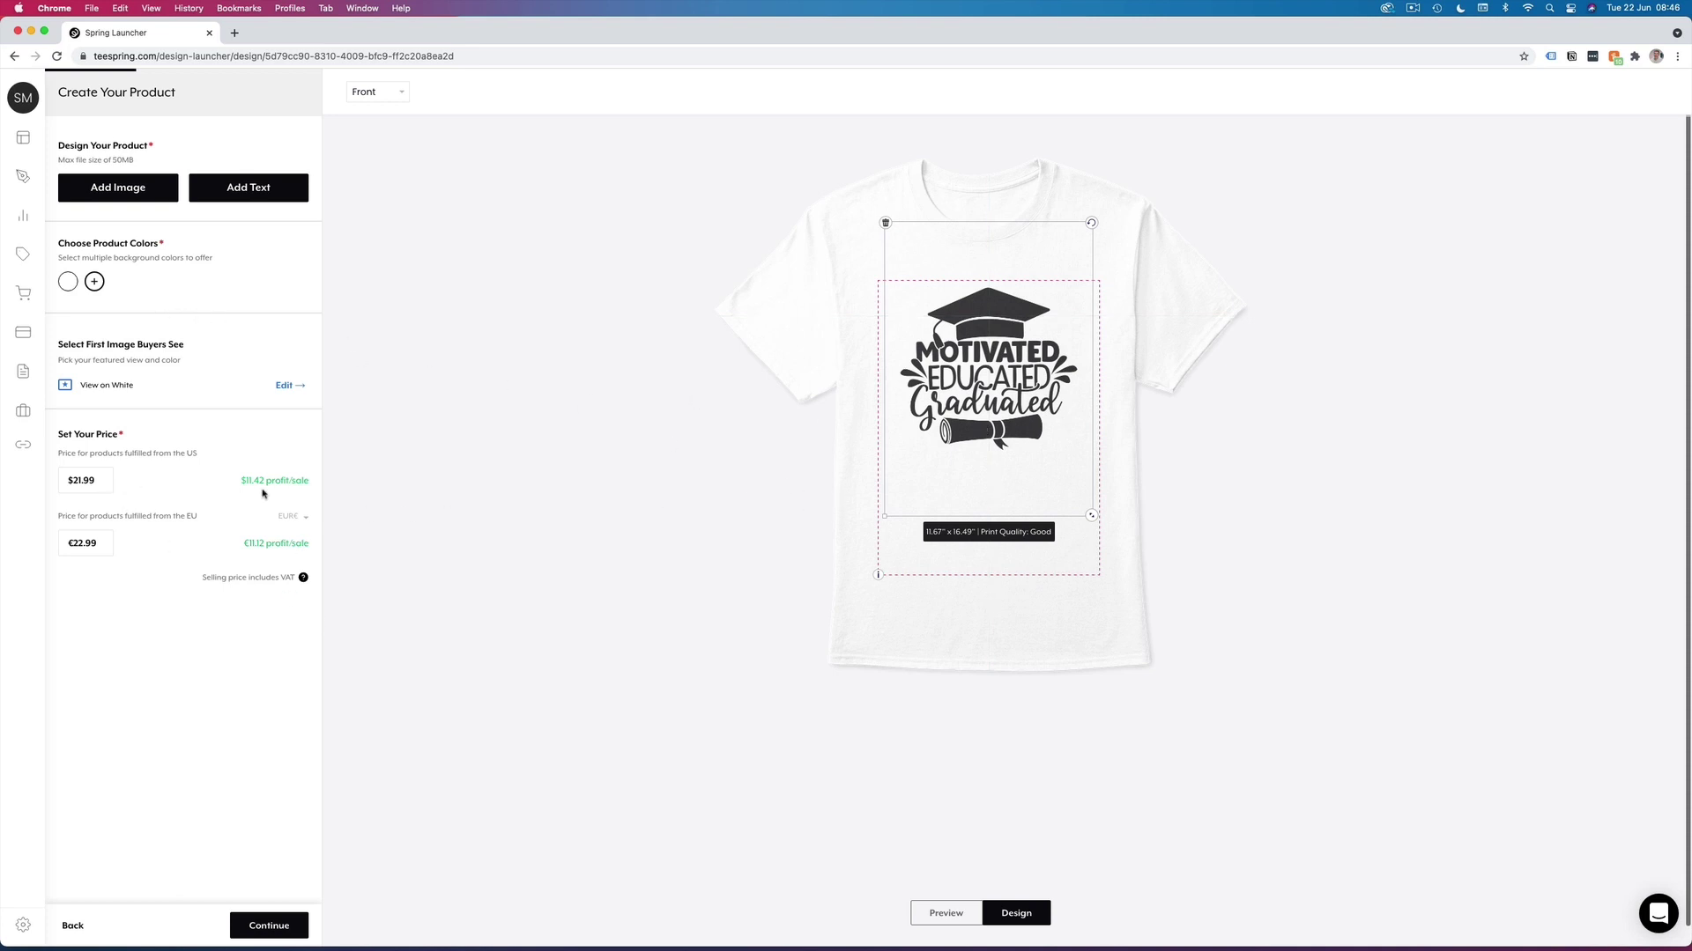
left_click_drag(105, 481, 90, 480)
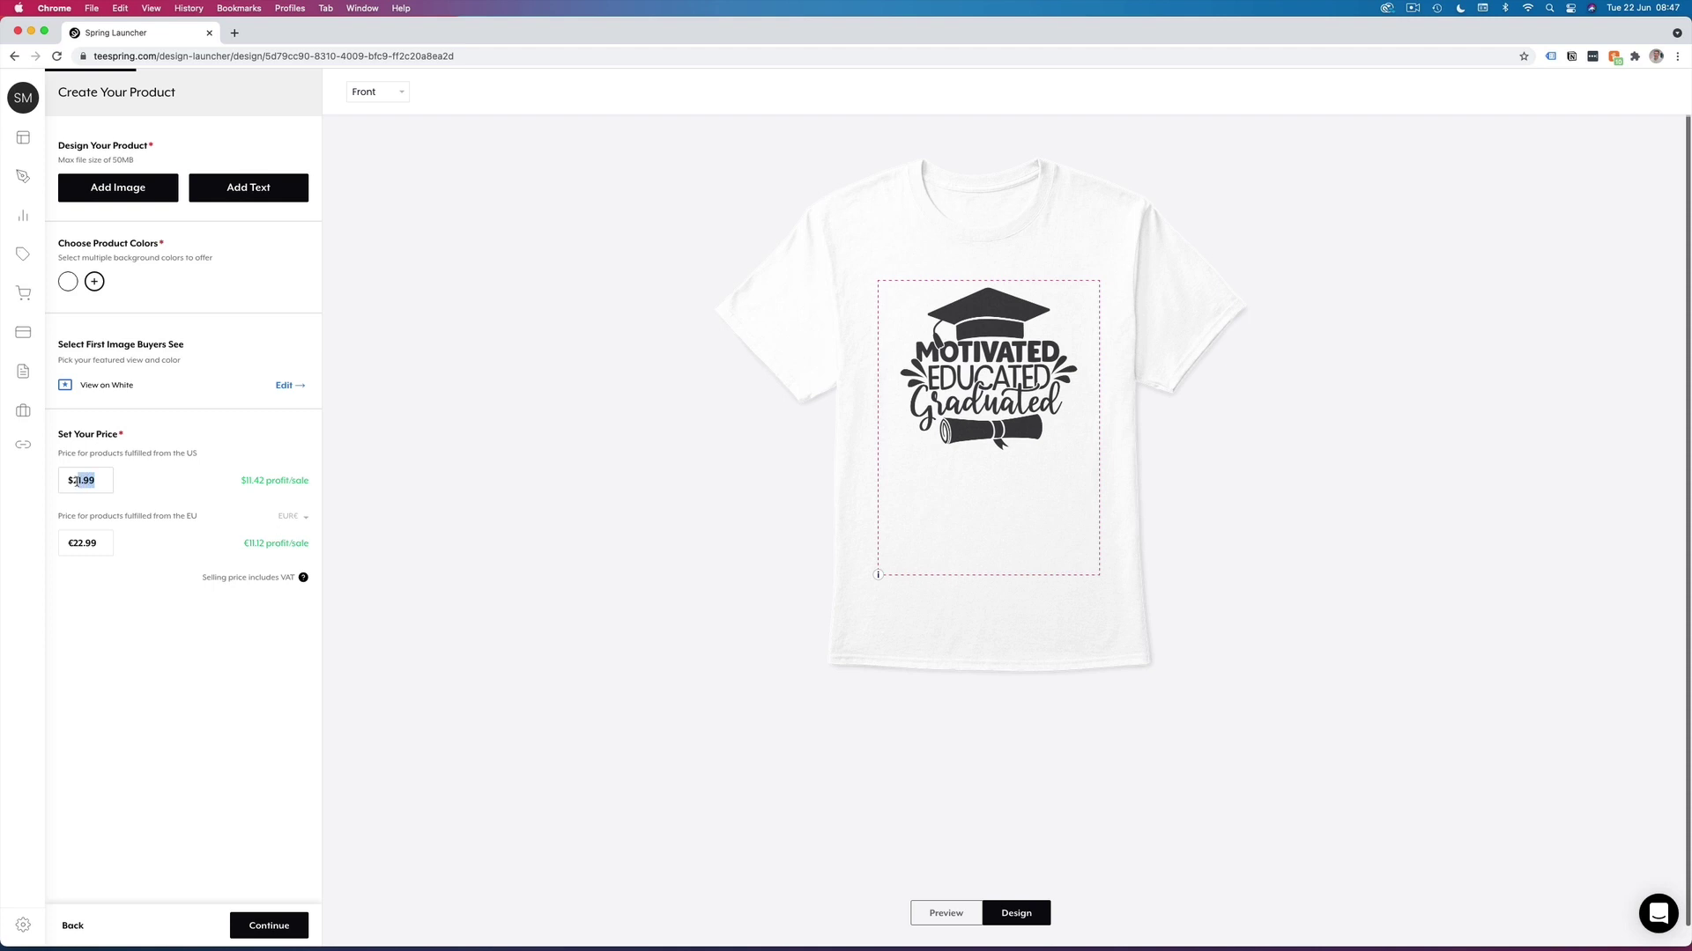
type("16.99")
- Add the Classic Pullover Hoodie to the product lineup
left_click(269, 926)
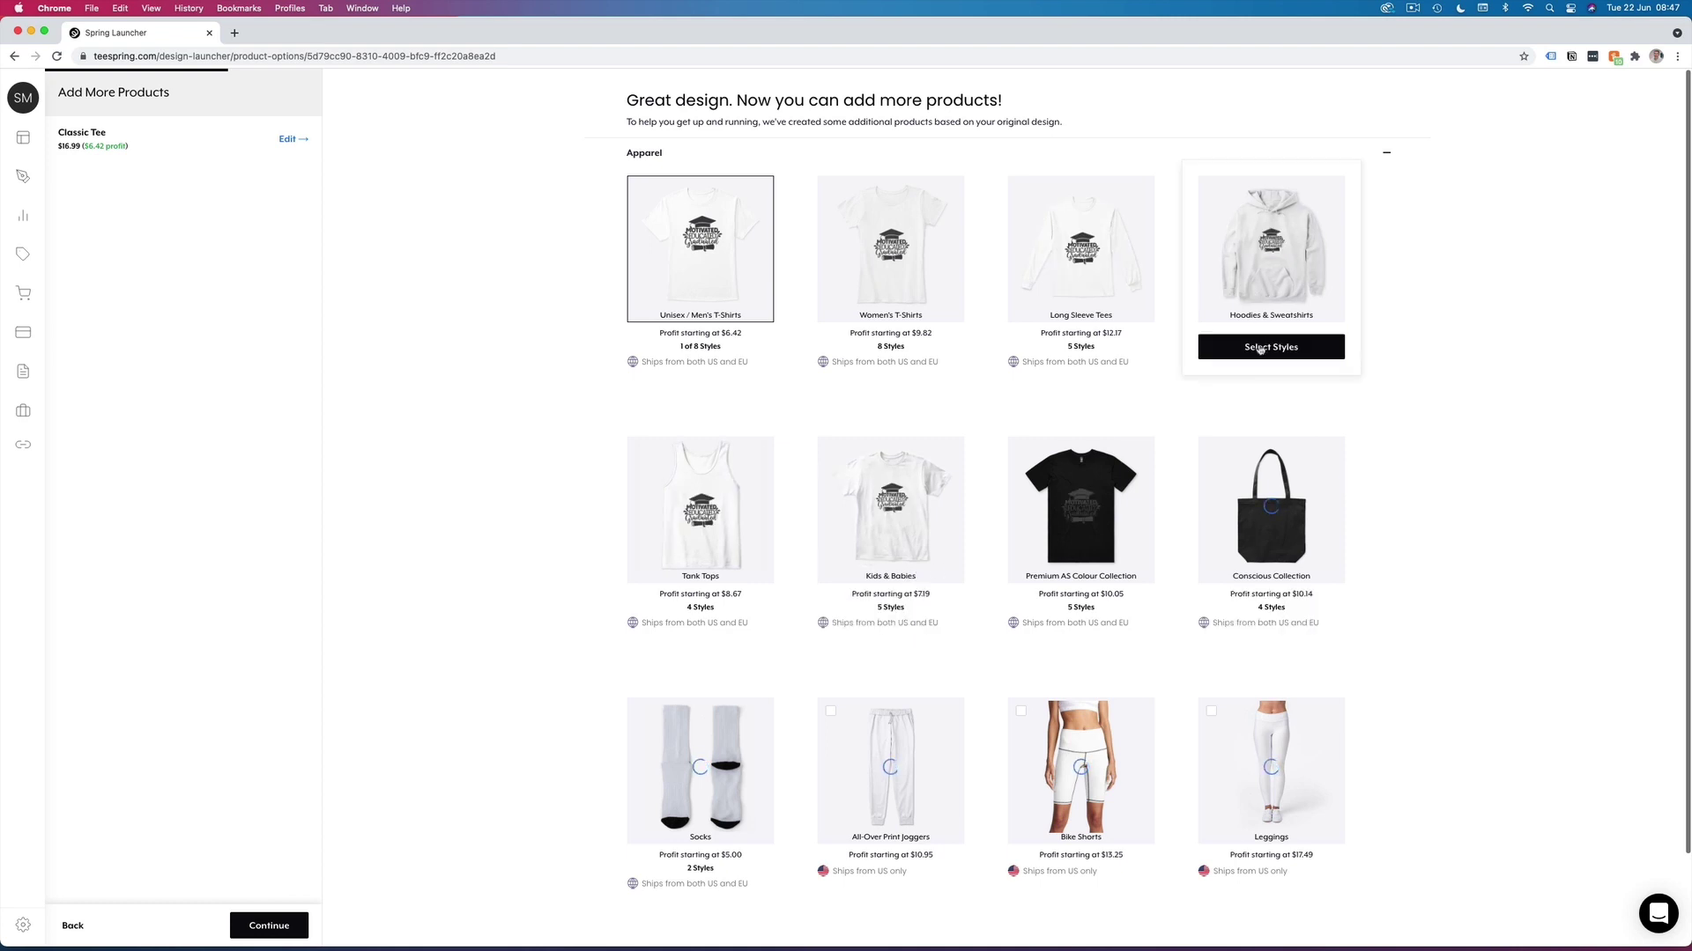
left_click(1260, 347)
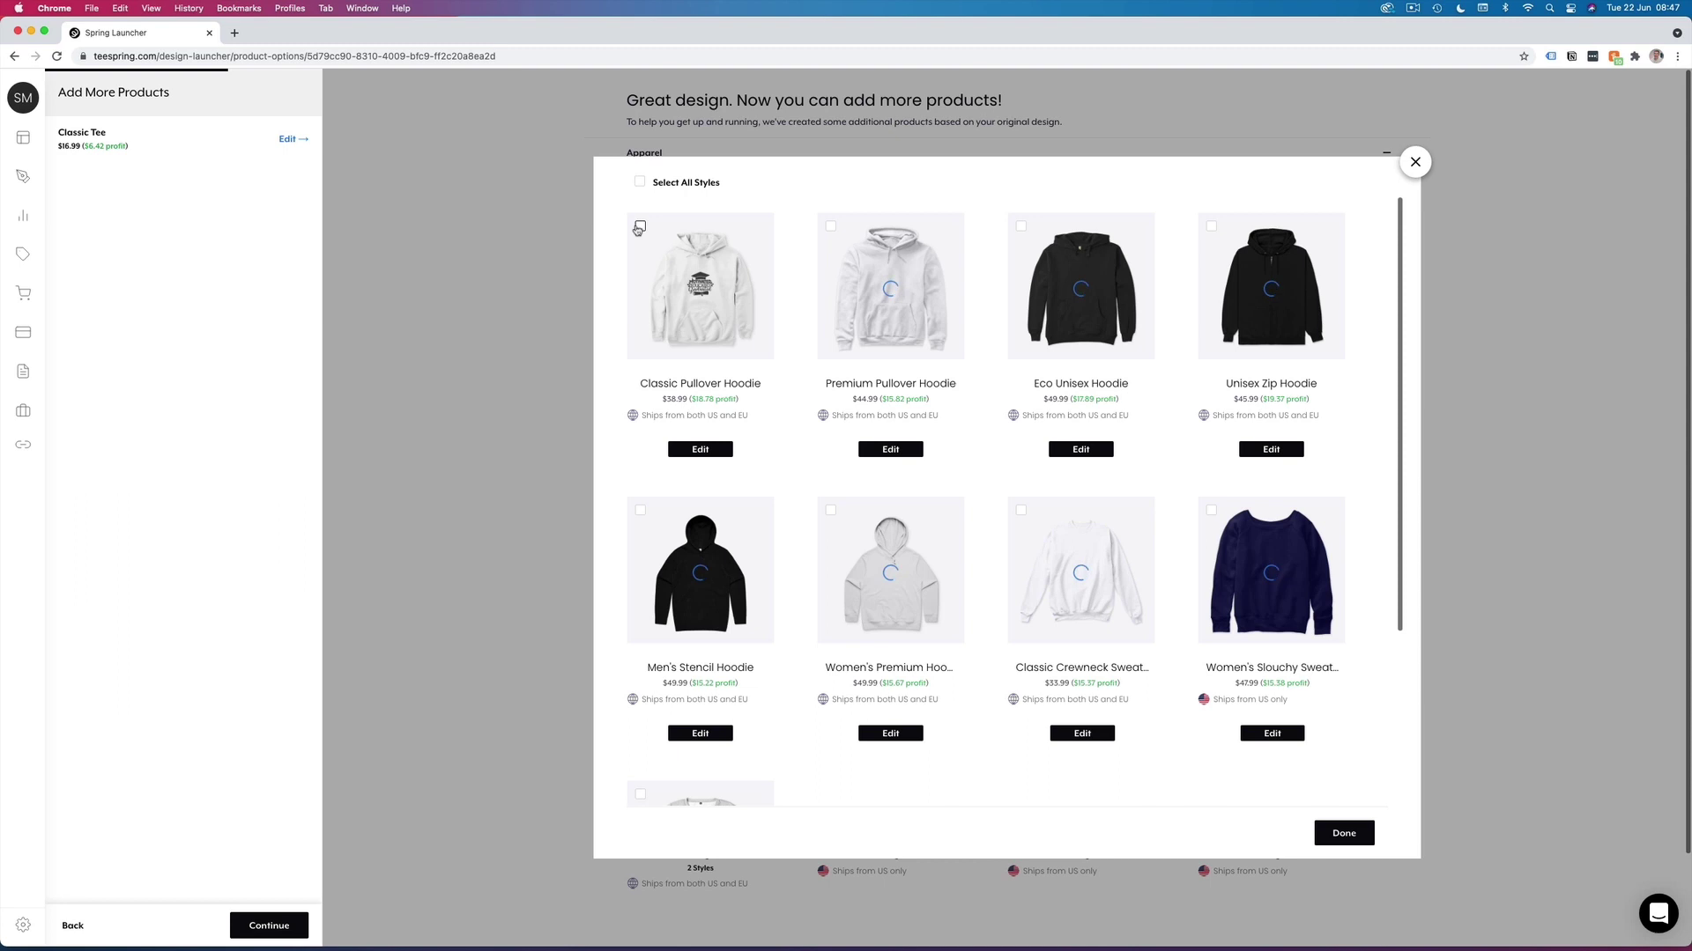
left_click(640, 226)
left_click(1346, 834)
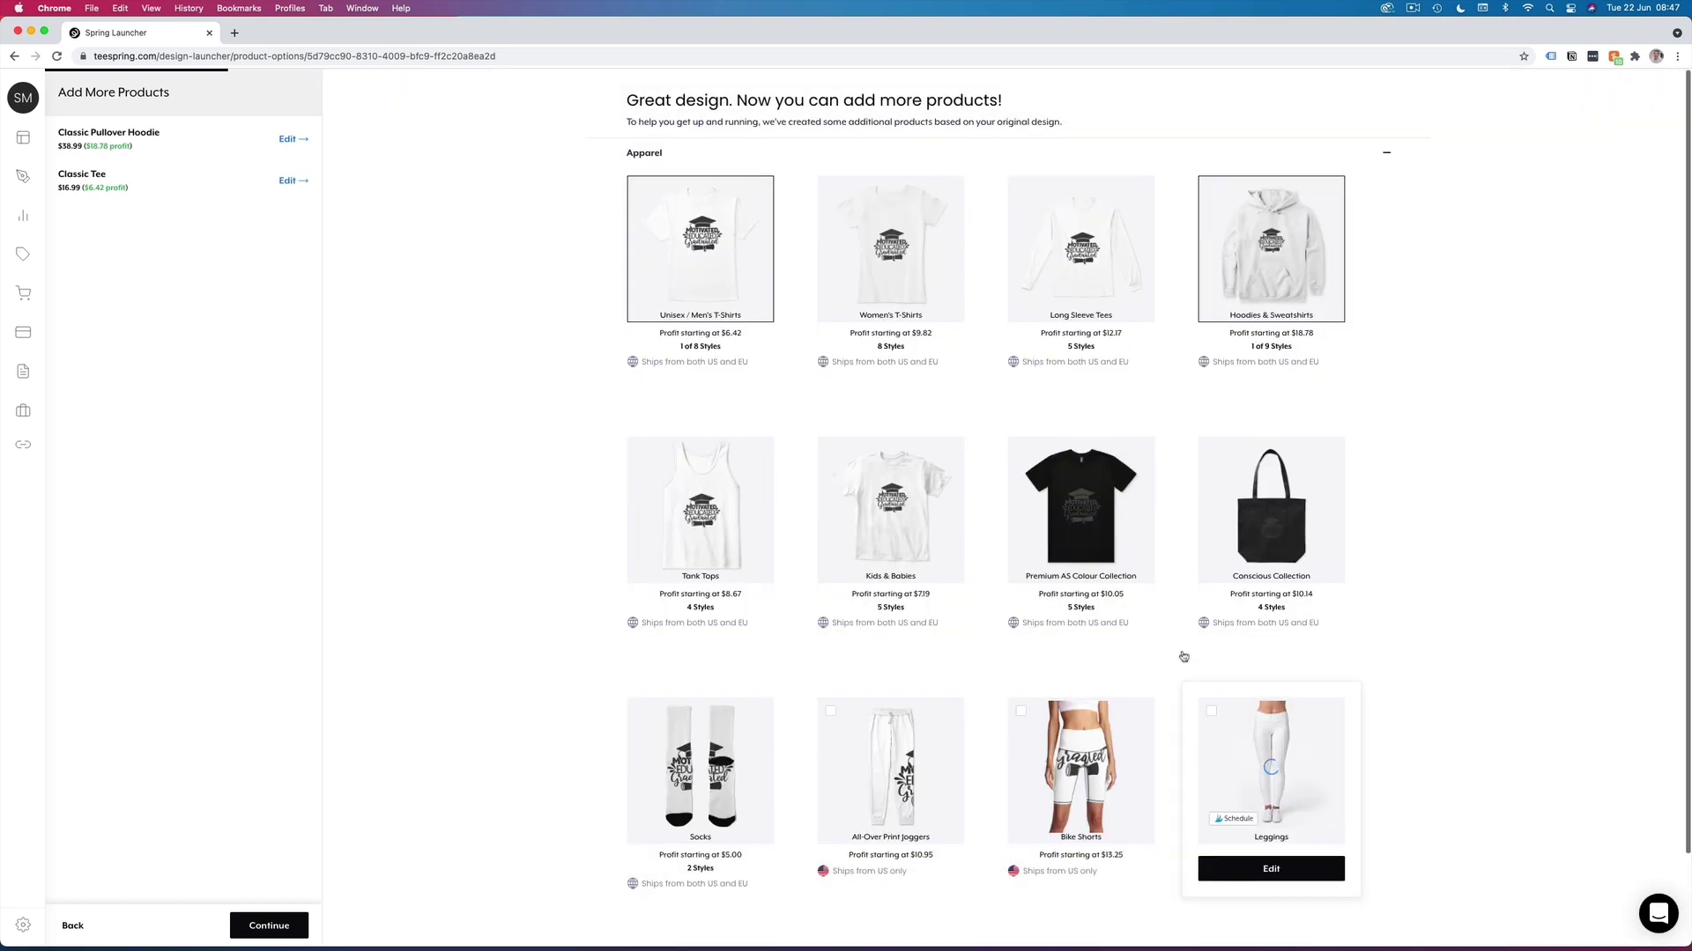
scroll(966, 718, "down", 2)
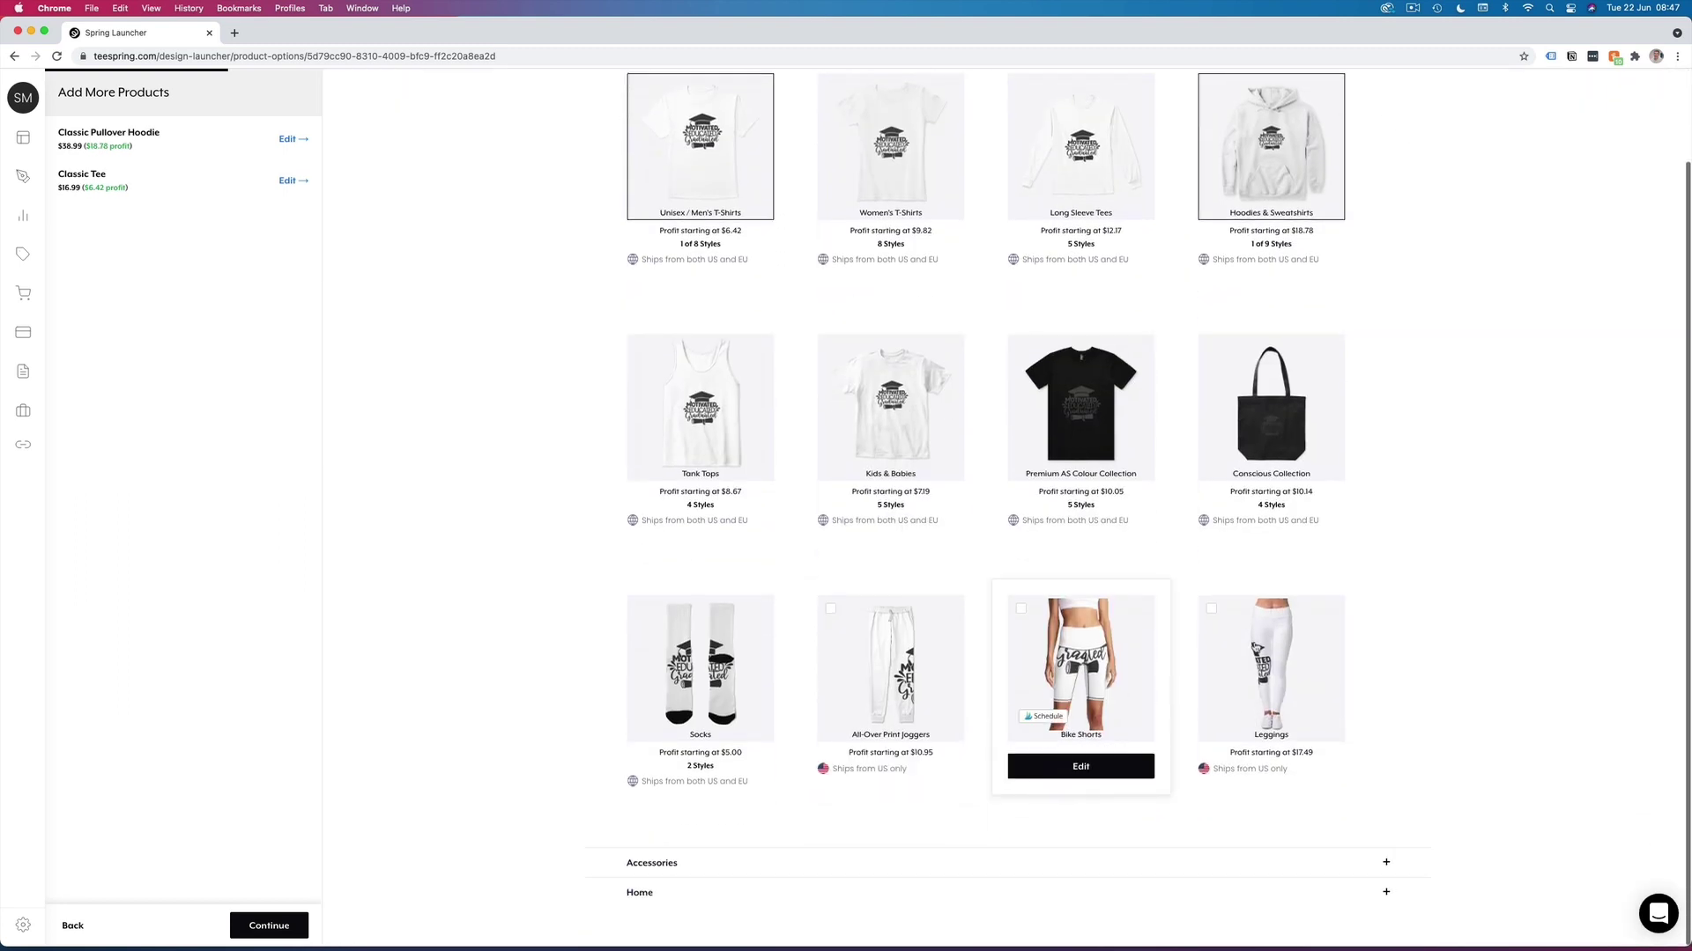
- Add the Organic Tote Bag with the design nudged up and a natural cream colour option
left_click(1279, 502)
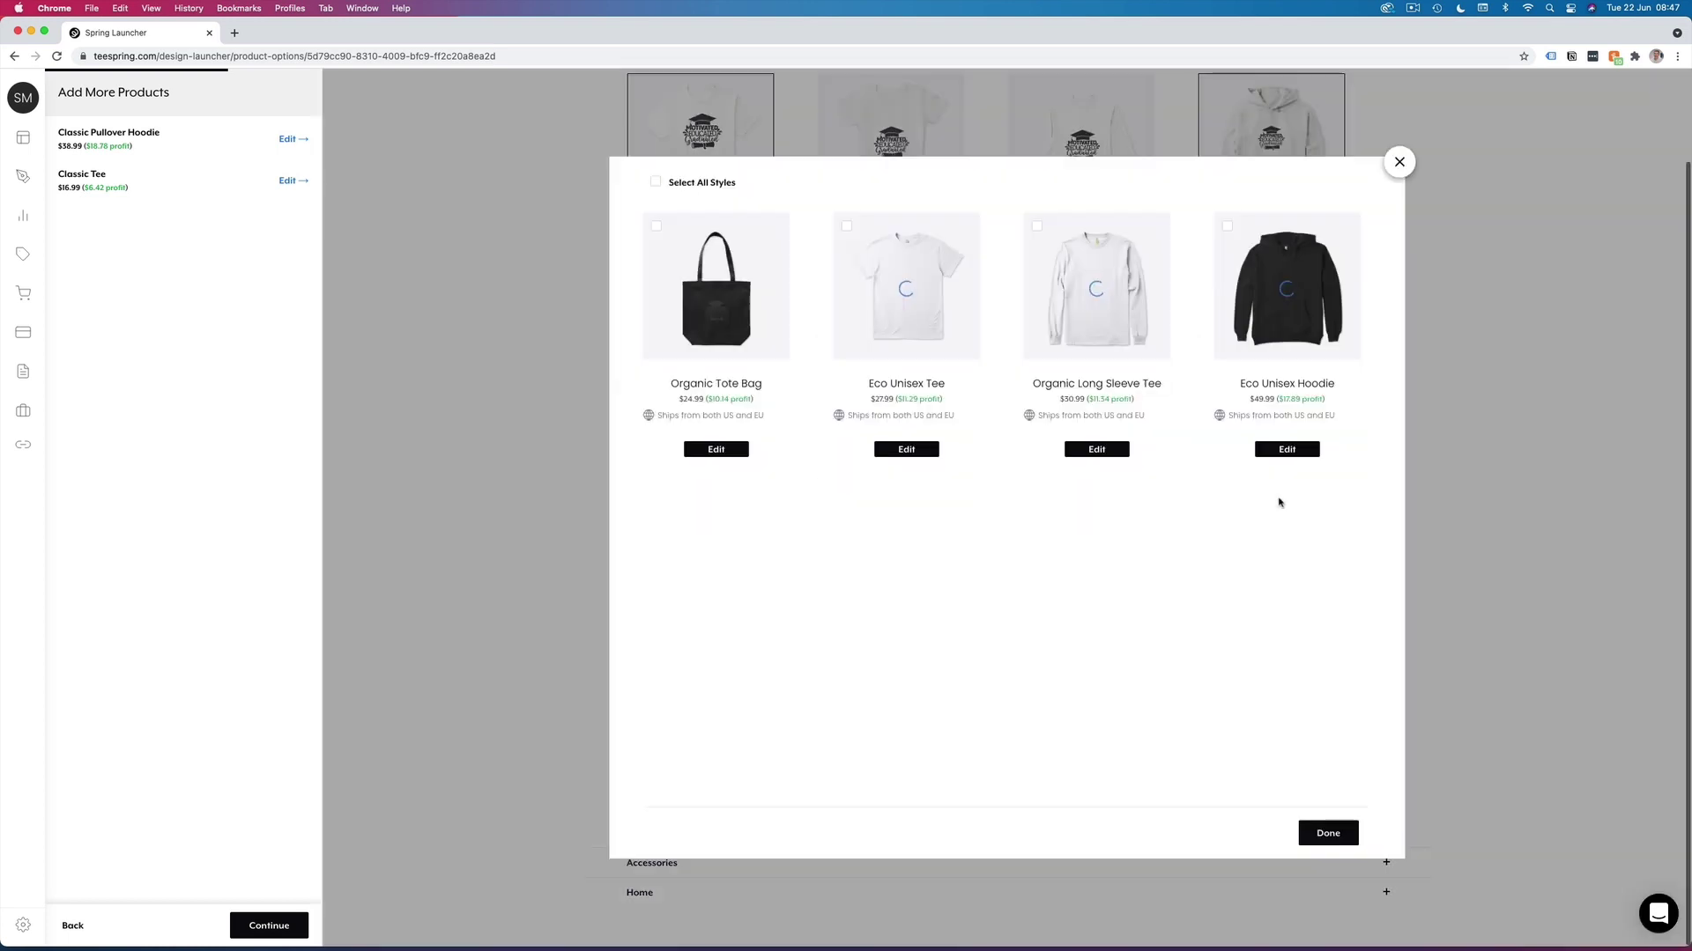
left_click(655, 225)
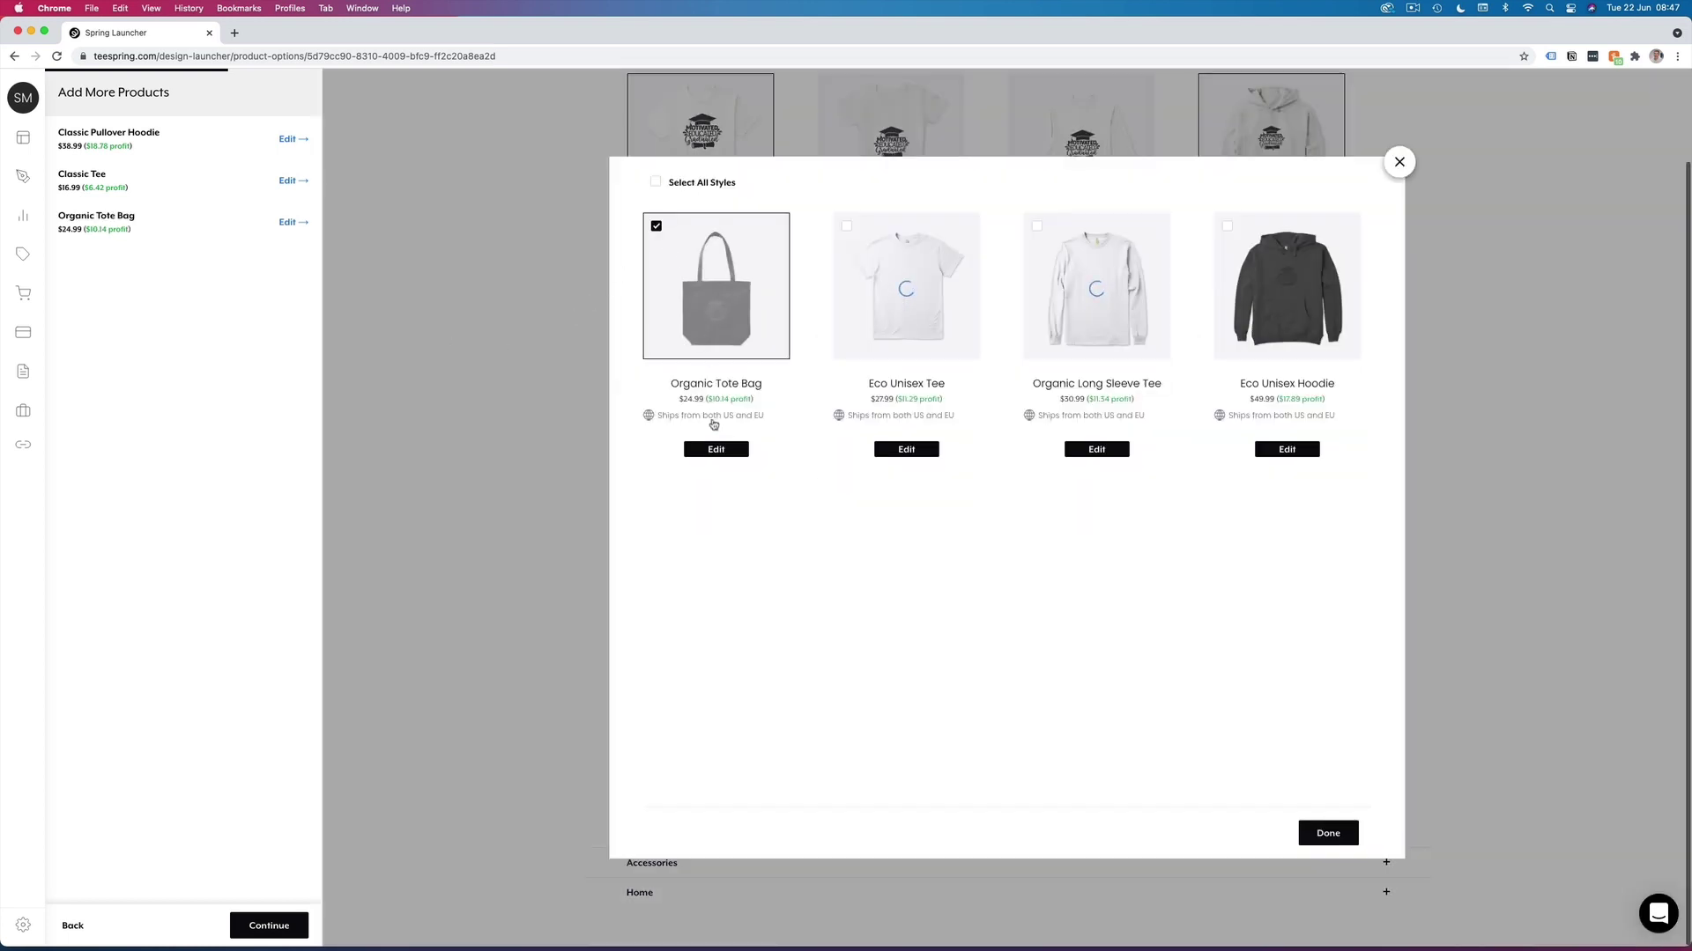
left_click(716, 449)
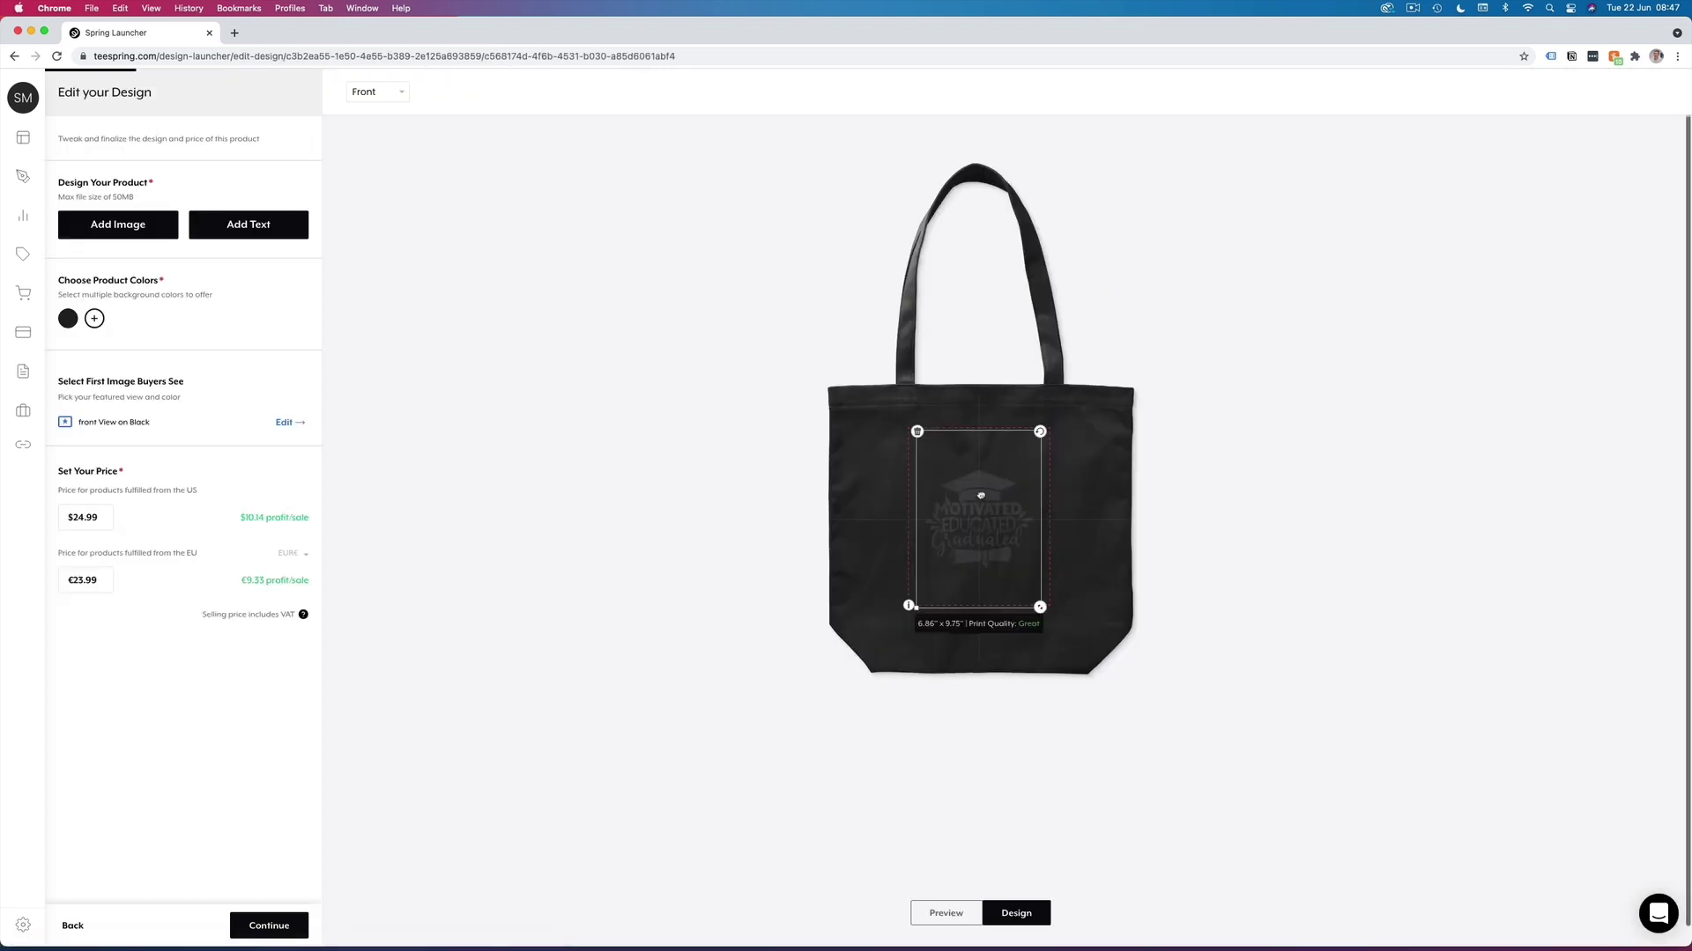
left_click_drag(980, 496, 980, 474)
left_click(97, 323)
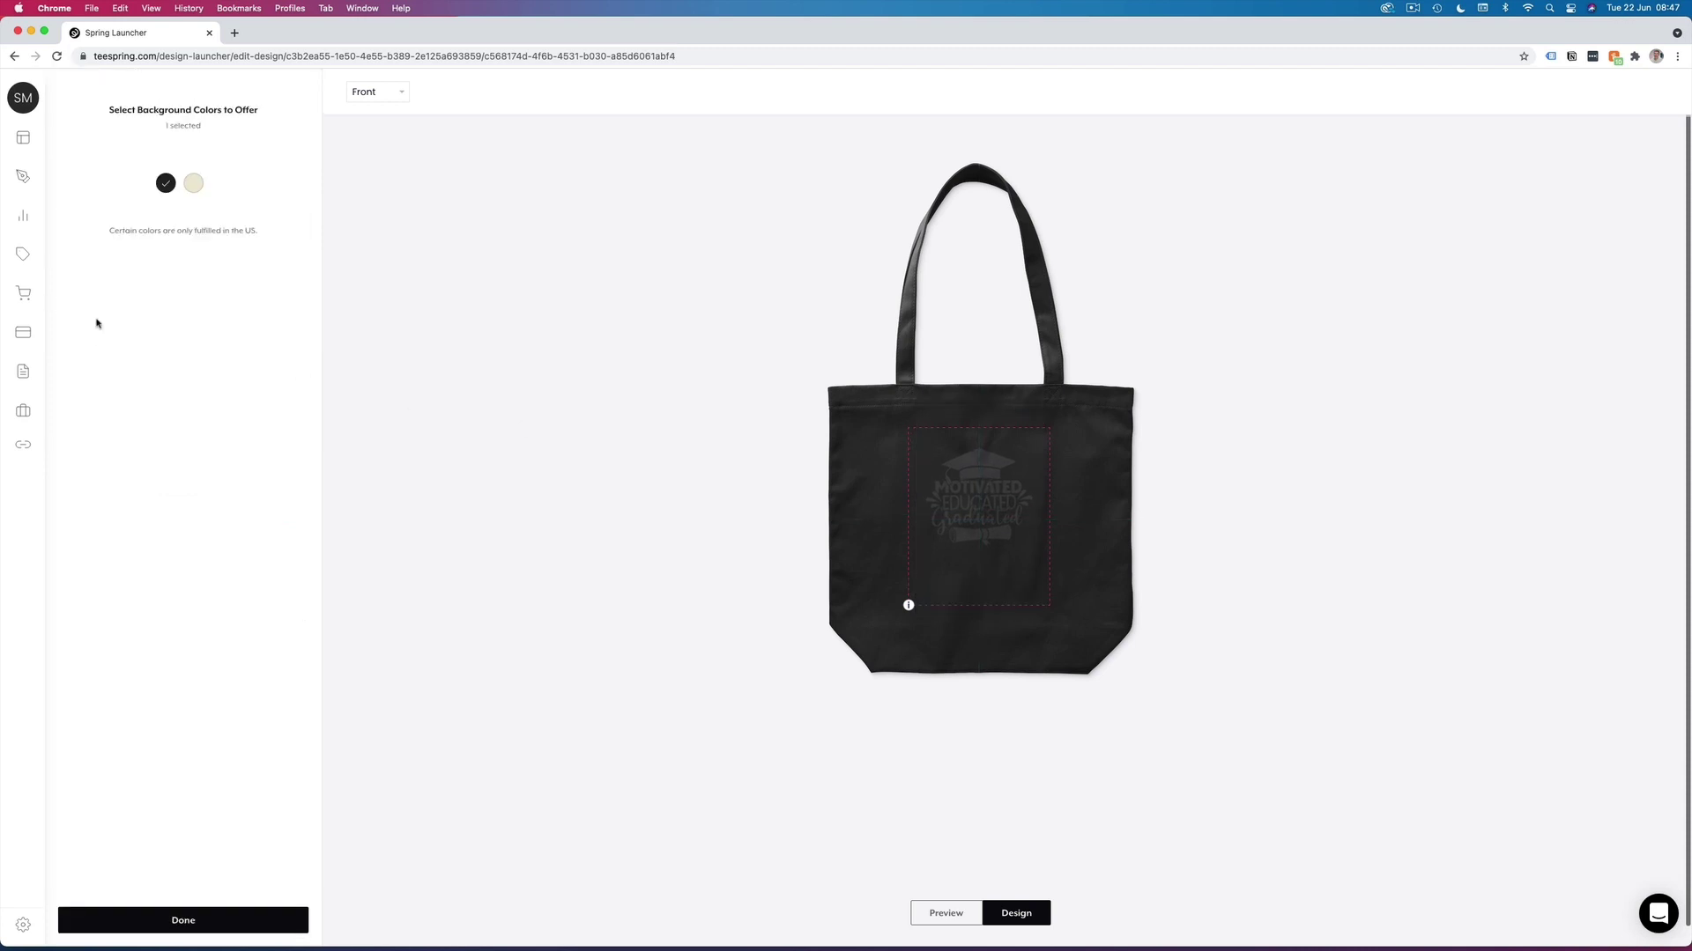
left_click(194, 184)
left_click(233, 930)
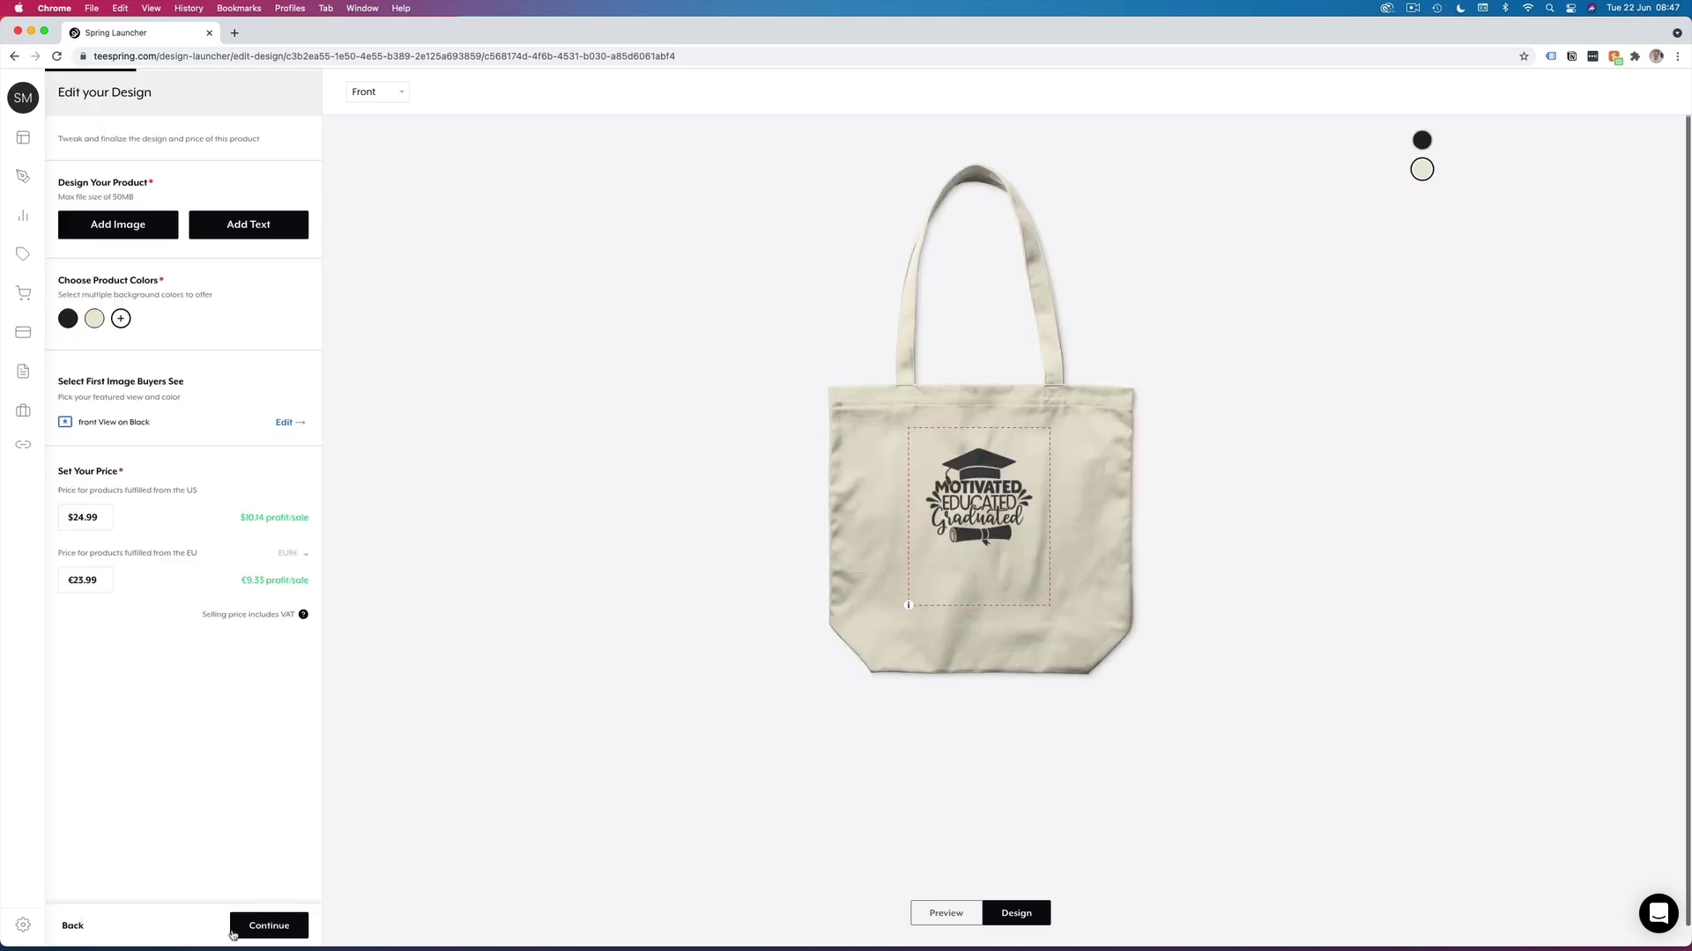
left_click(293, 924)
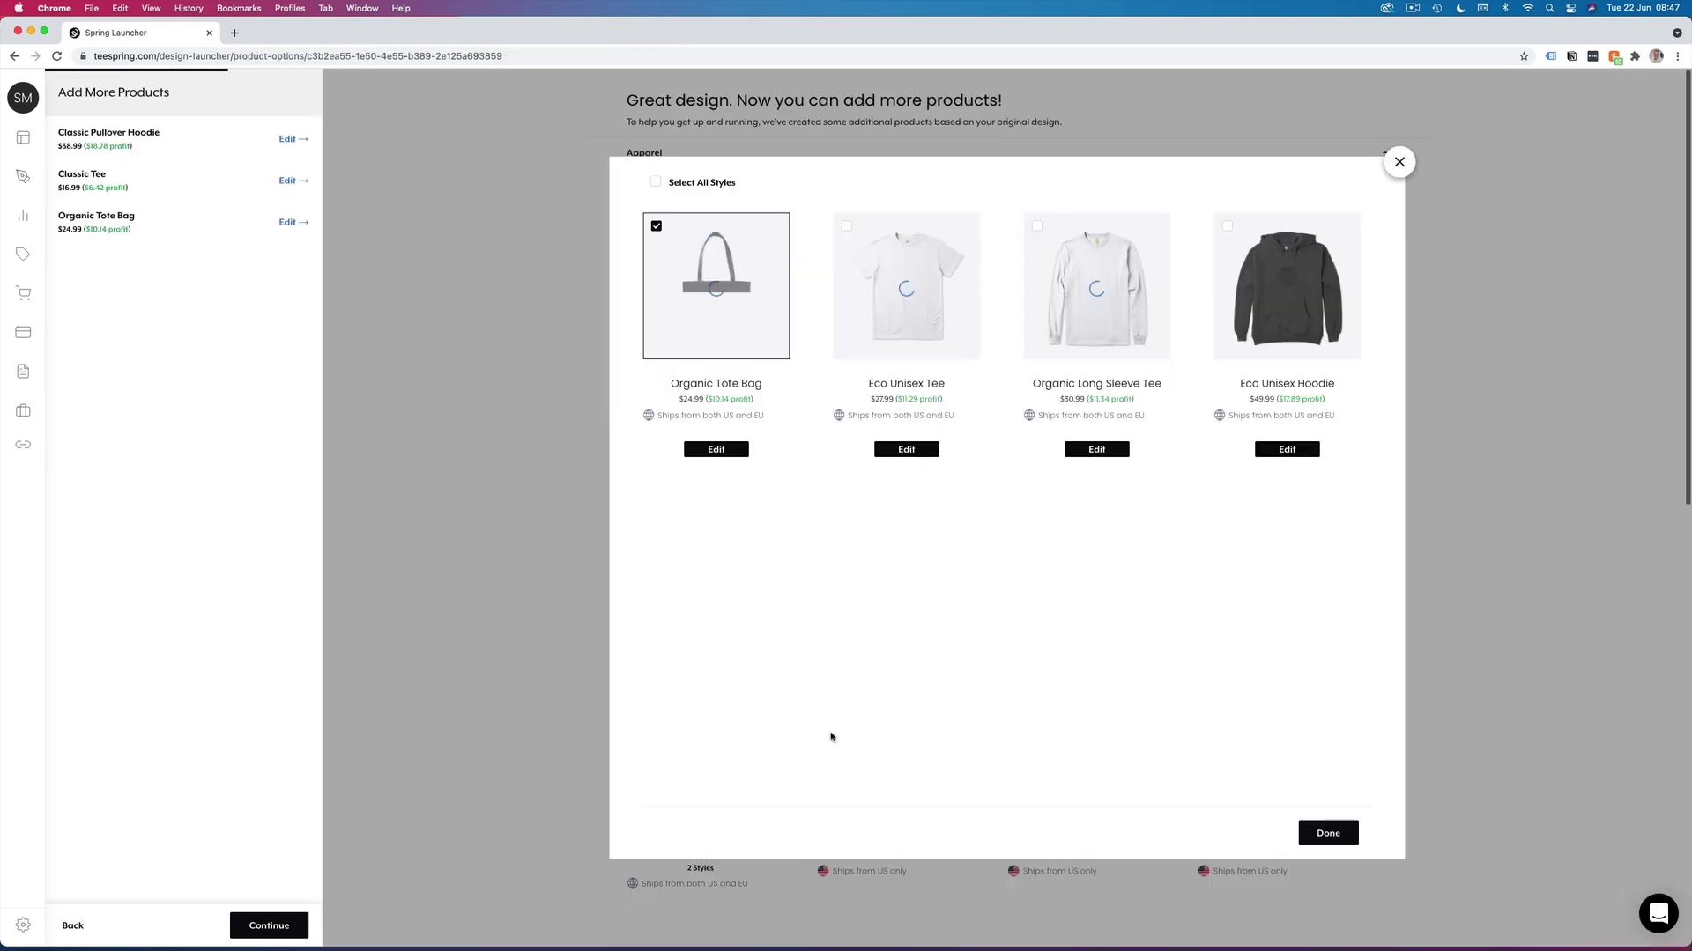
left_click(1336, 840)
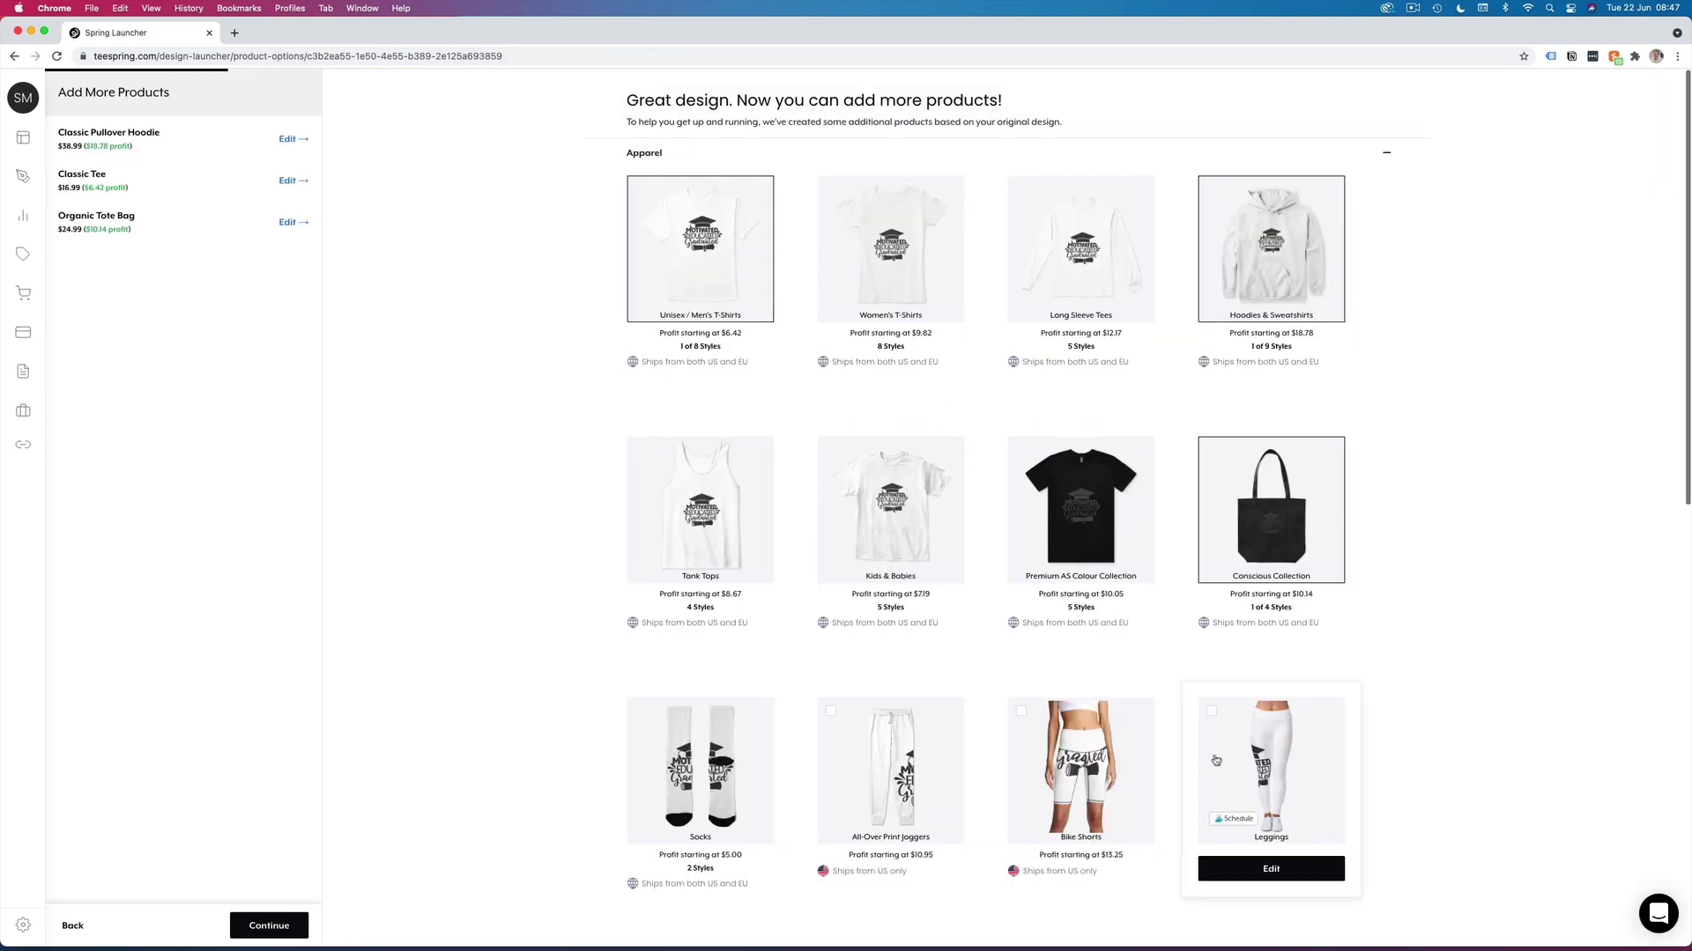
scroll(1217, 757, "down", 5)
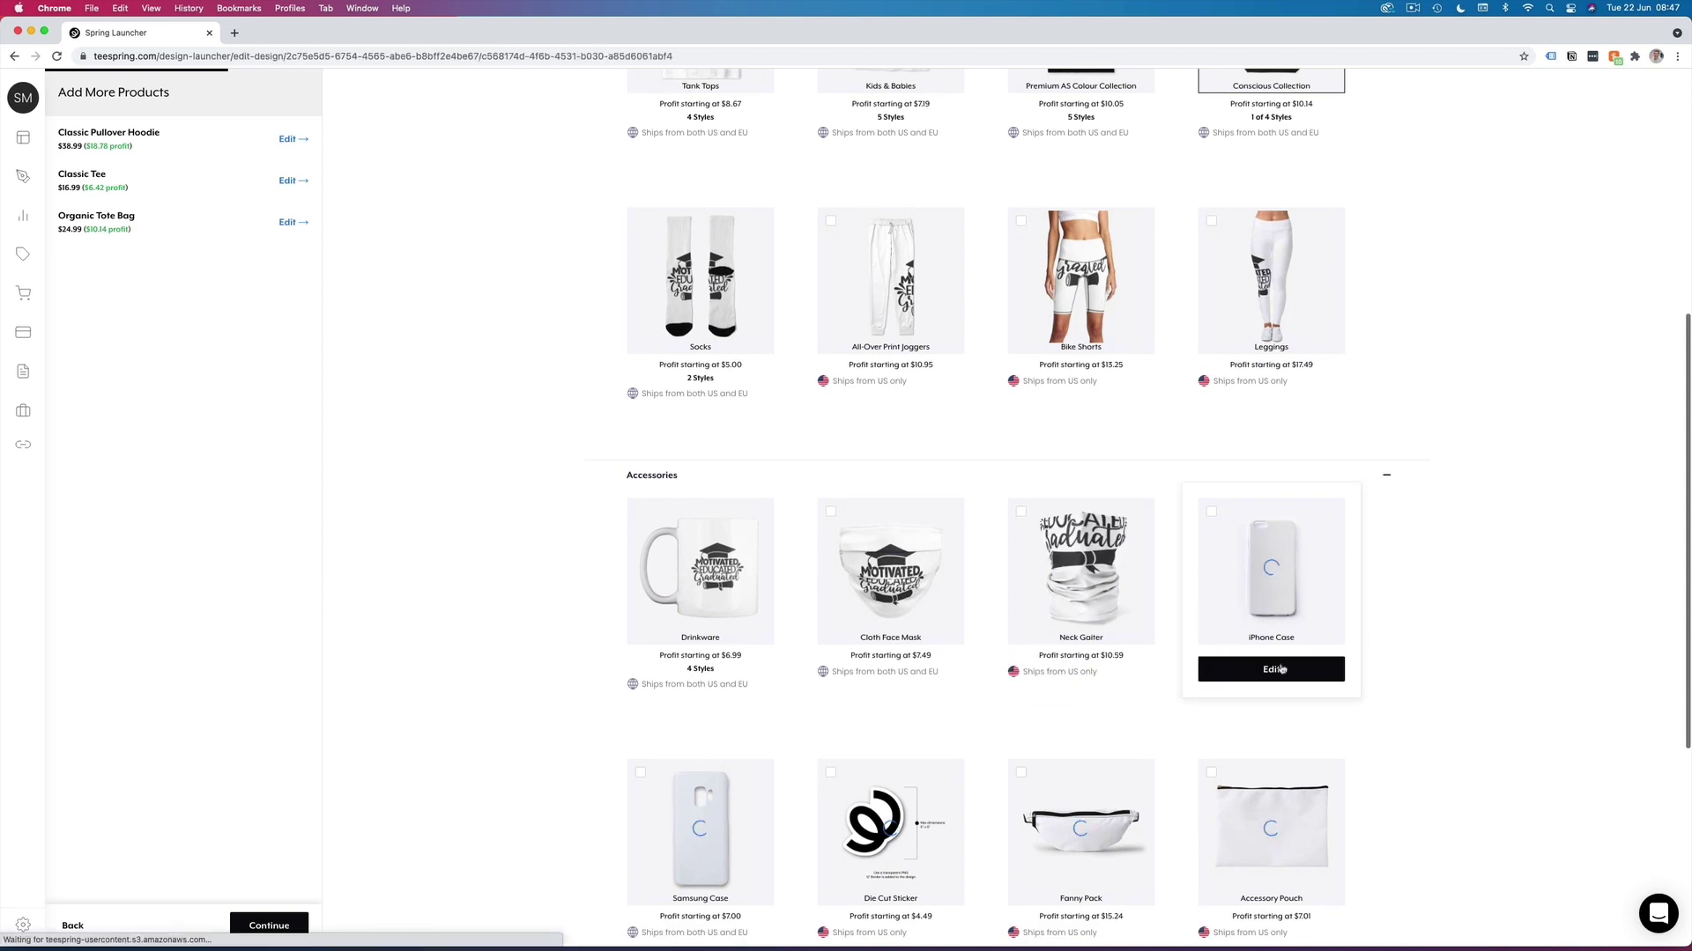
- Add a blue background colour option to the iPhone Case
left_click(1288, 676)
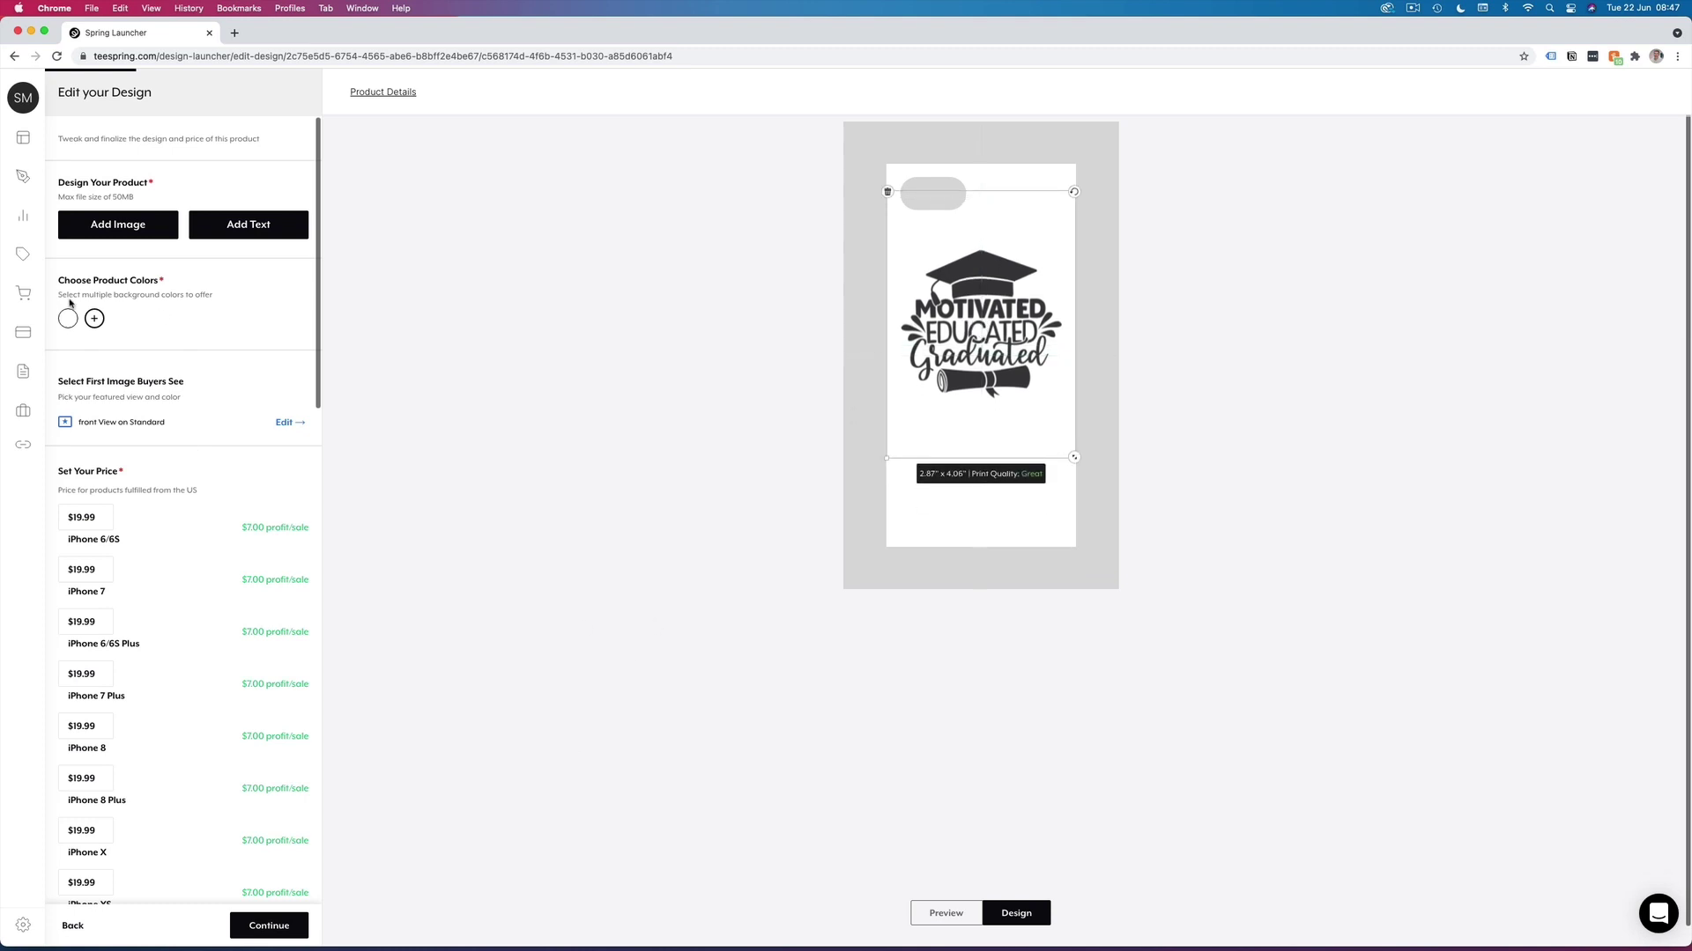
left_click(94, 319)
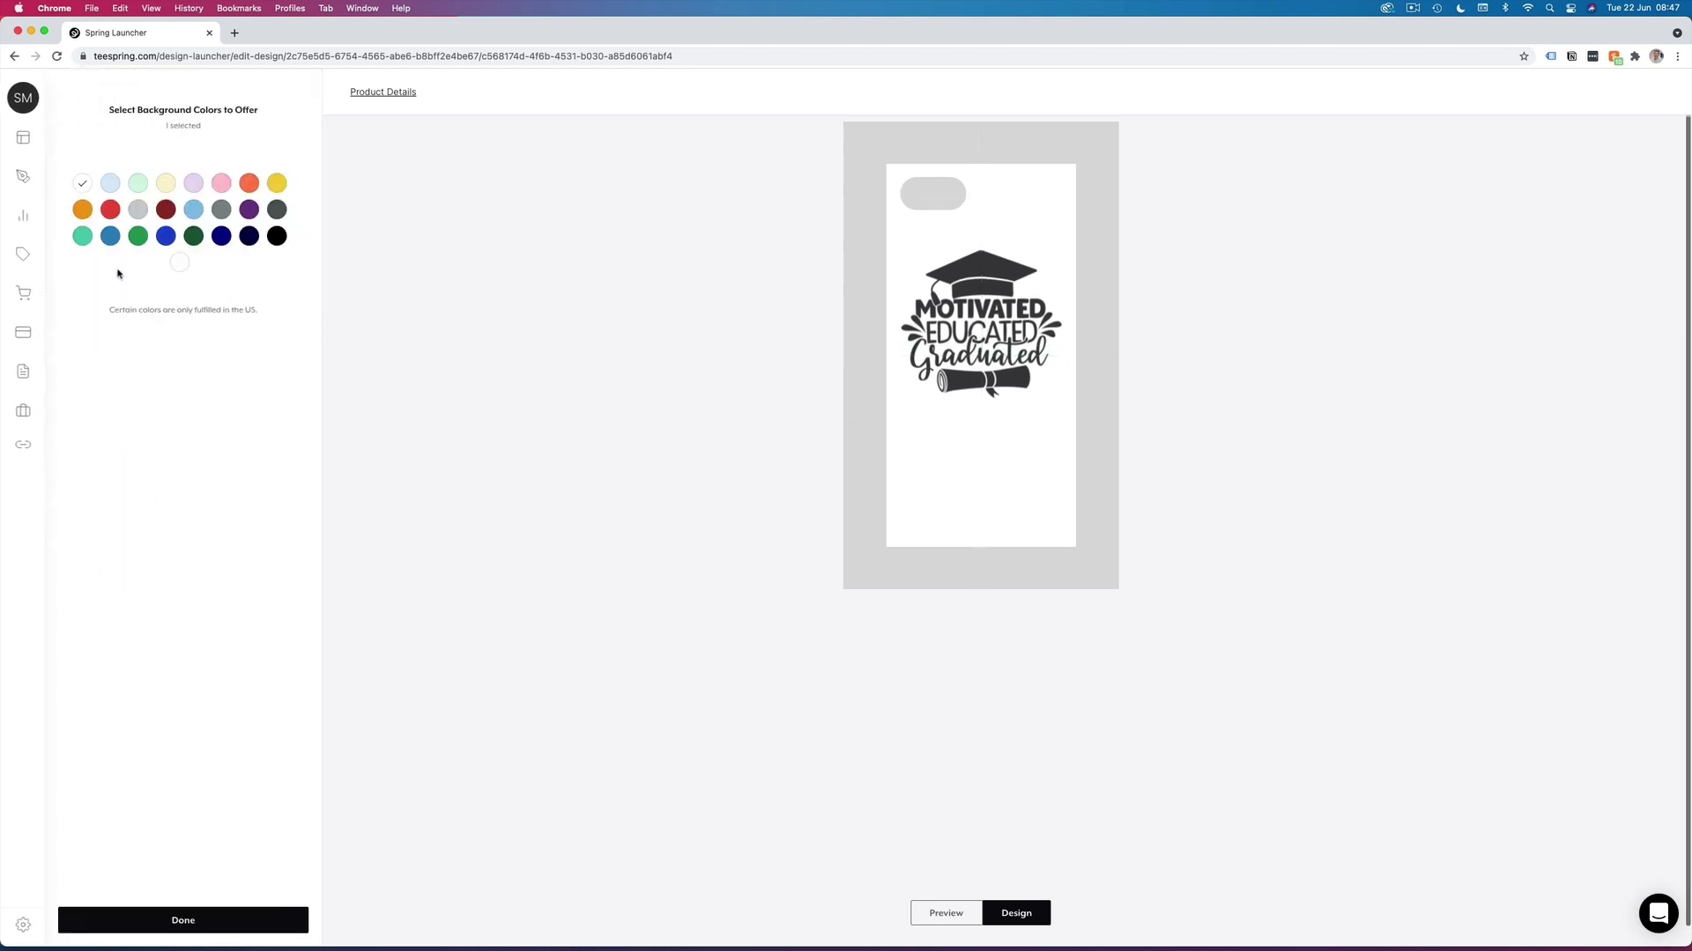
left_click(167, 236)
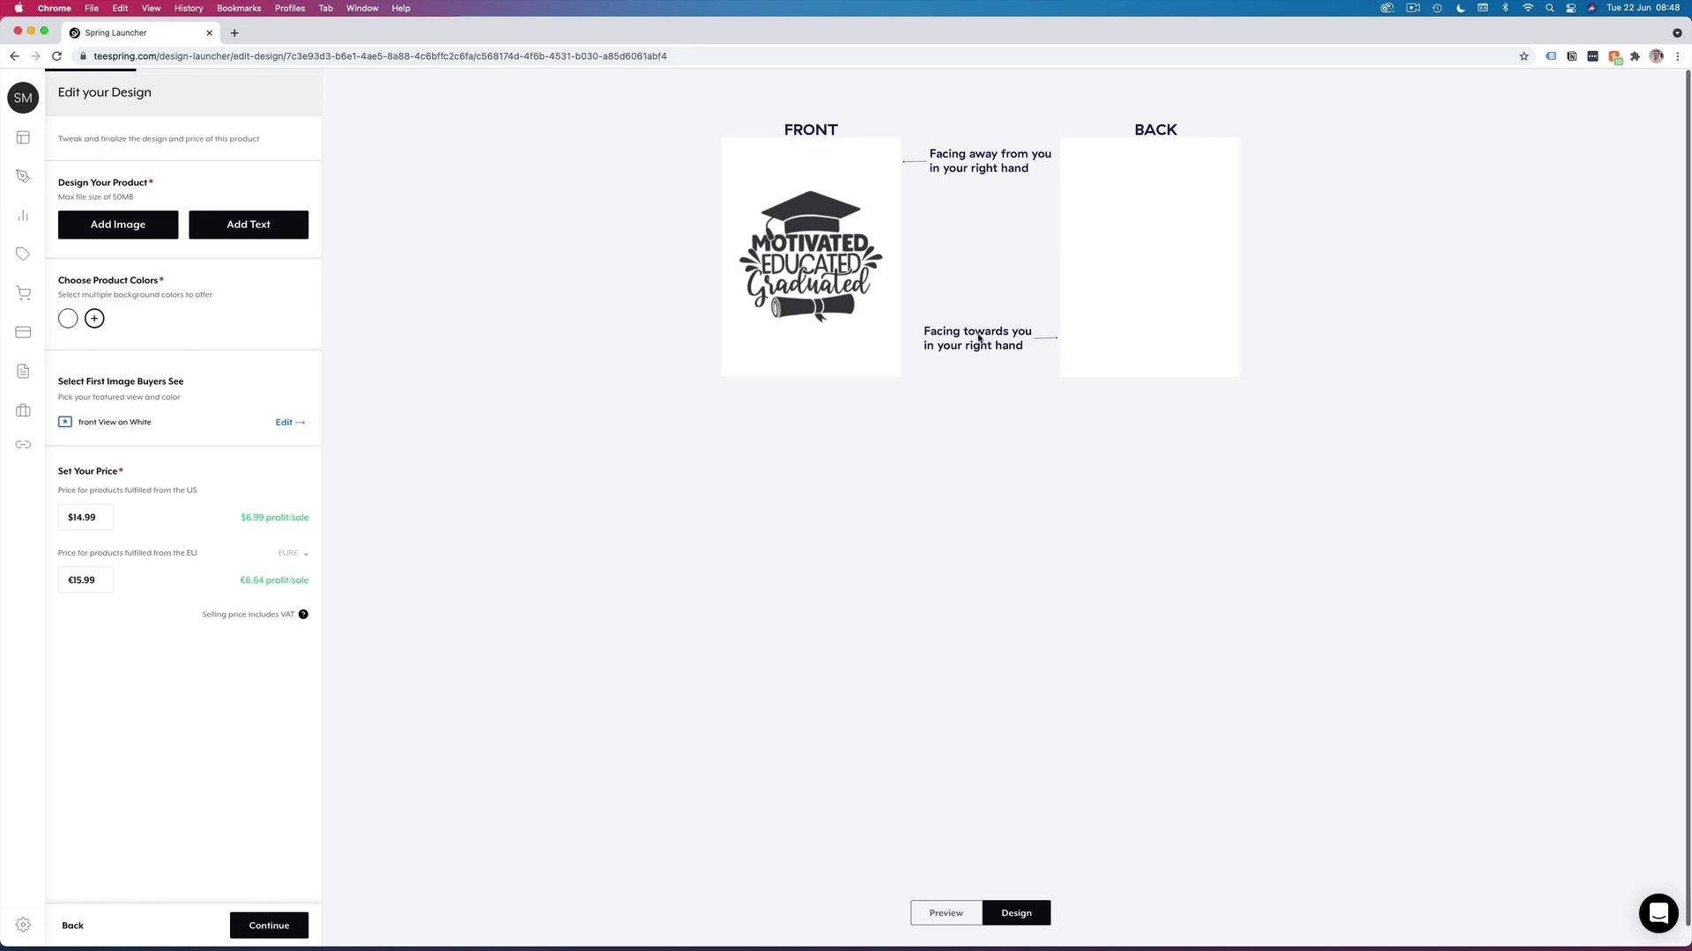
- Nudge the Mug design up, offer it in teal too, and continue to the listing
left_click_drag(812, 255, 811, 236)
left_click(98, 320)
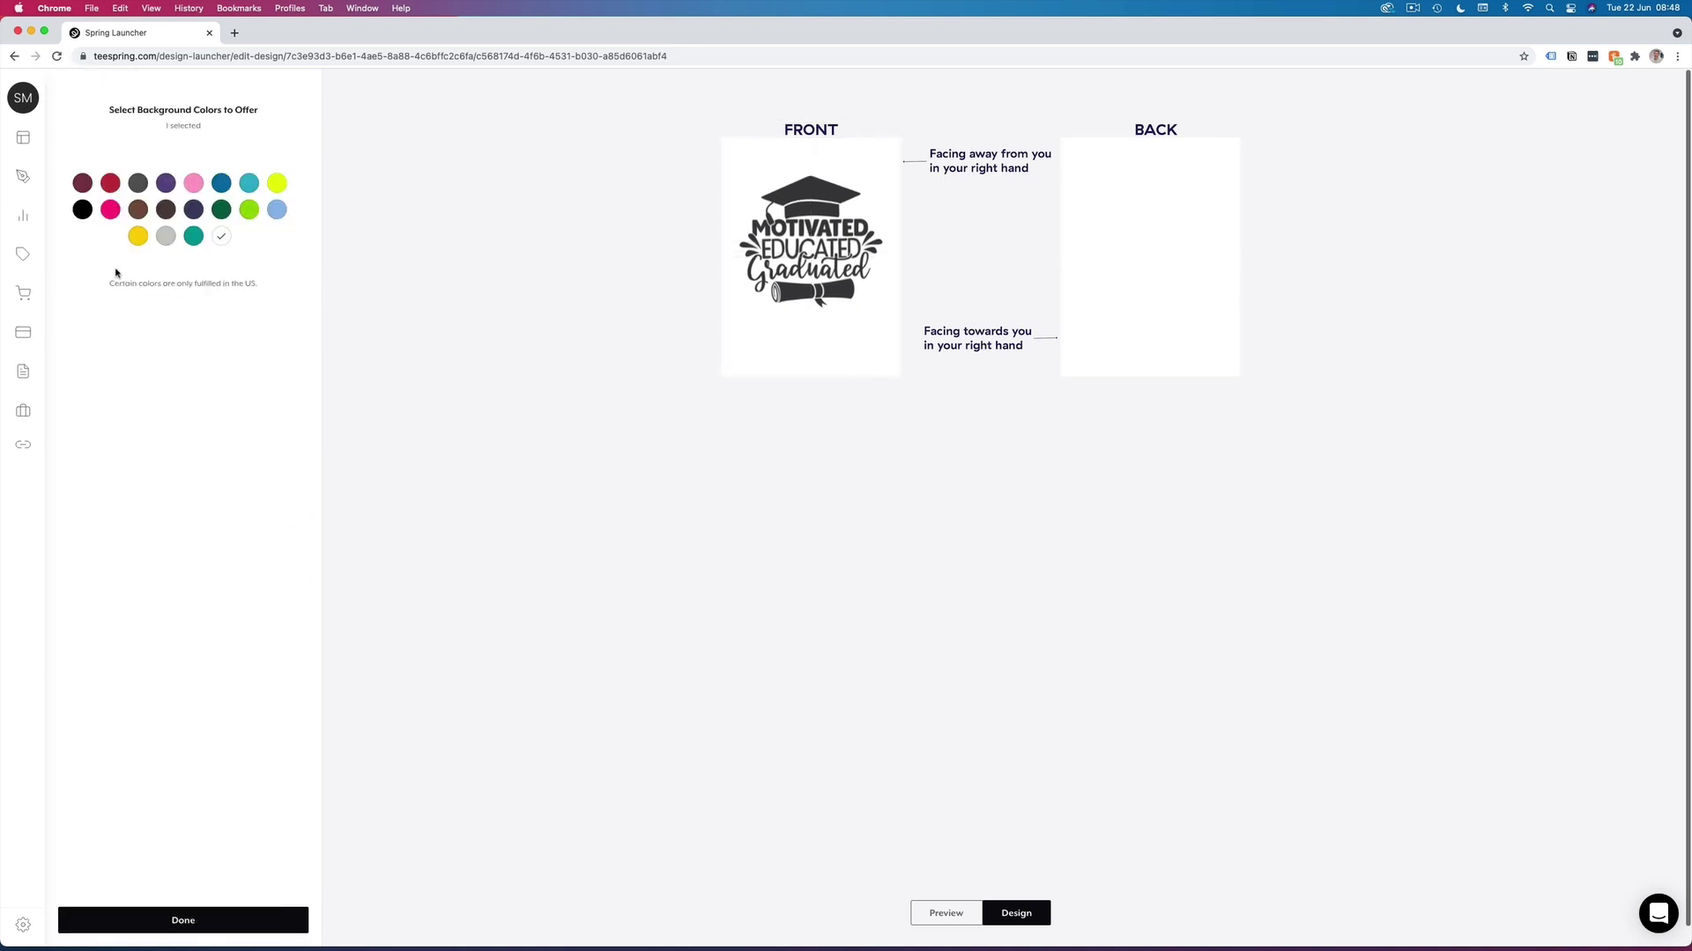
left_click(248, 184)
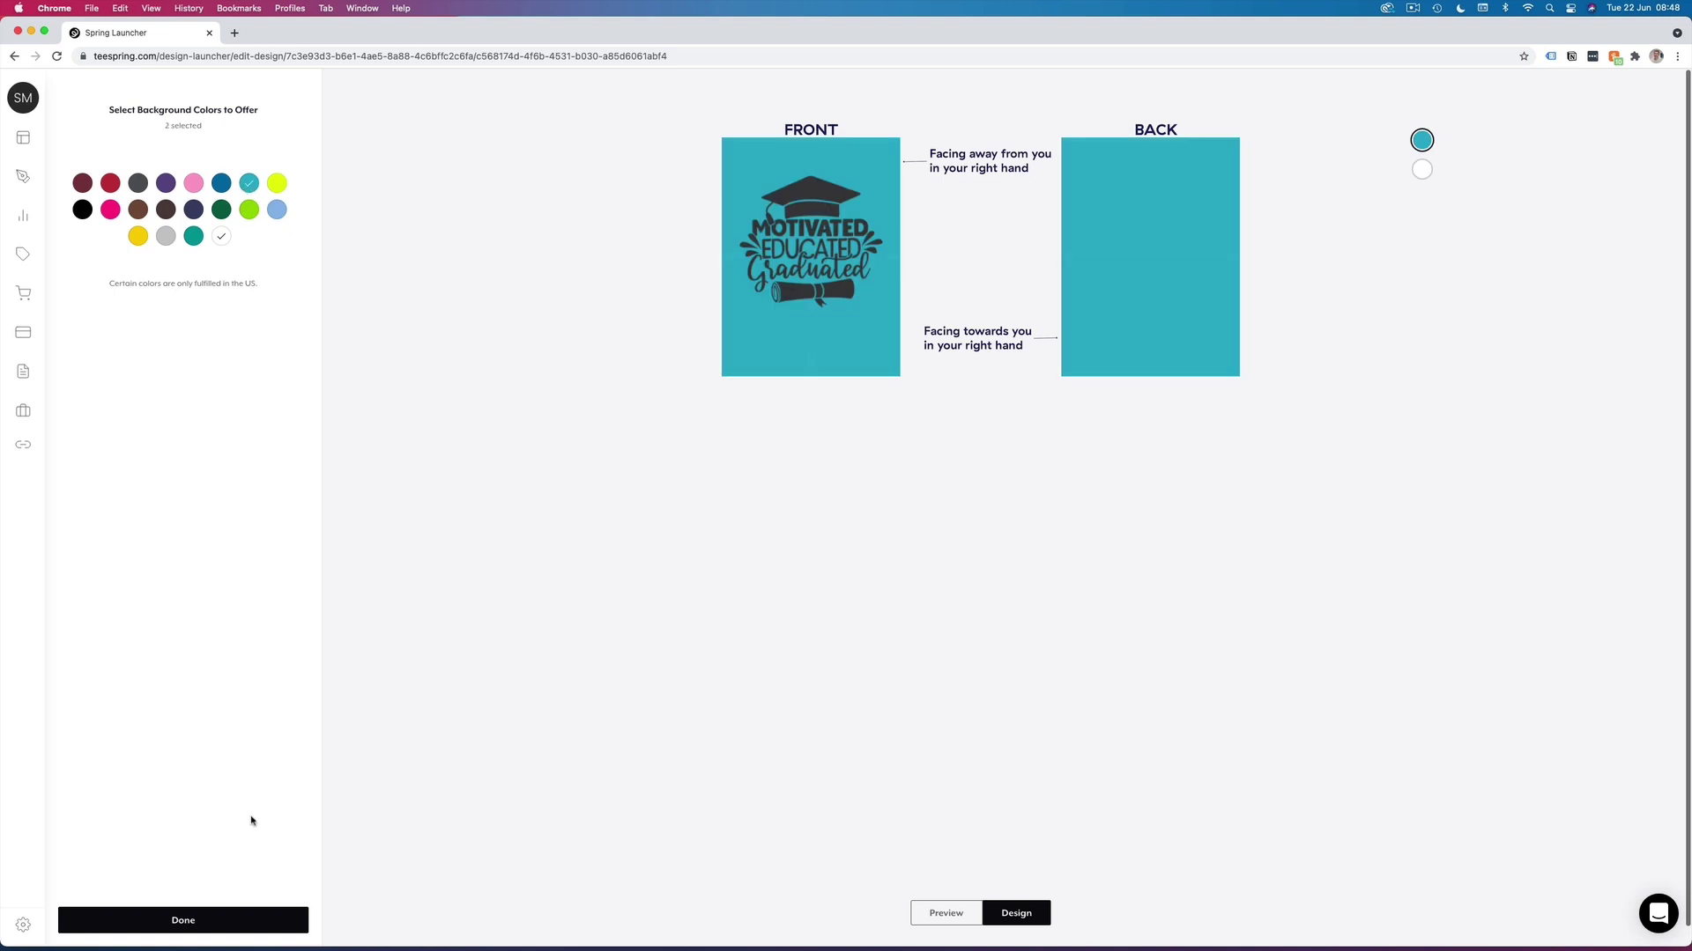
left_click(219, 921)
left_click(249, 925)
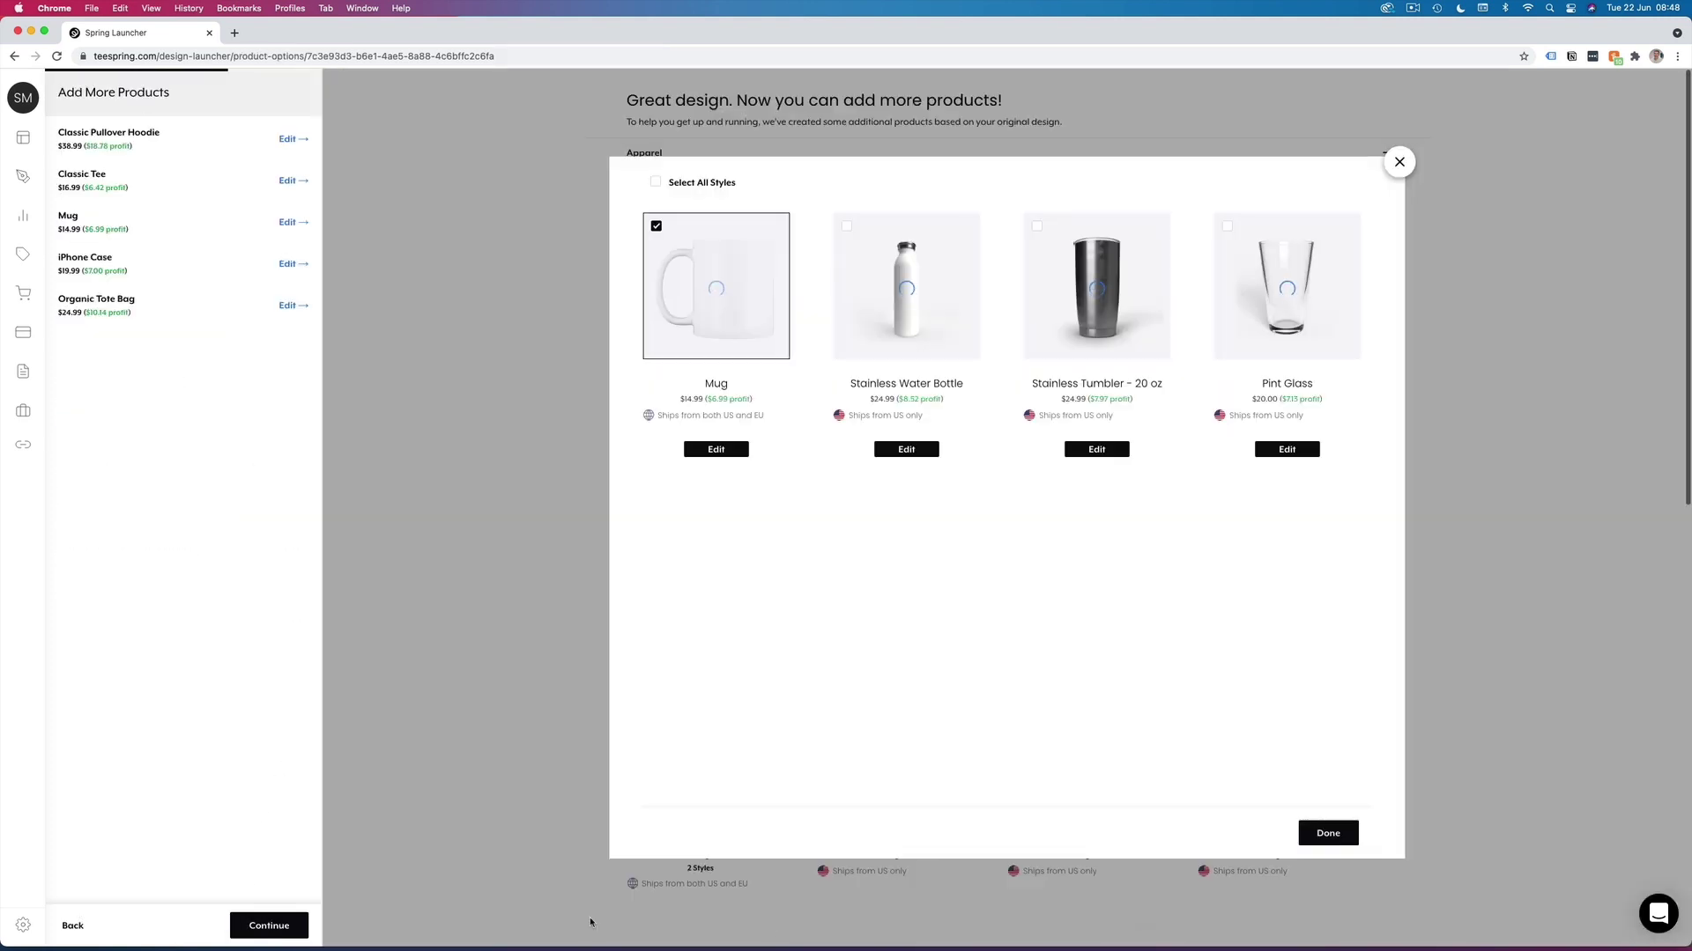
left_click(1329, 833)
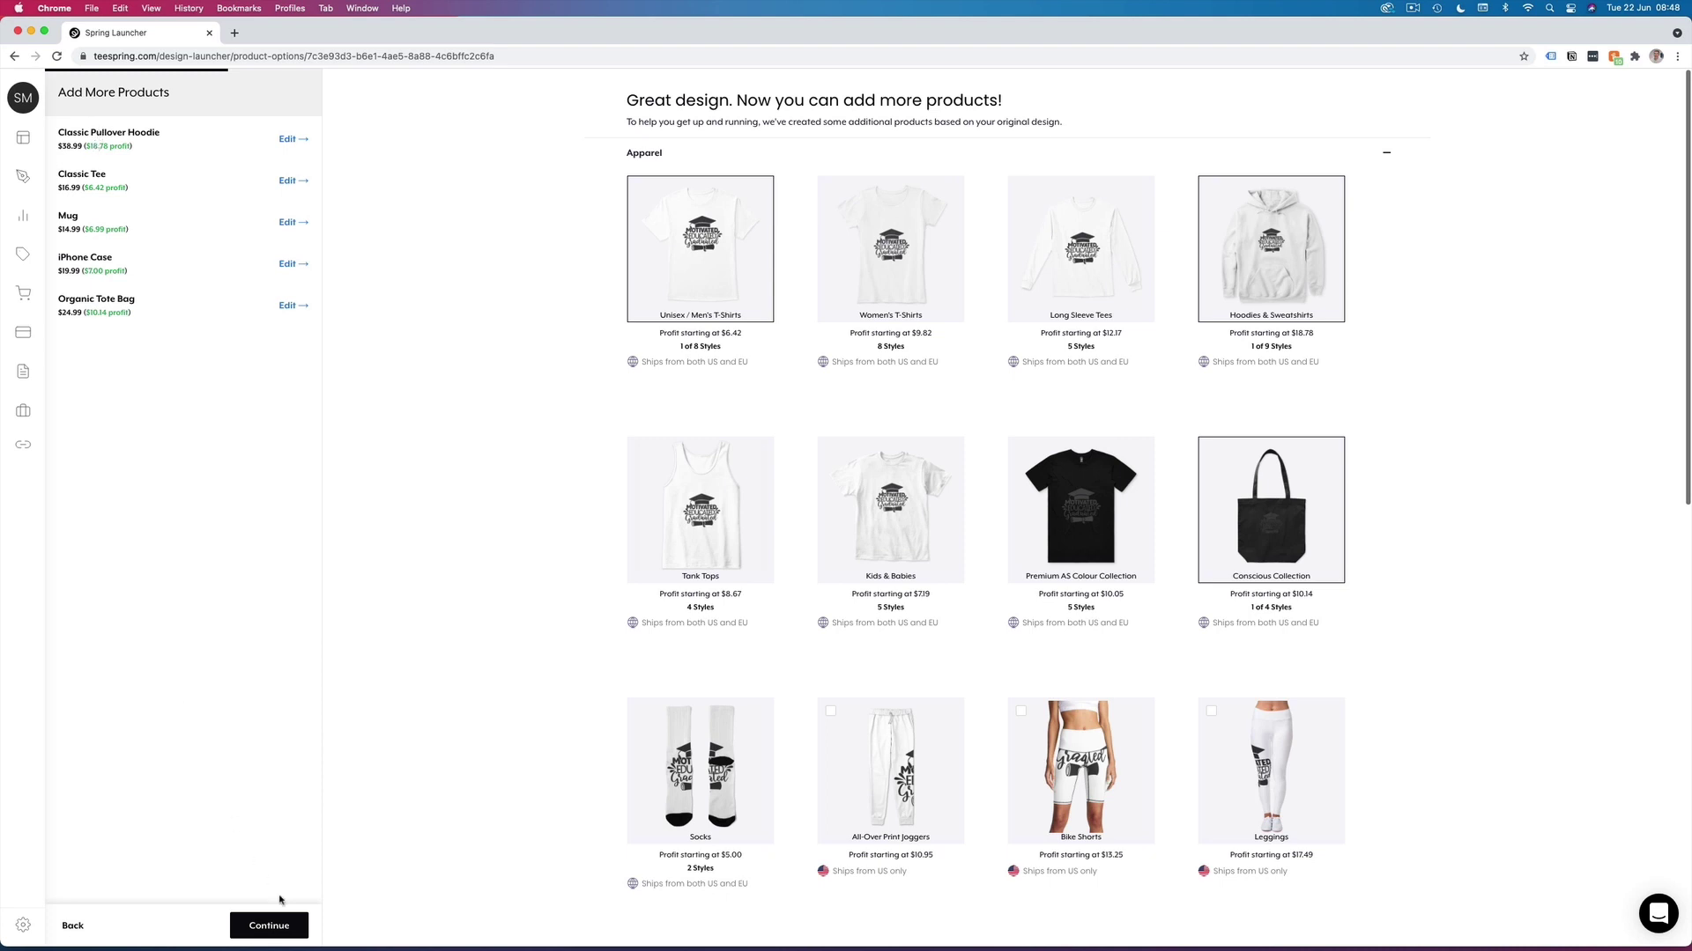
left_click(279, 931)
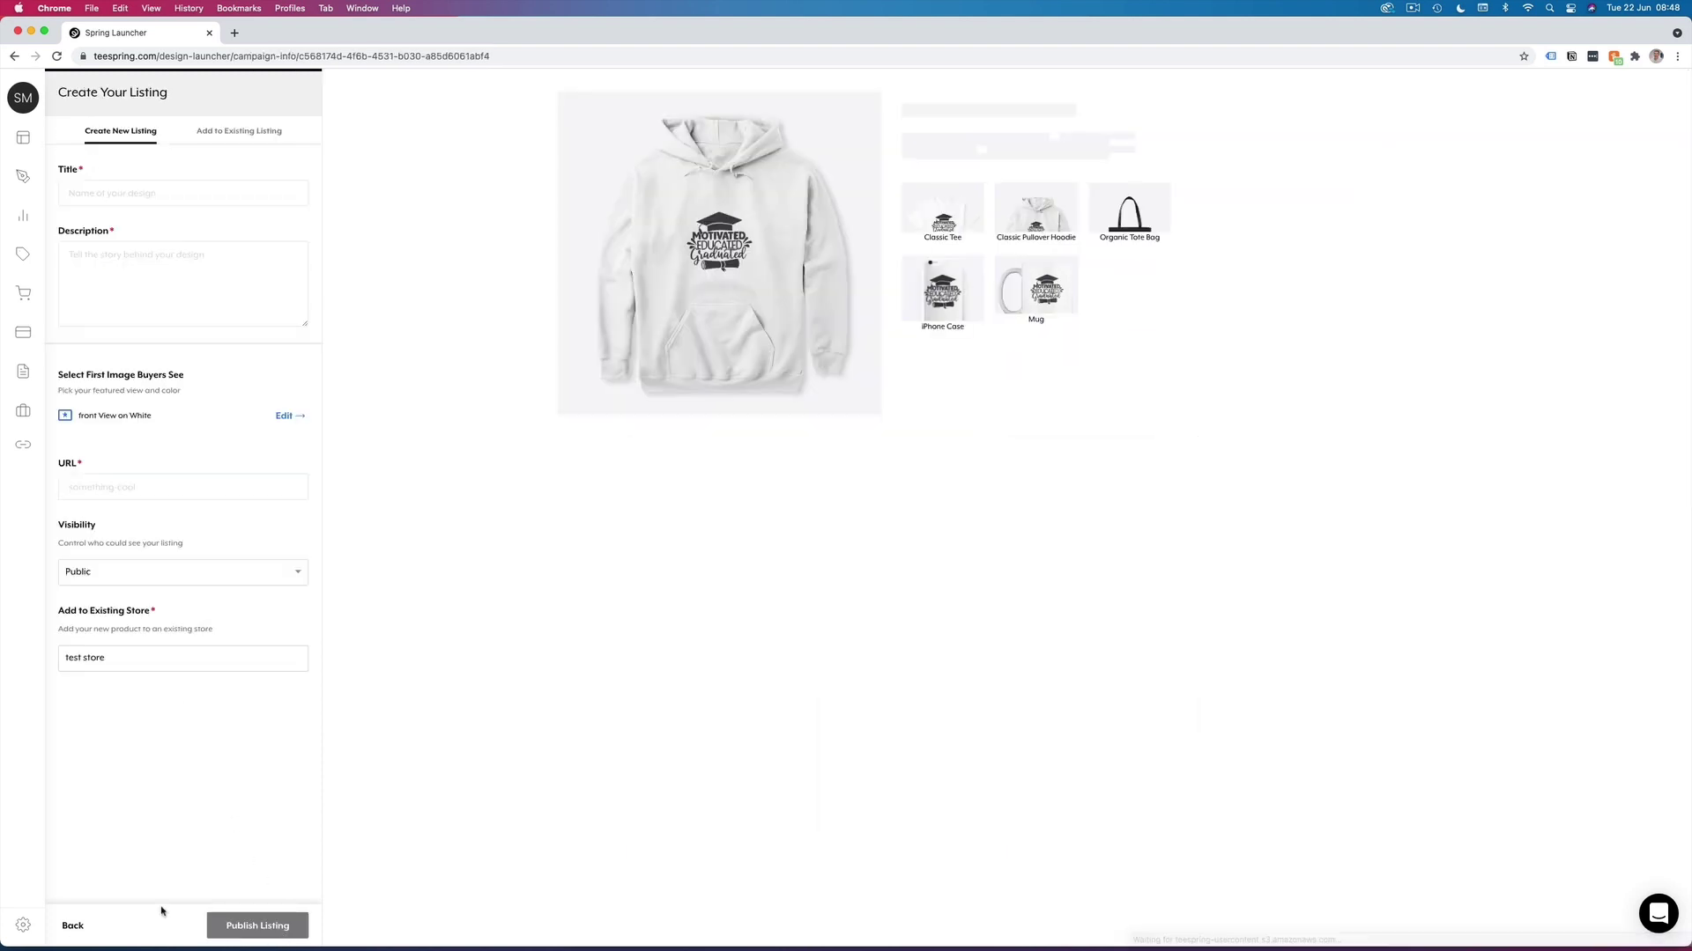
- Title the listing 'Motivated Educated Graduated', trimming the extra suggested words
left_click(109, 194)
type("Mot")
left_click(187, 224)
left_click_drag(308, 193, 205, 193)
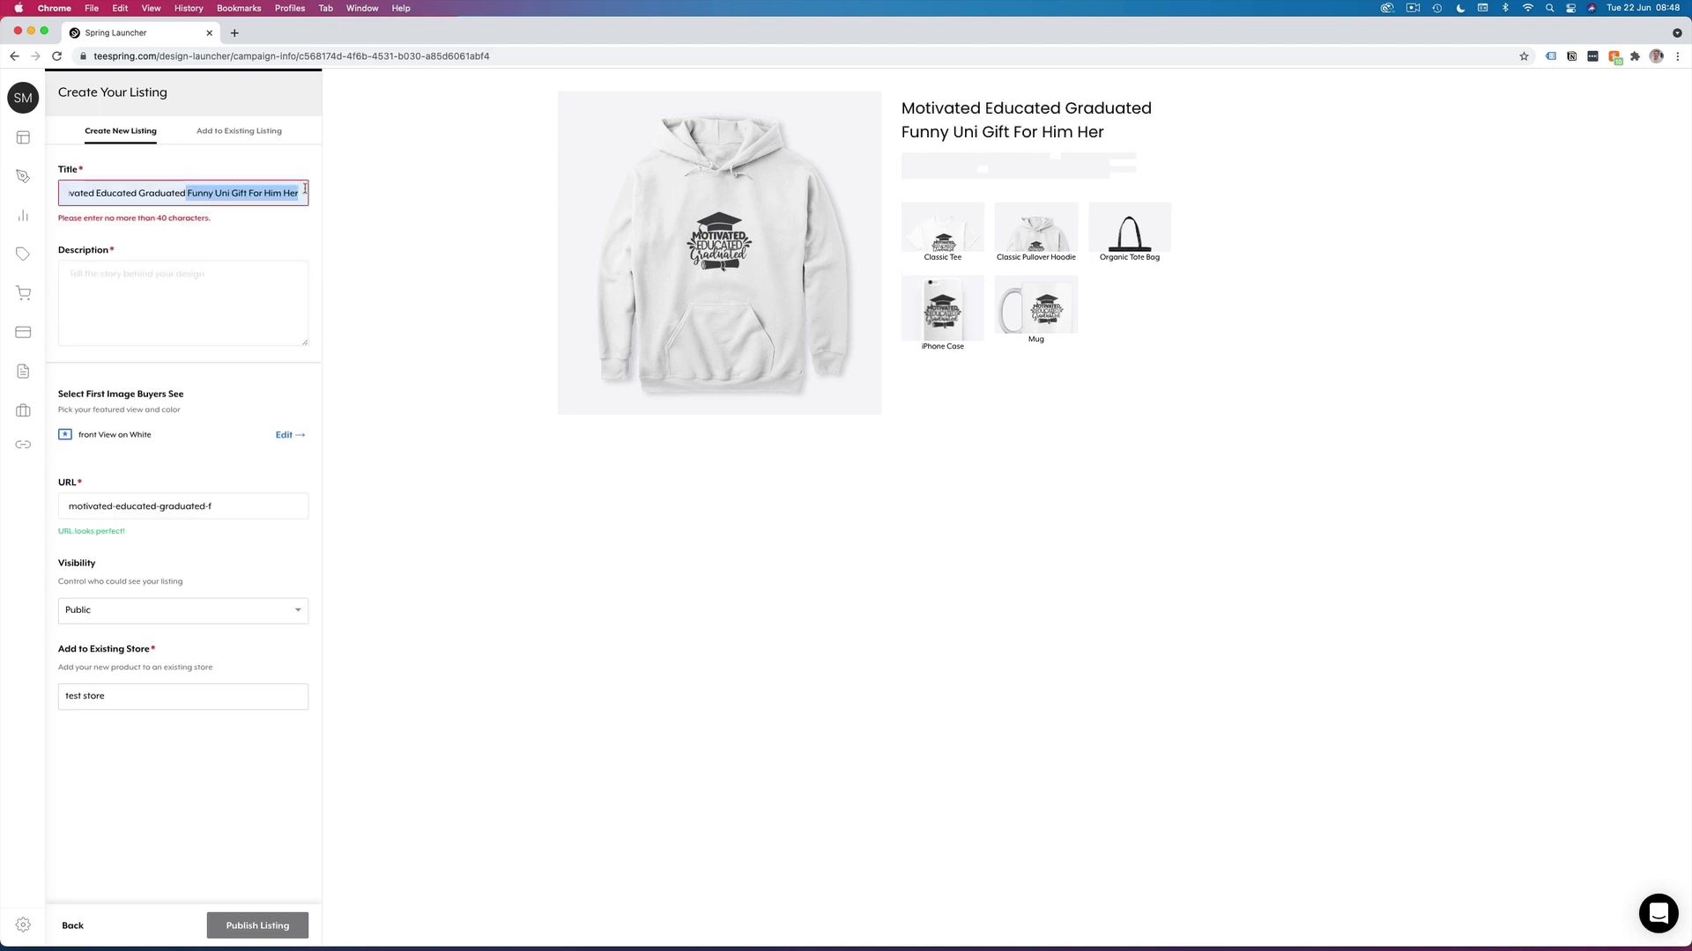
key("BackSpace")
- Describe it as 'Perfect gift for everyone graduating' and publish the listing
left_click(275, 293)
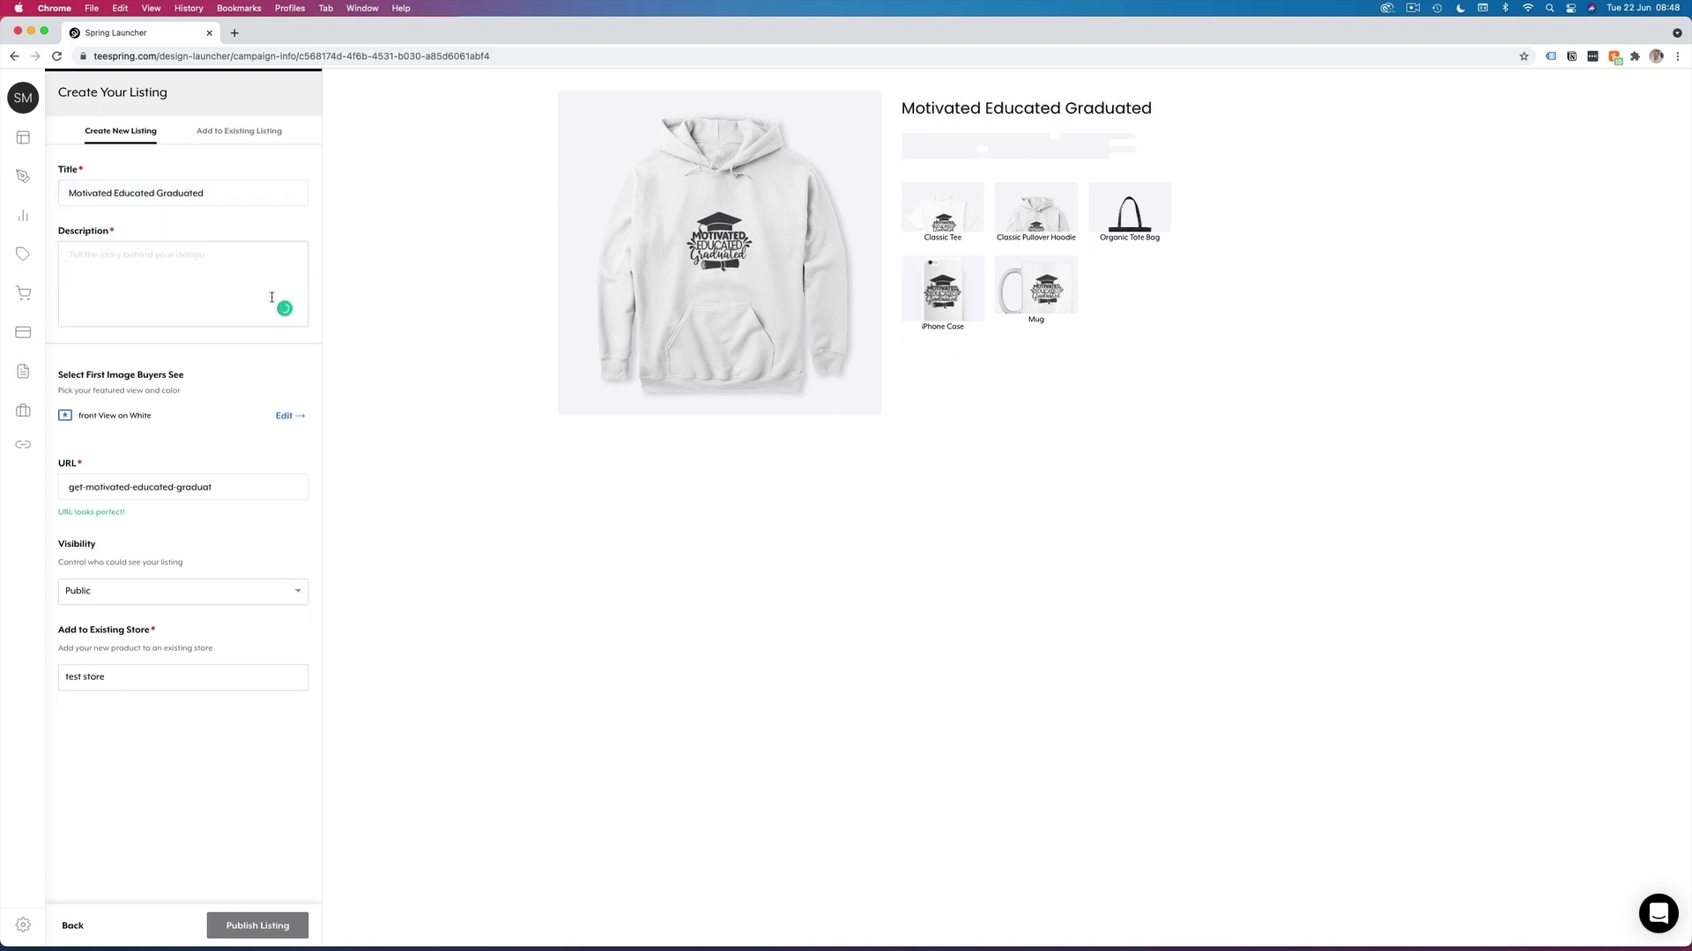
type("pERFE")
key("super+a")
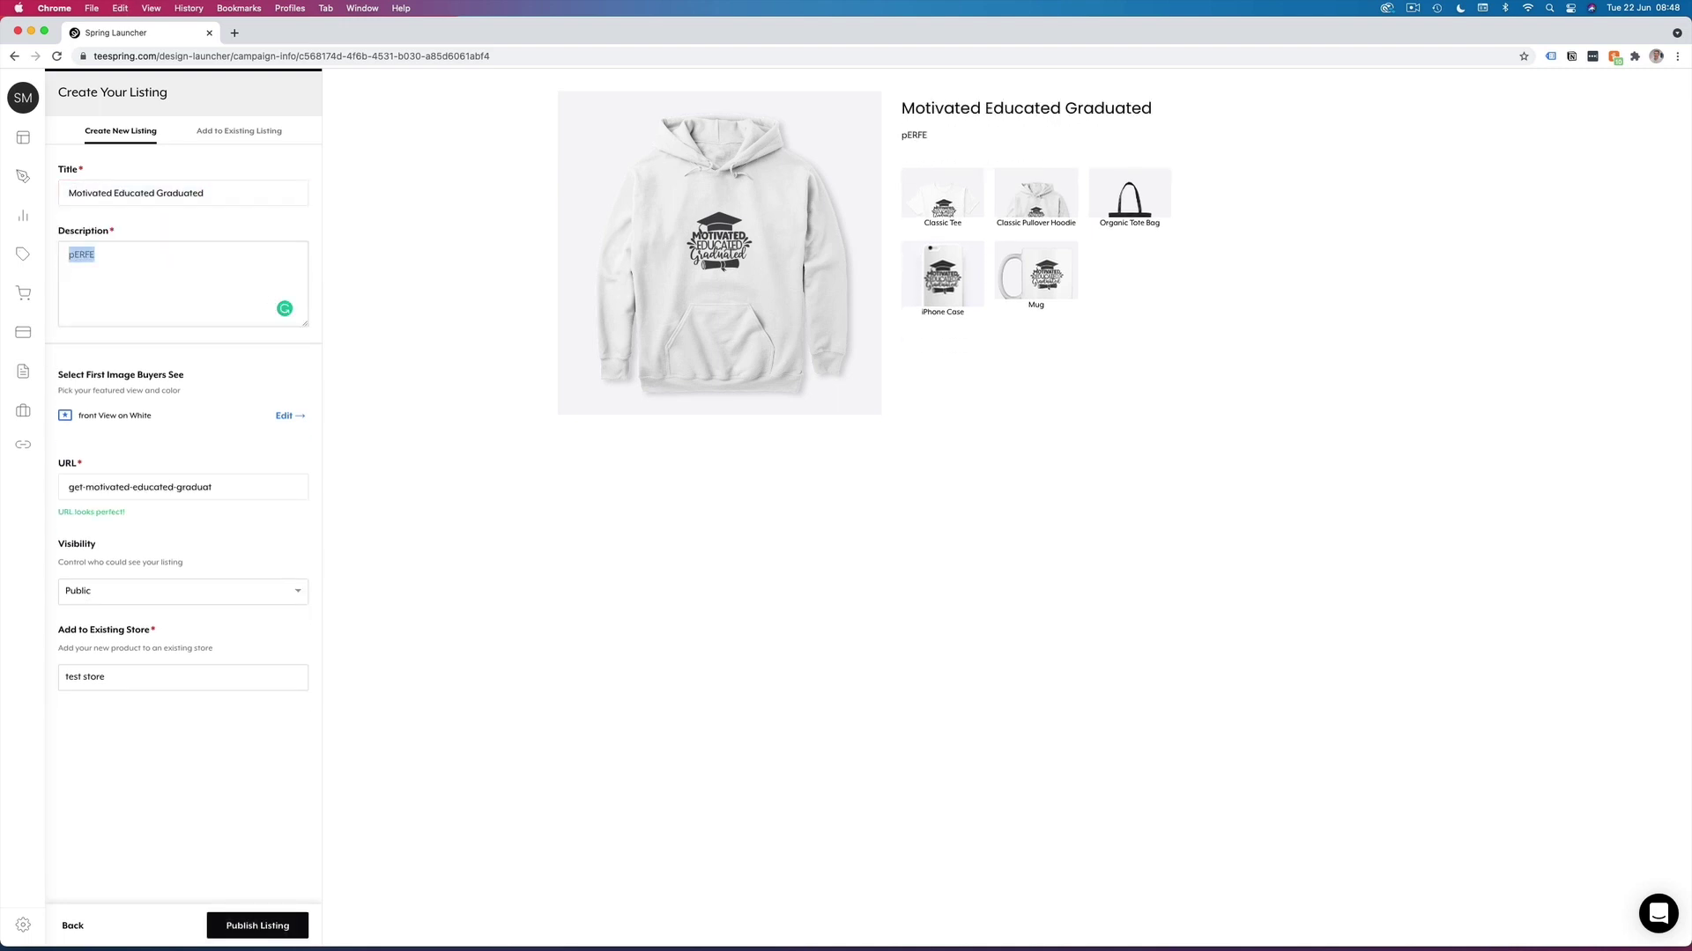
type("P")
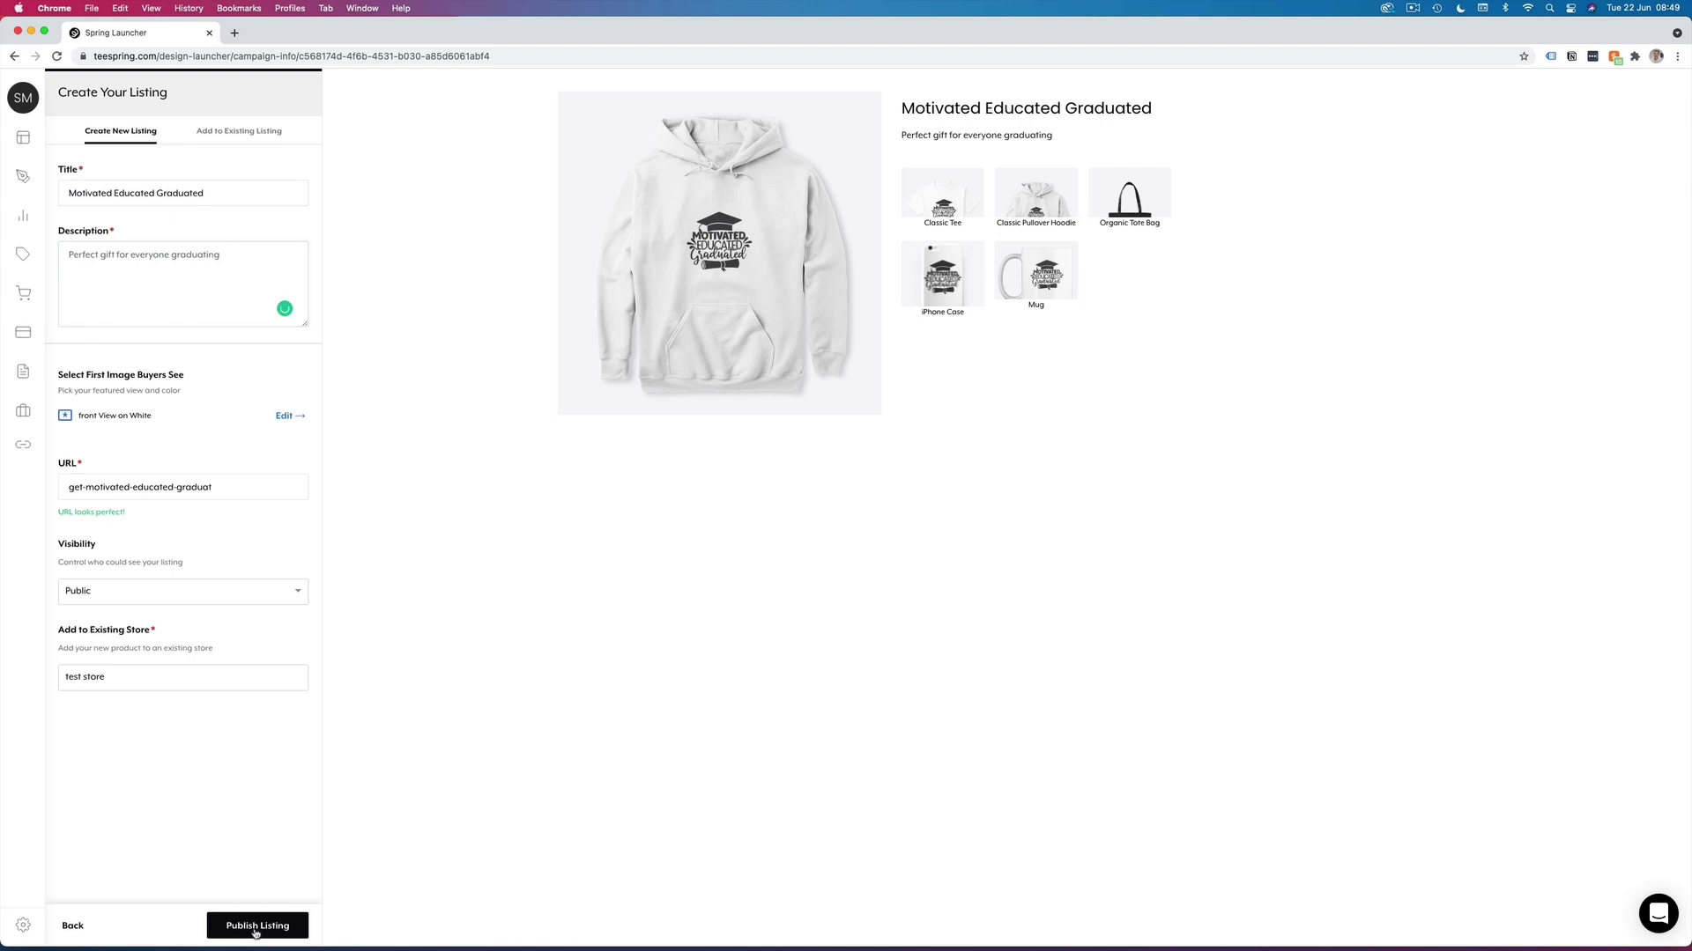
left_click(256, 930)
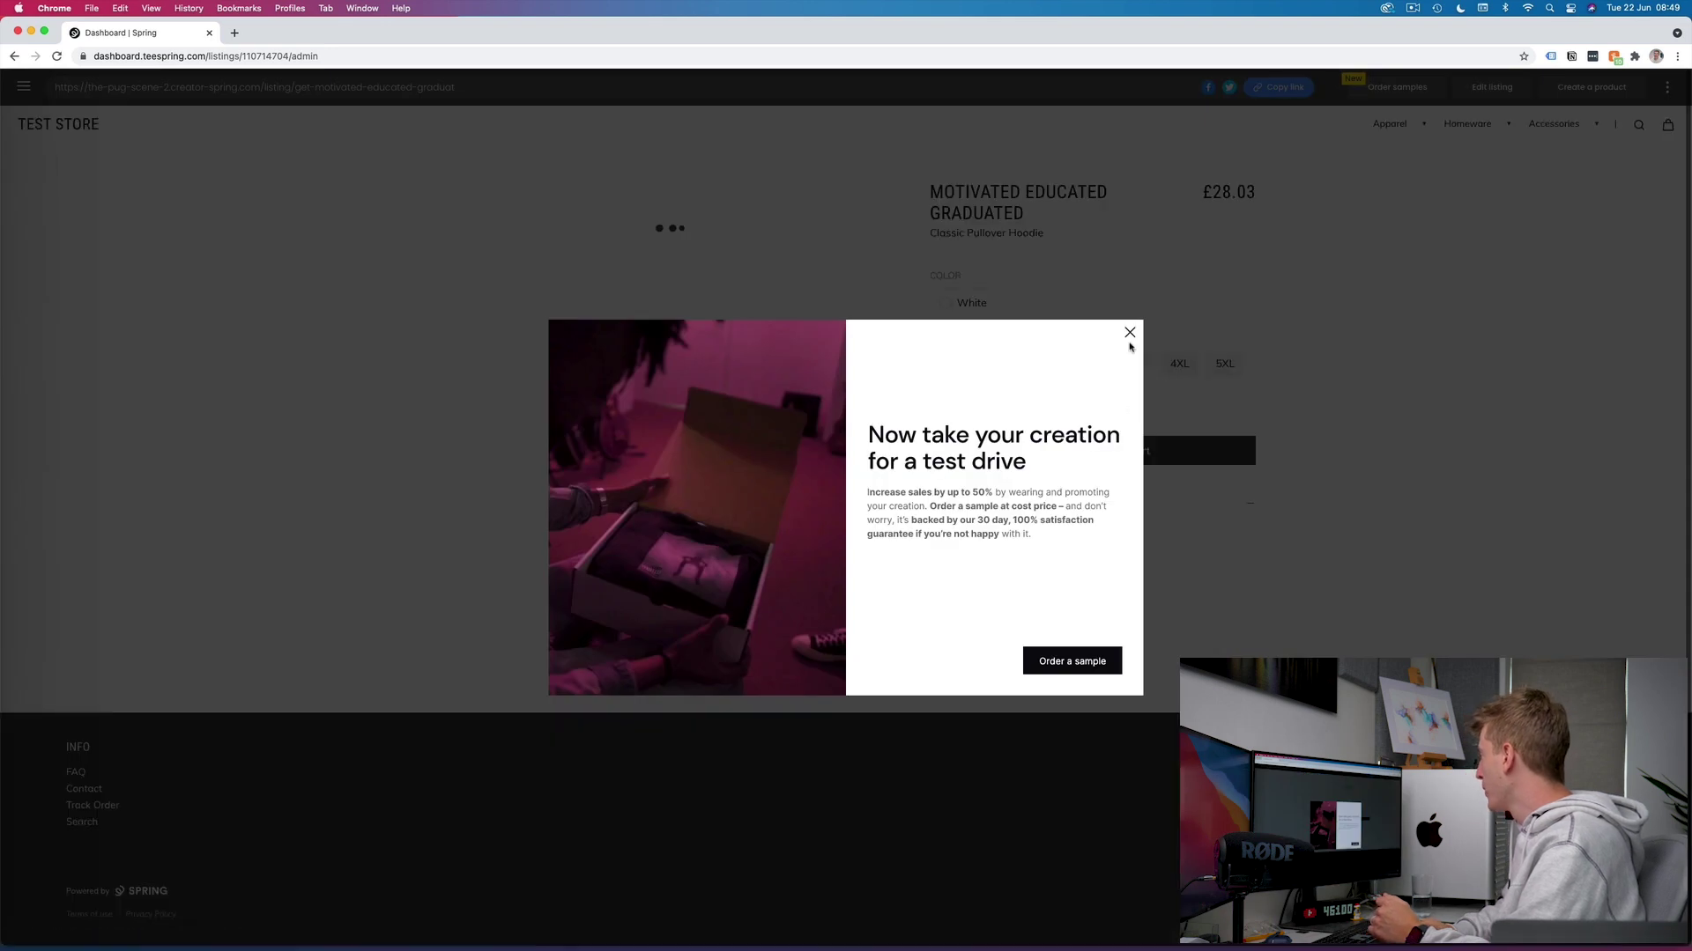
- Dismiss the sample-order prompt and review the TEST STORE home page and its menus
left_click(1125, 332)
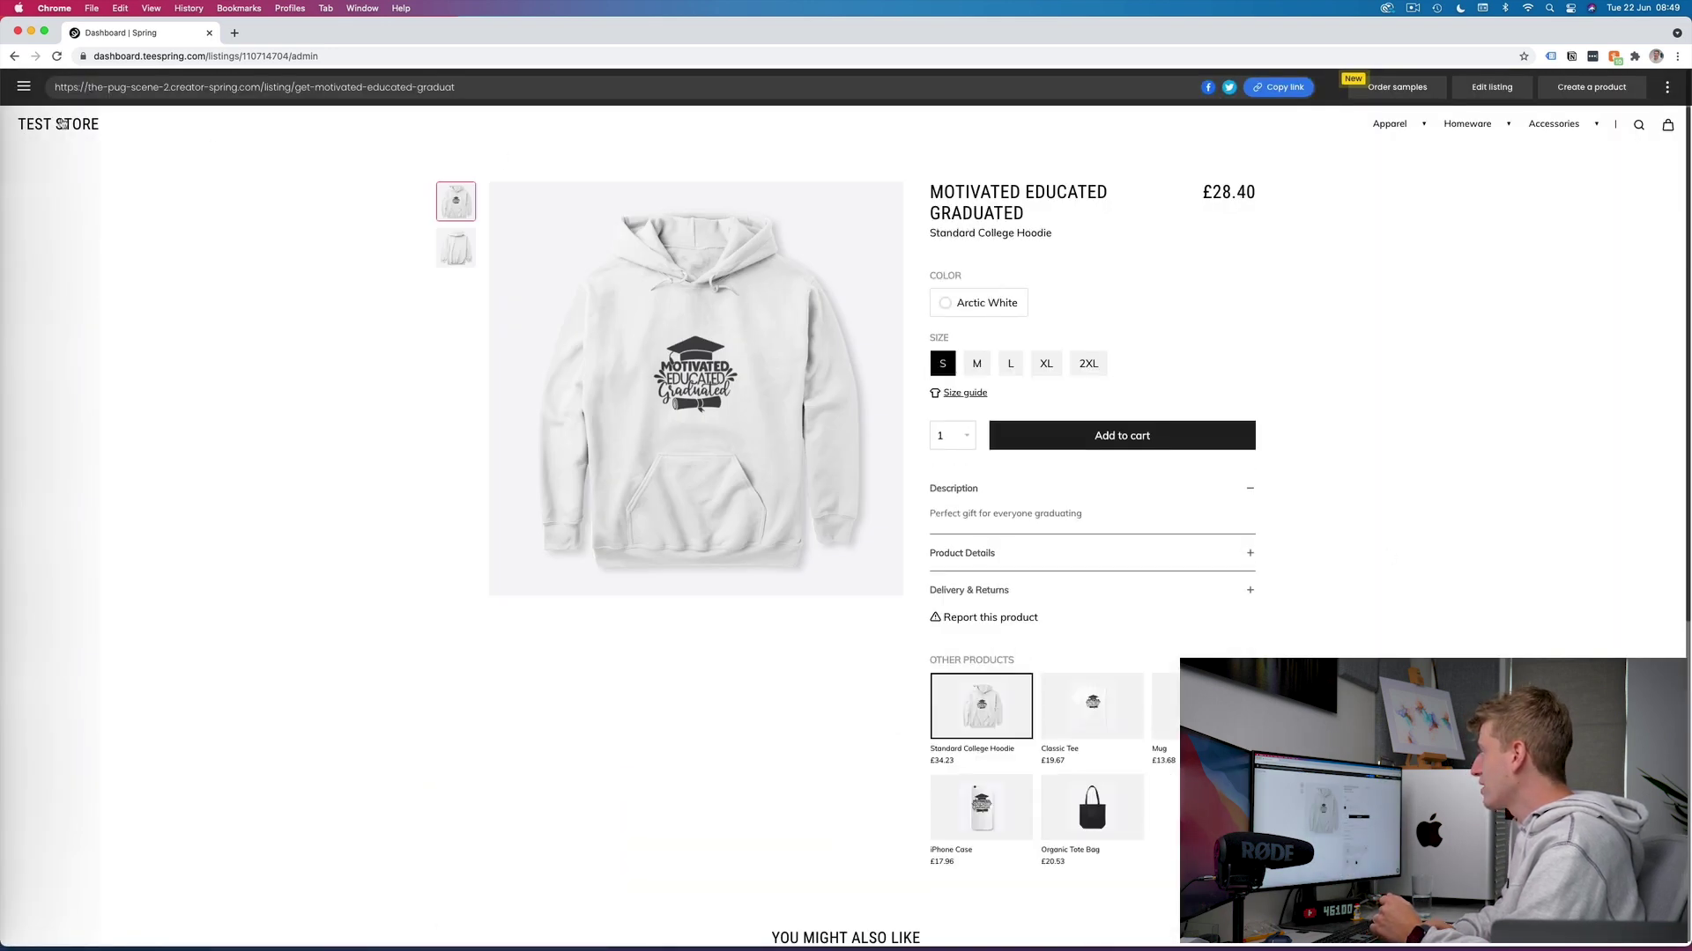
left_click(58, 126)
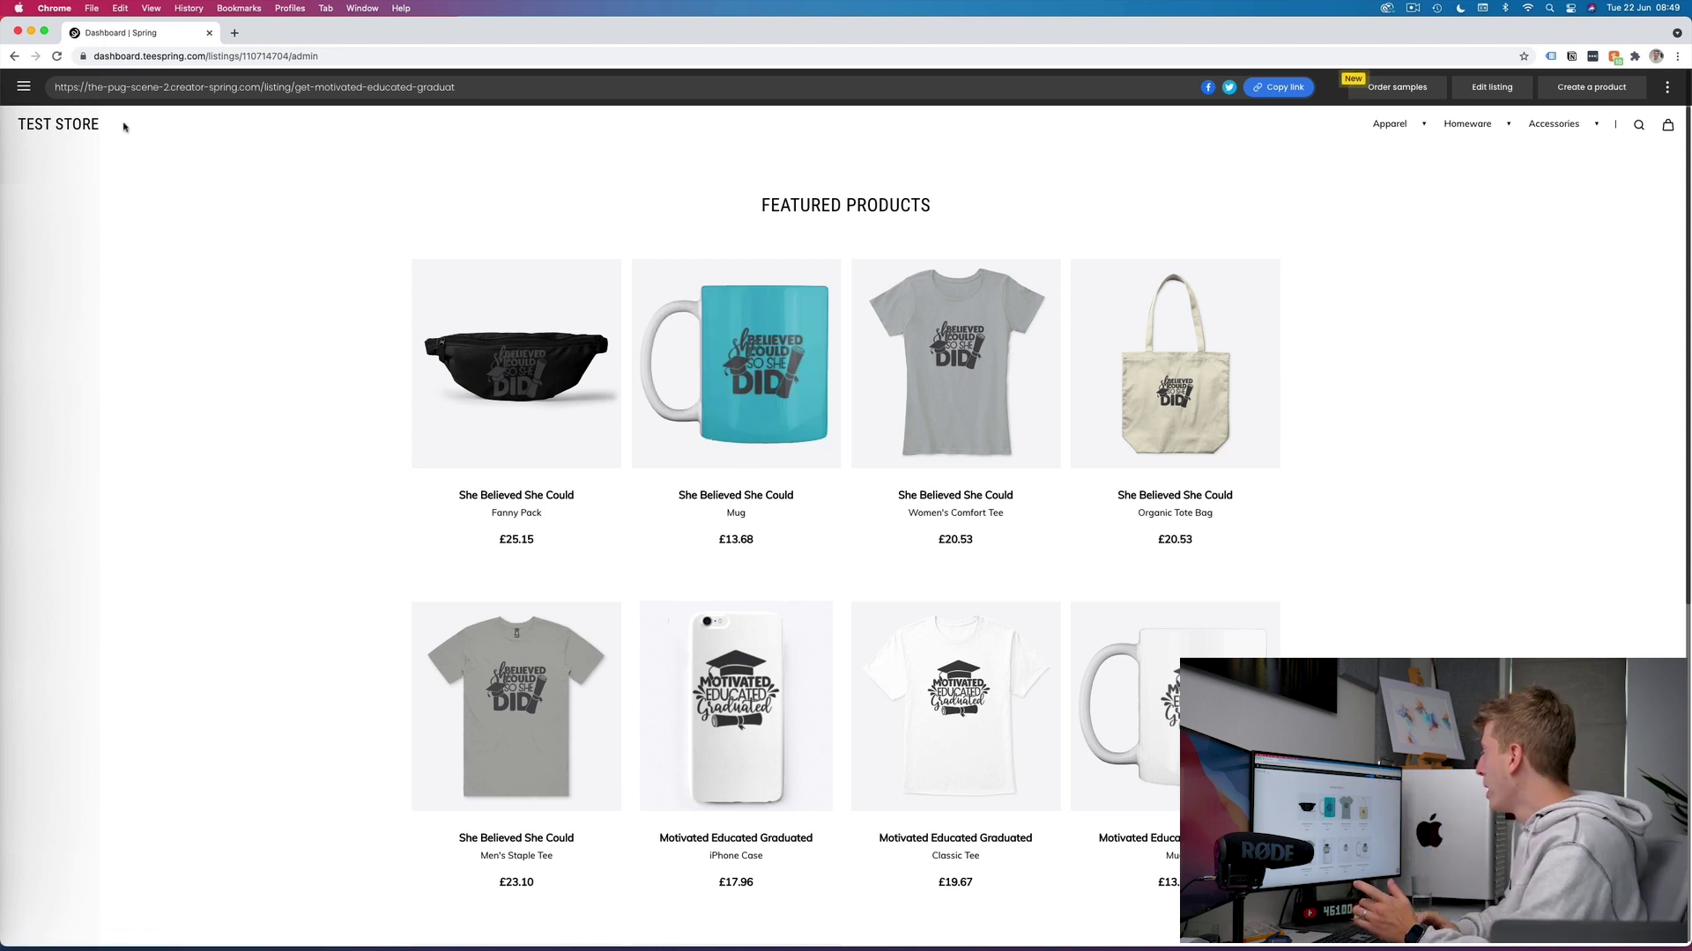
scroll(719, 577, "down", 6)
scroll(721, 587, "up", 6)
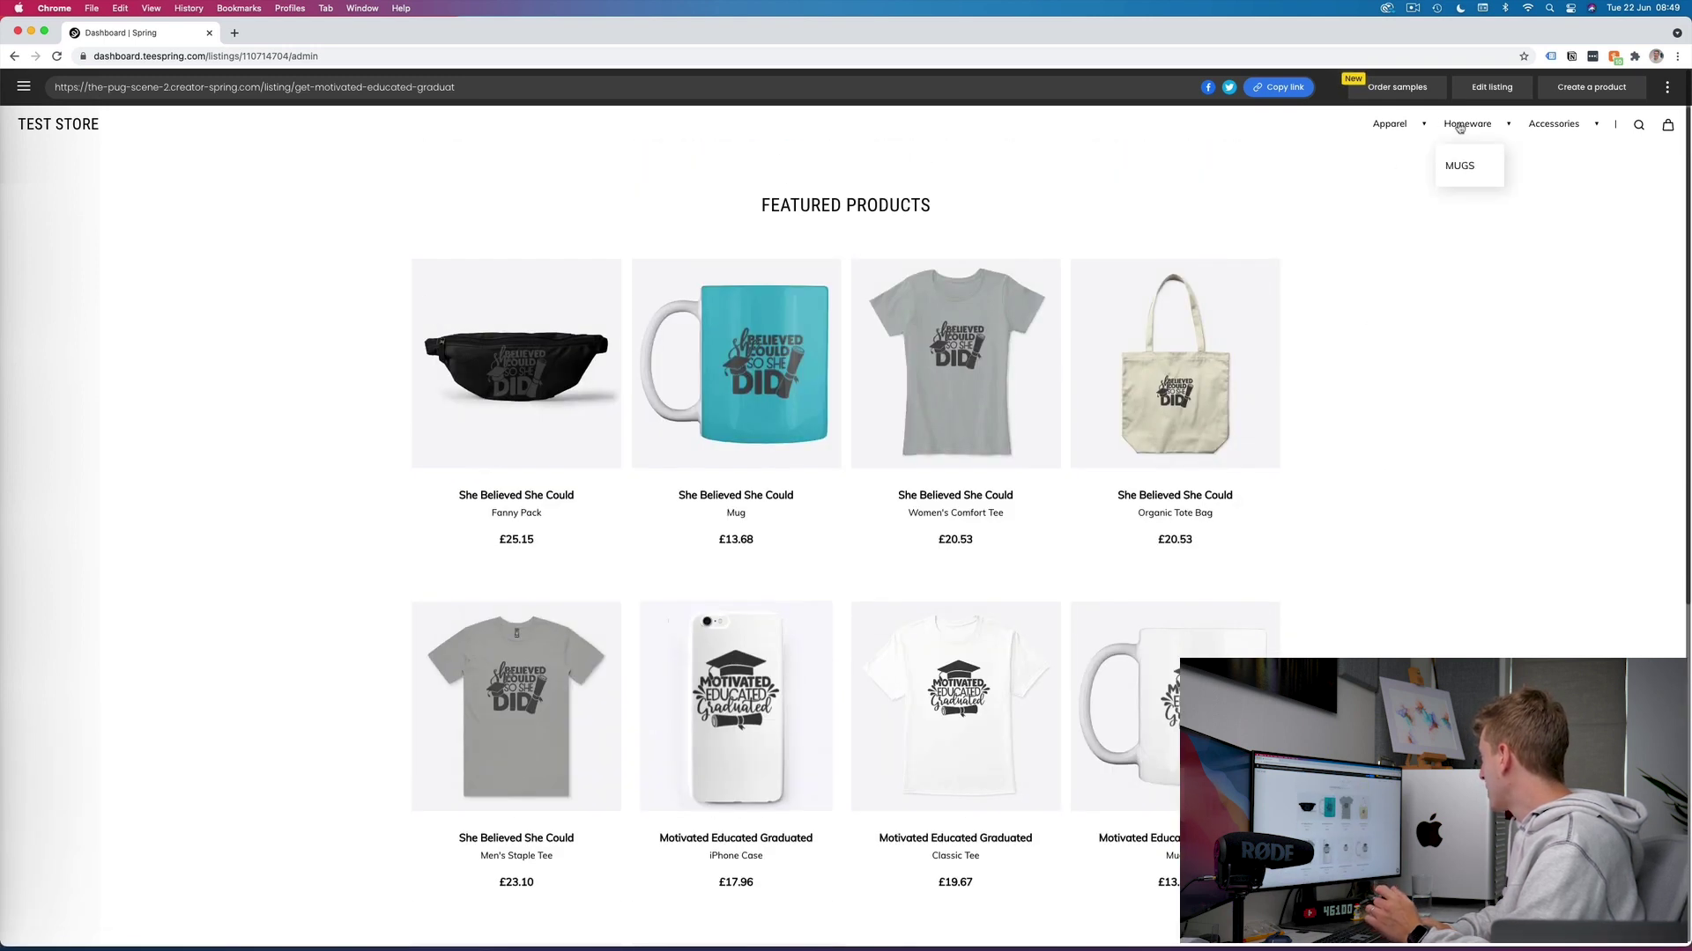
mouse_move(1573, 128)
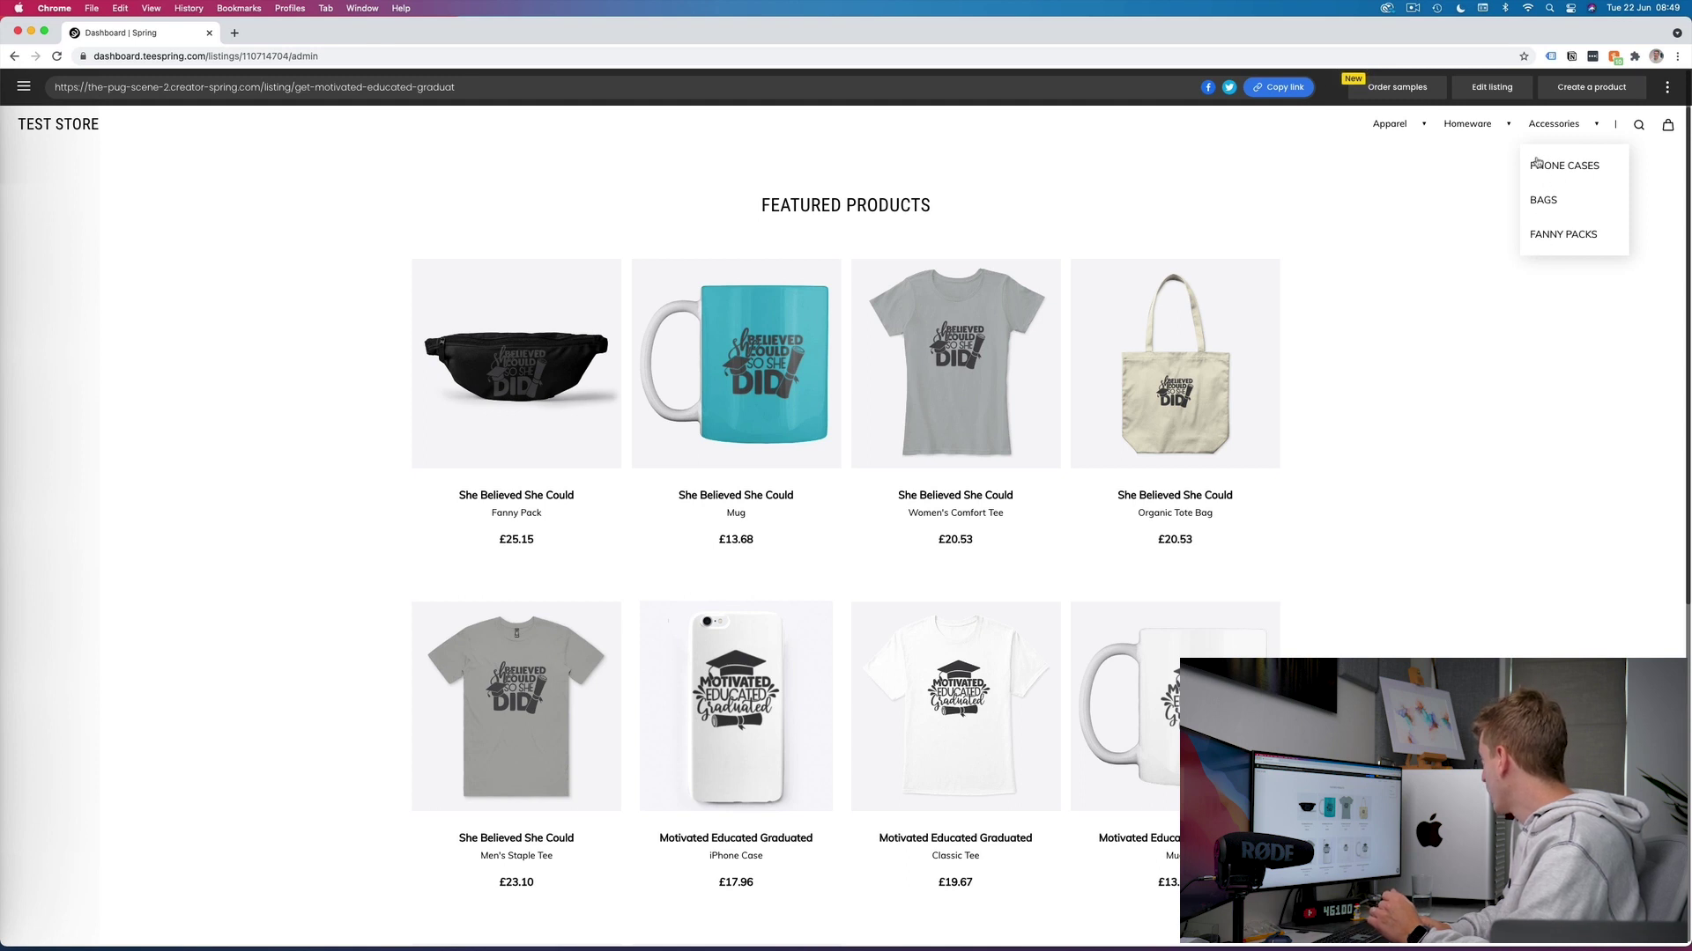
mouse_move(1399, 128)
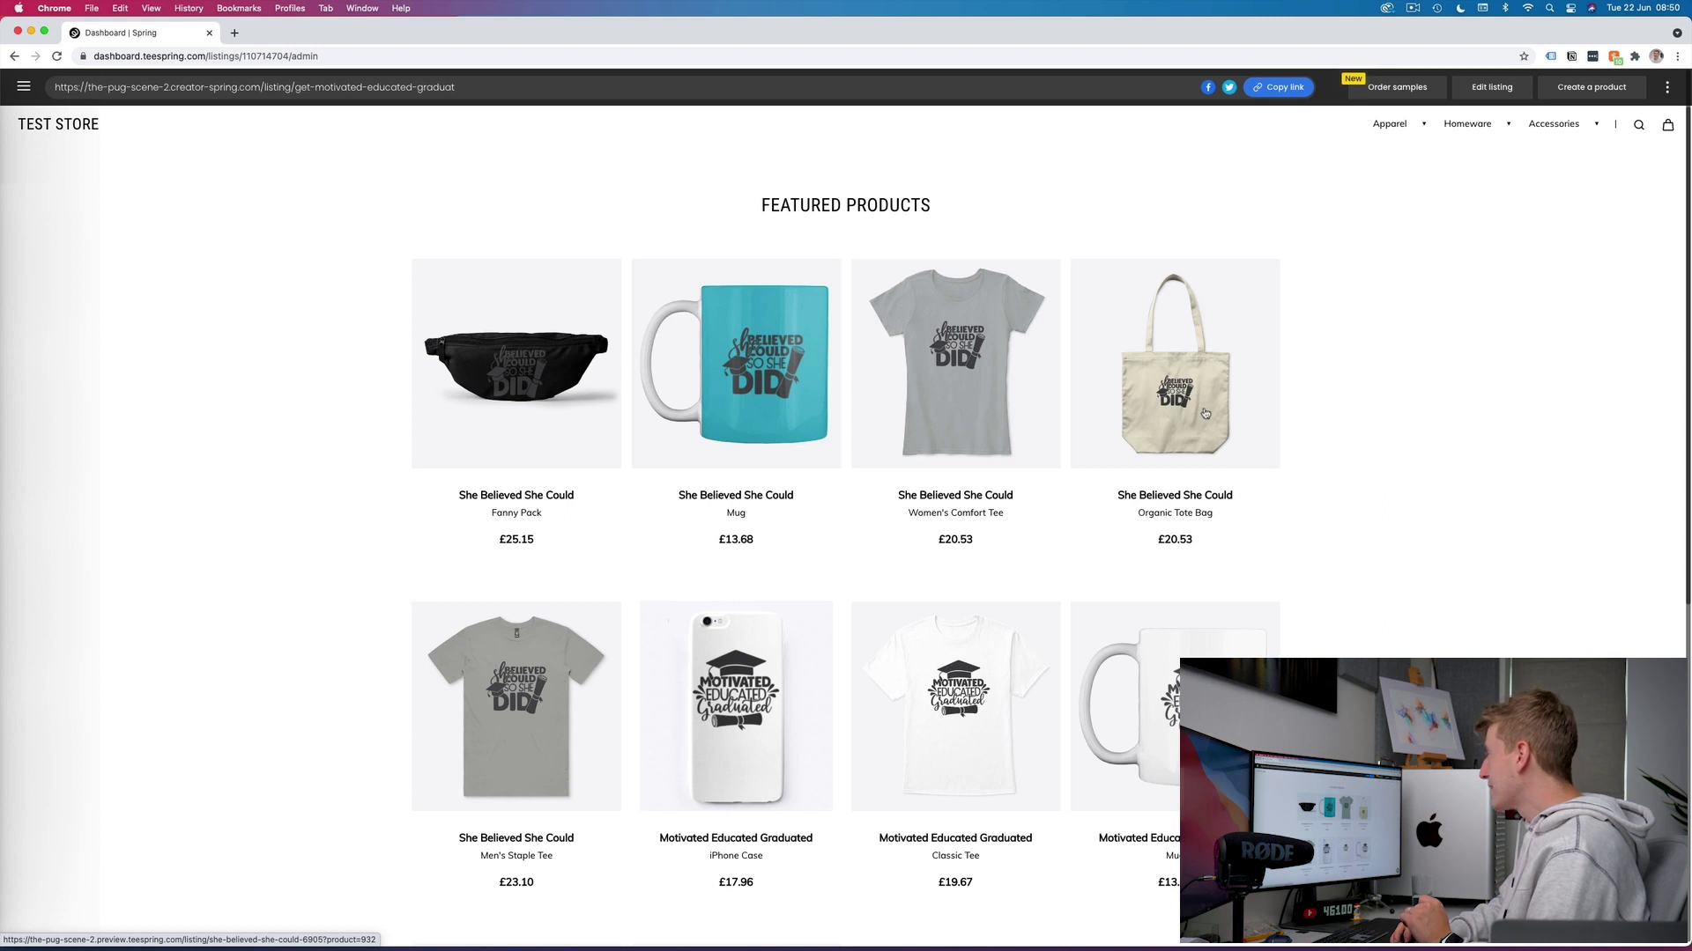
- Open the Test Store's editor from Stores and bring up its Navigation bar settings
left_click(26, 90)
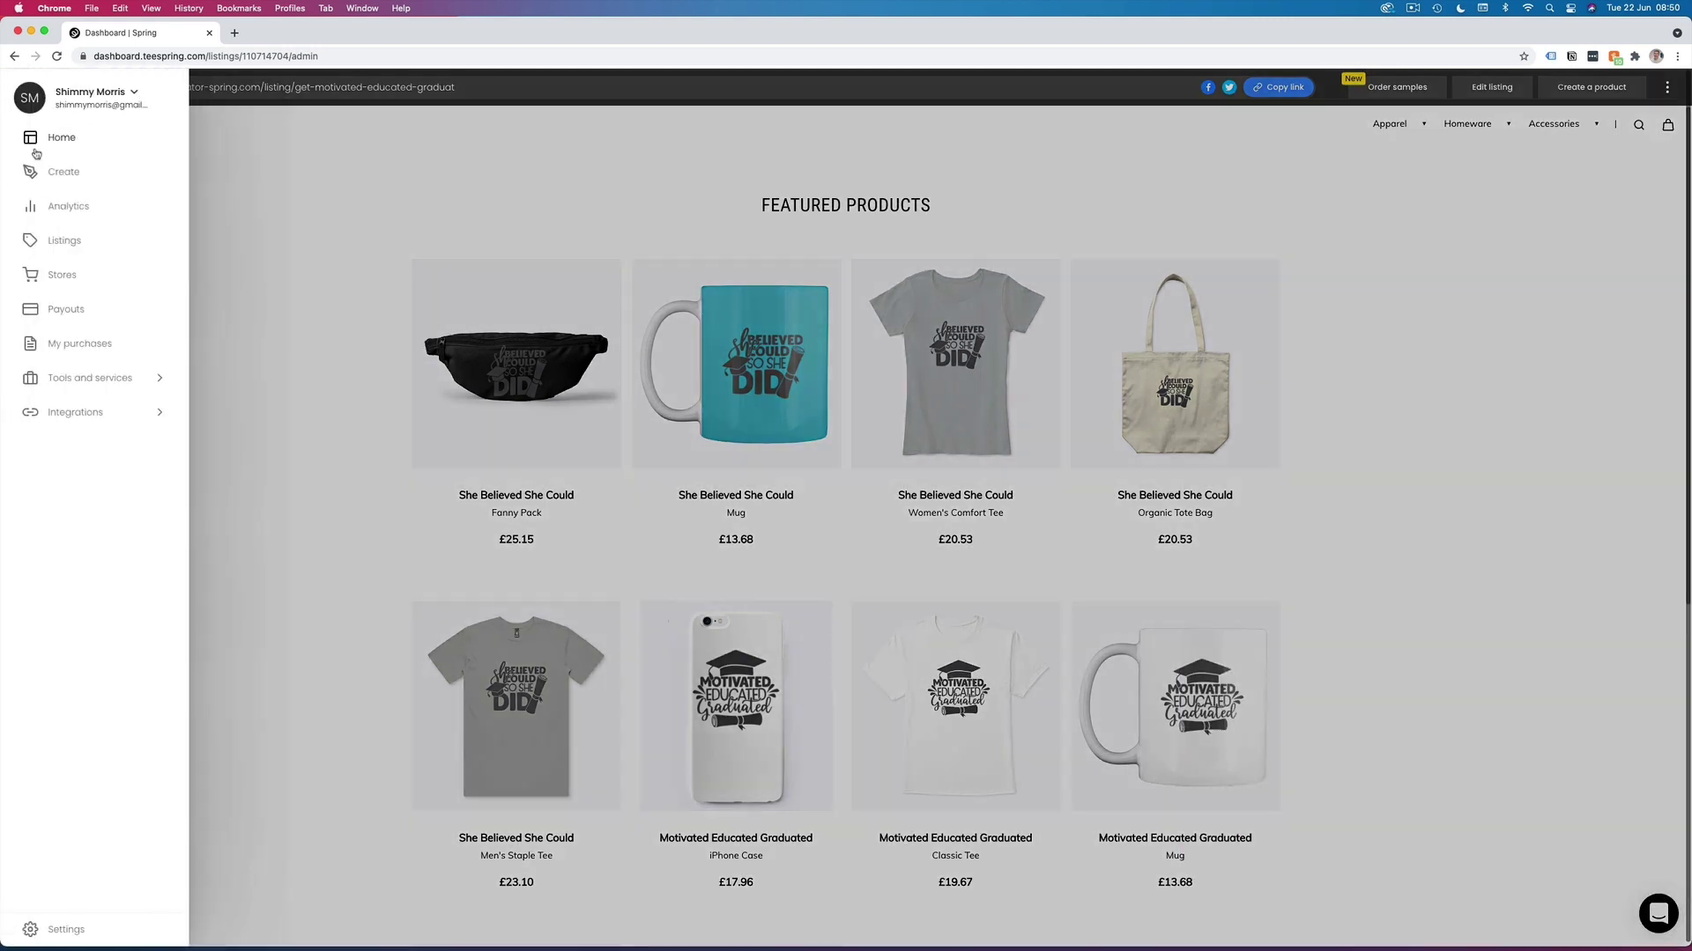
left_click(57, 270)
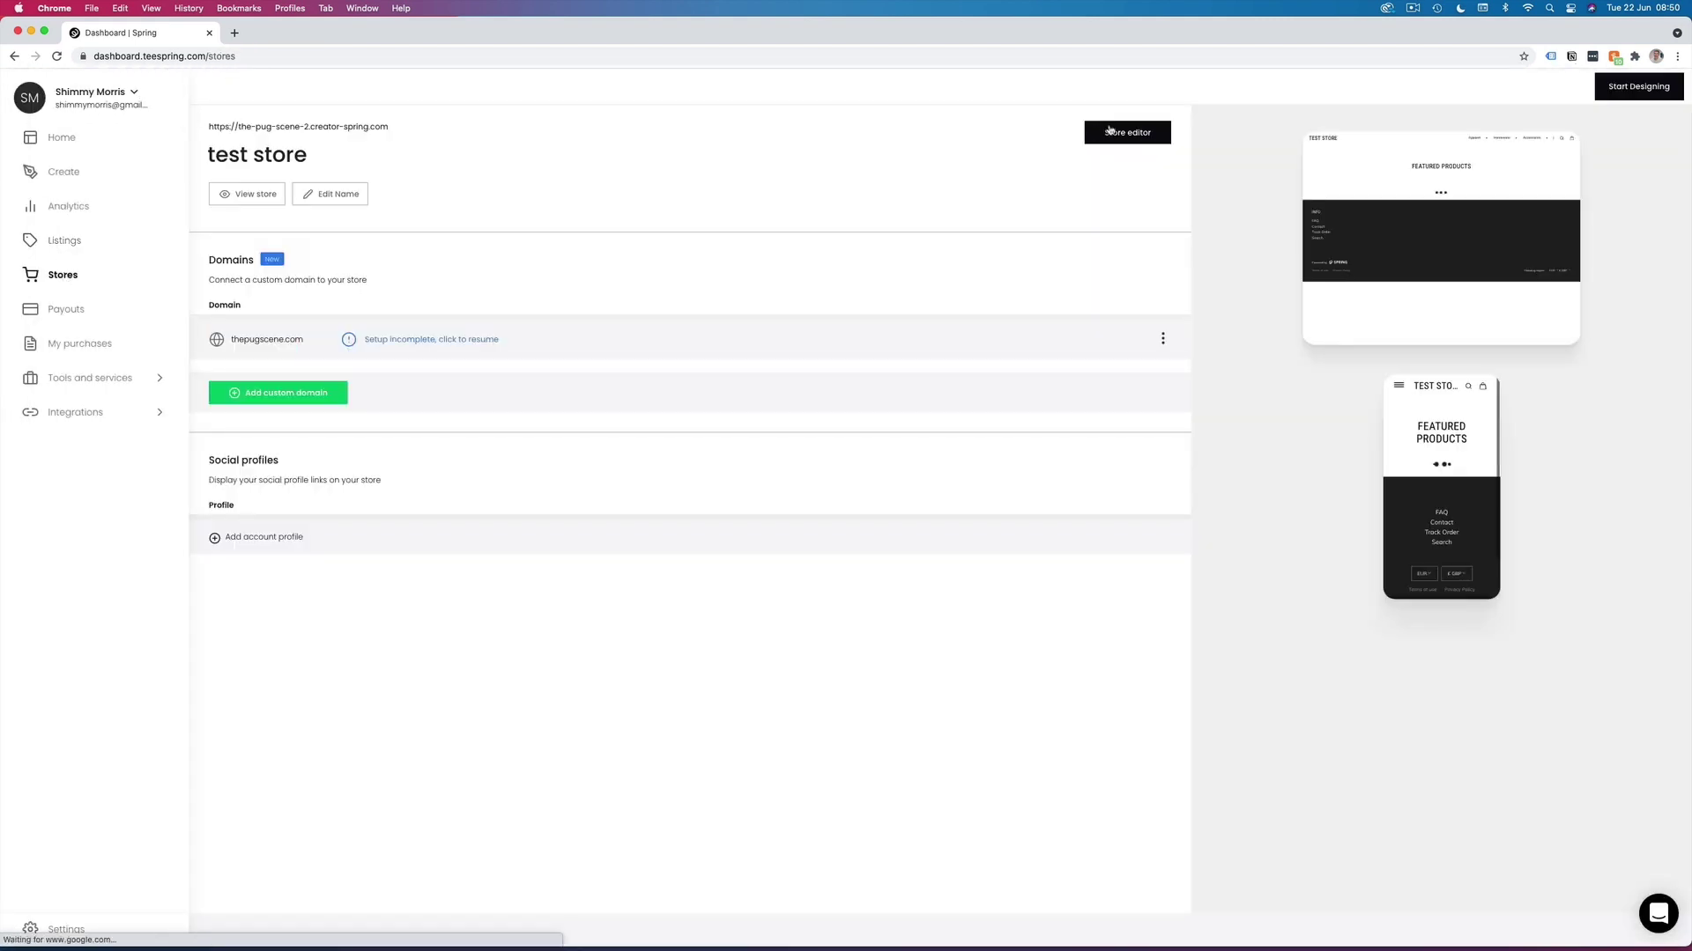
left_click(1108, 132)
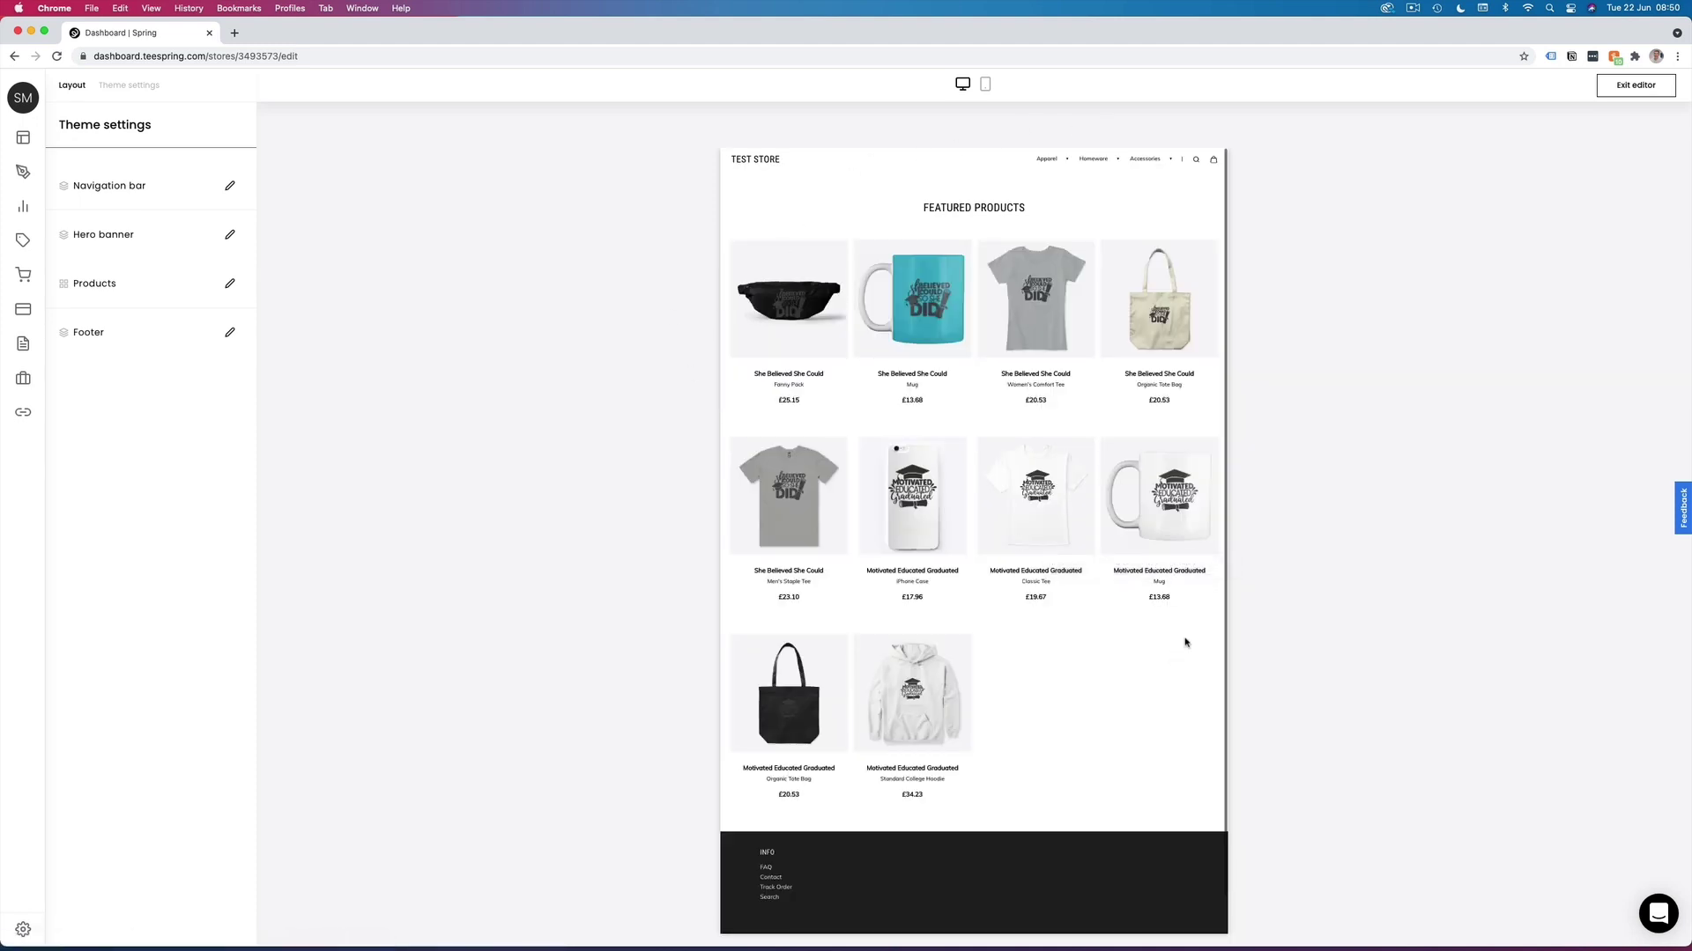
left_click(227, 186)
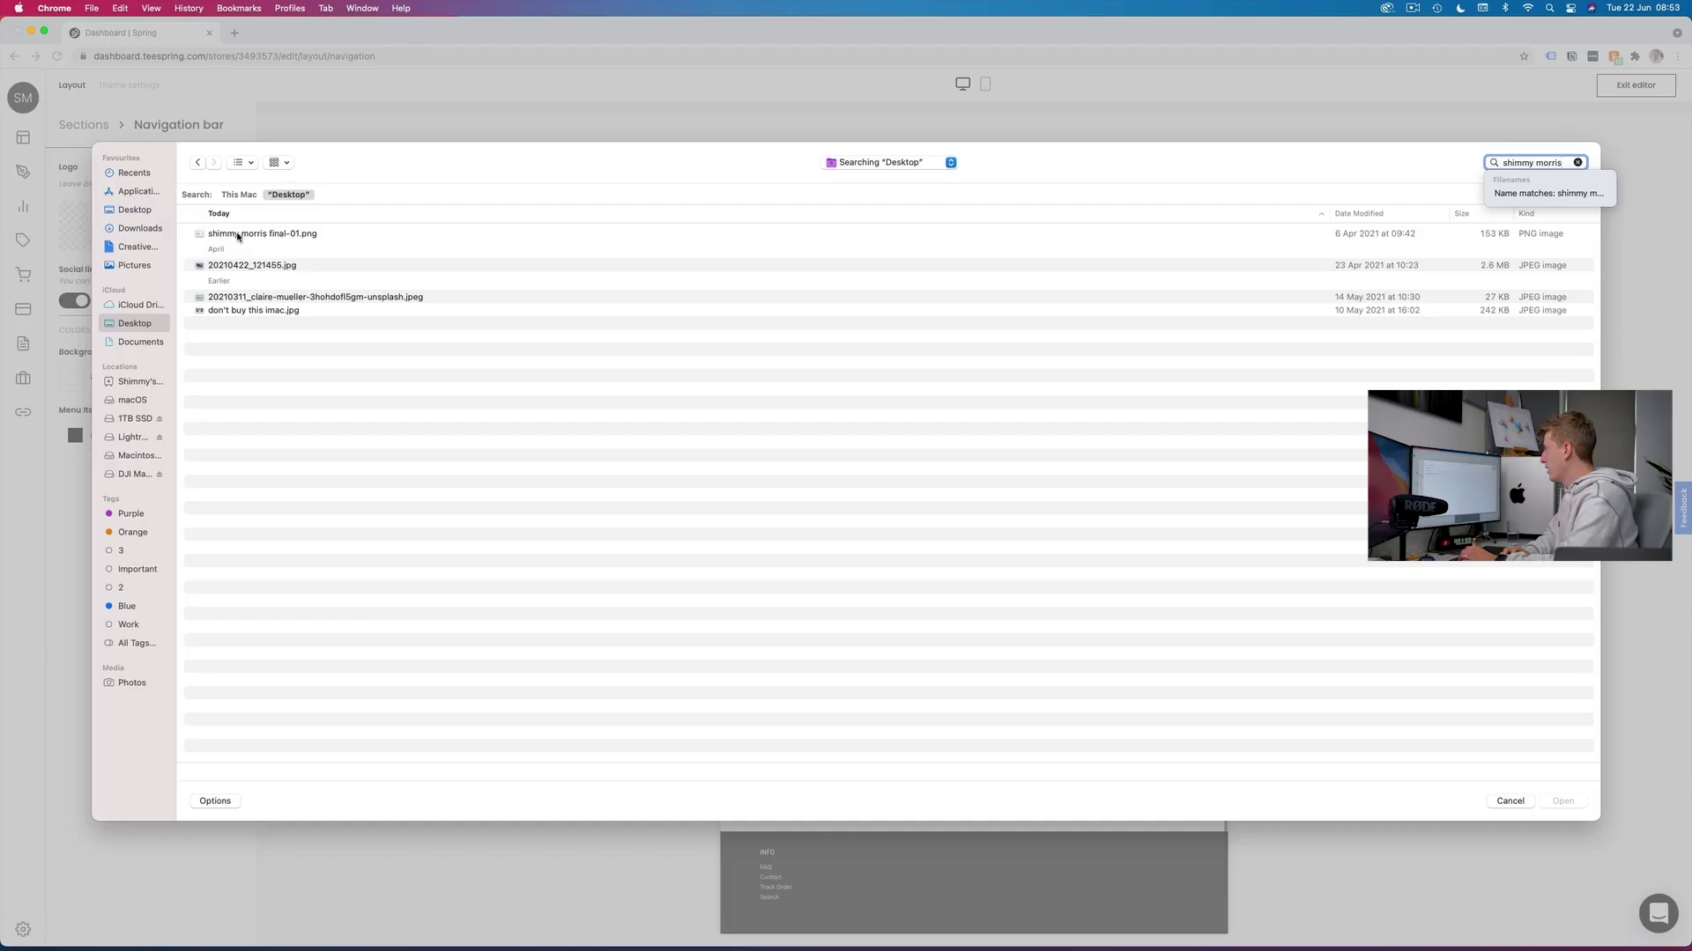
- Upload a navigation bar logo and adjust the bar's background colour, ending at #ffffff
left_click(230, 231)
double_click(230, 231)
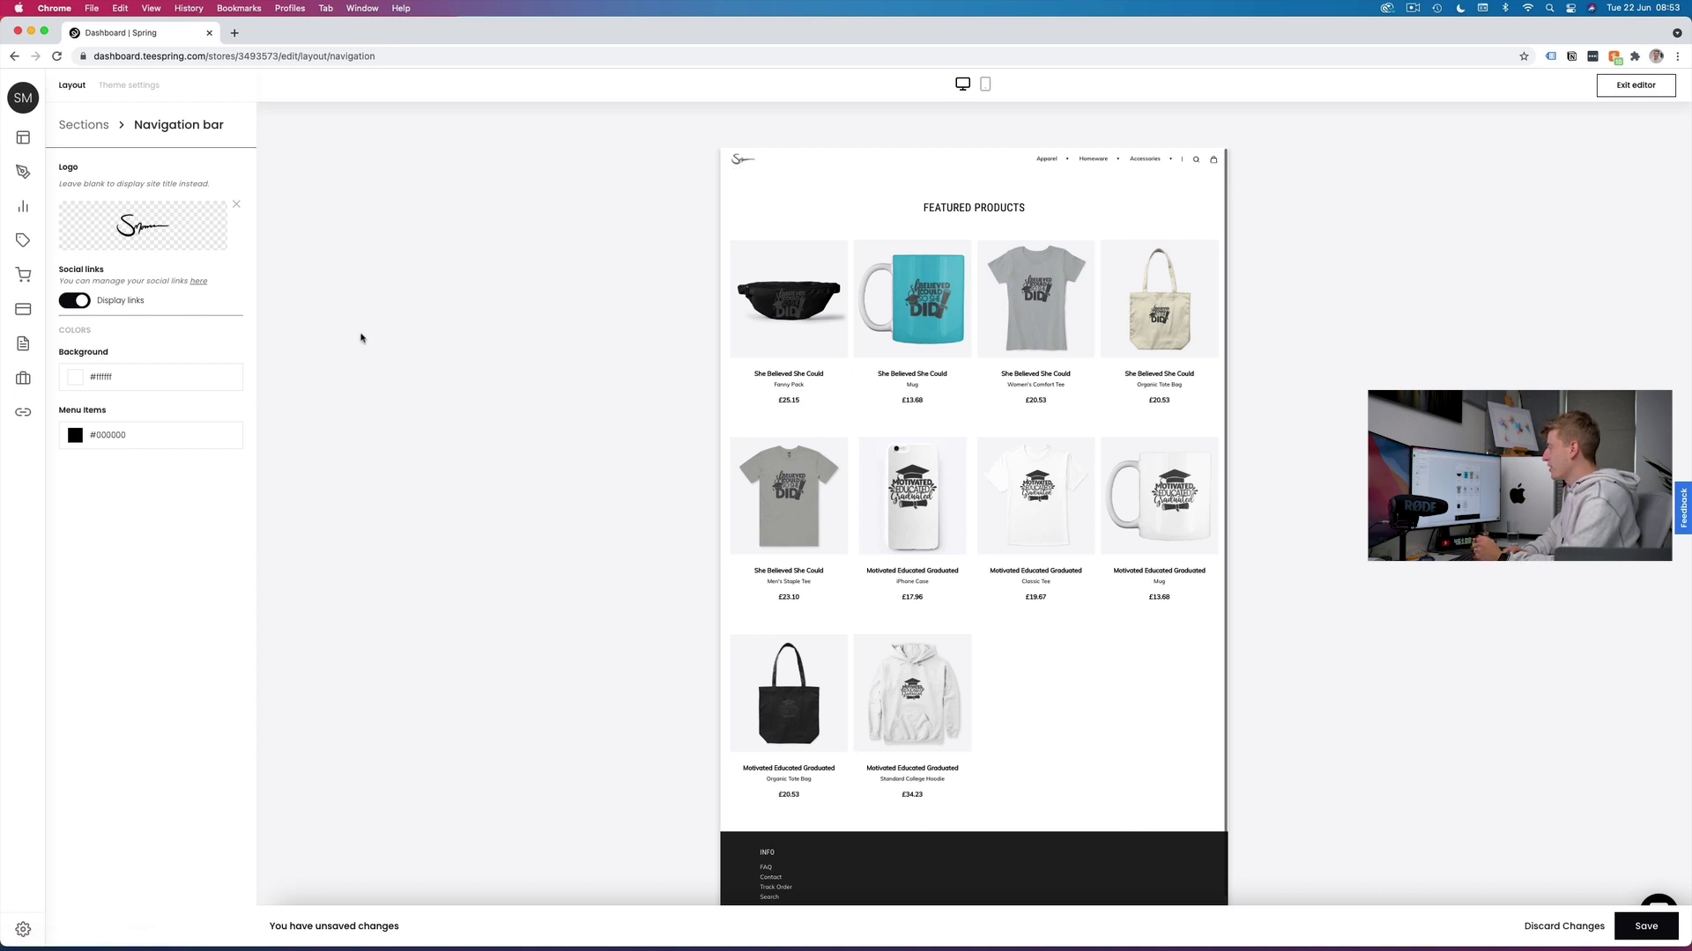
left_click(89, 377)
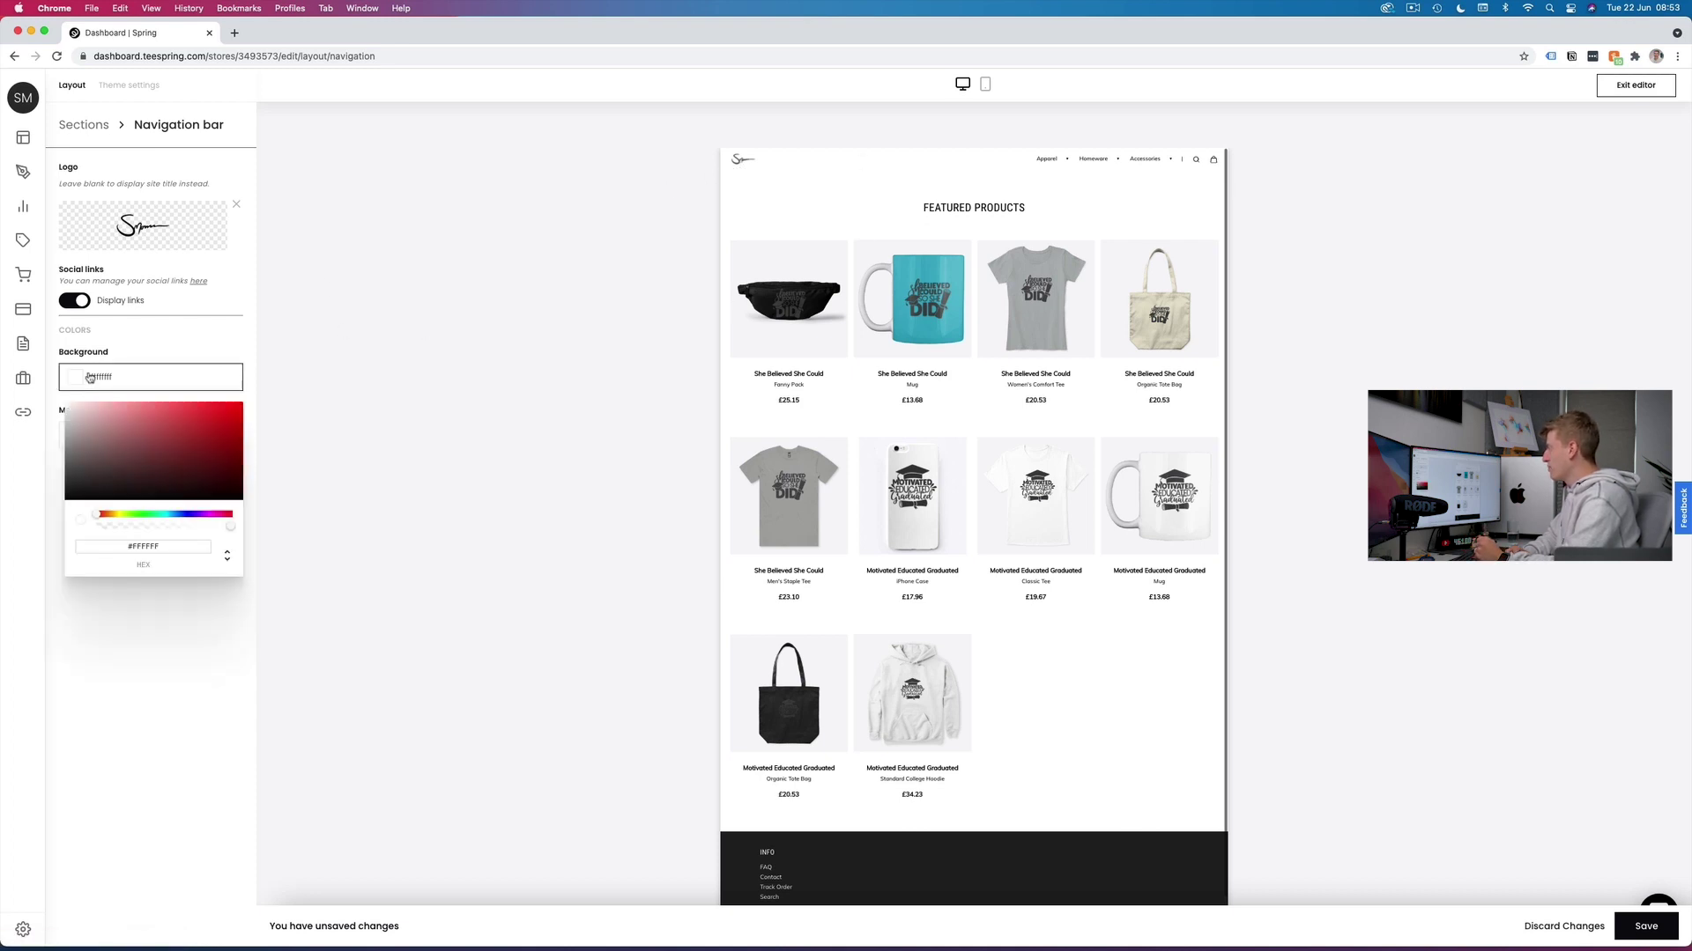
left_click_drag(126, 455, 44, 388)
mouse_move(101, 539)
left_click(208, 604)
- Set the menu item colour to near black #000000 and save the navigation bar
left_click(121, 443)
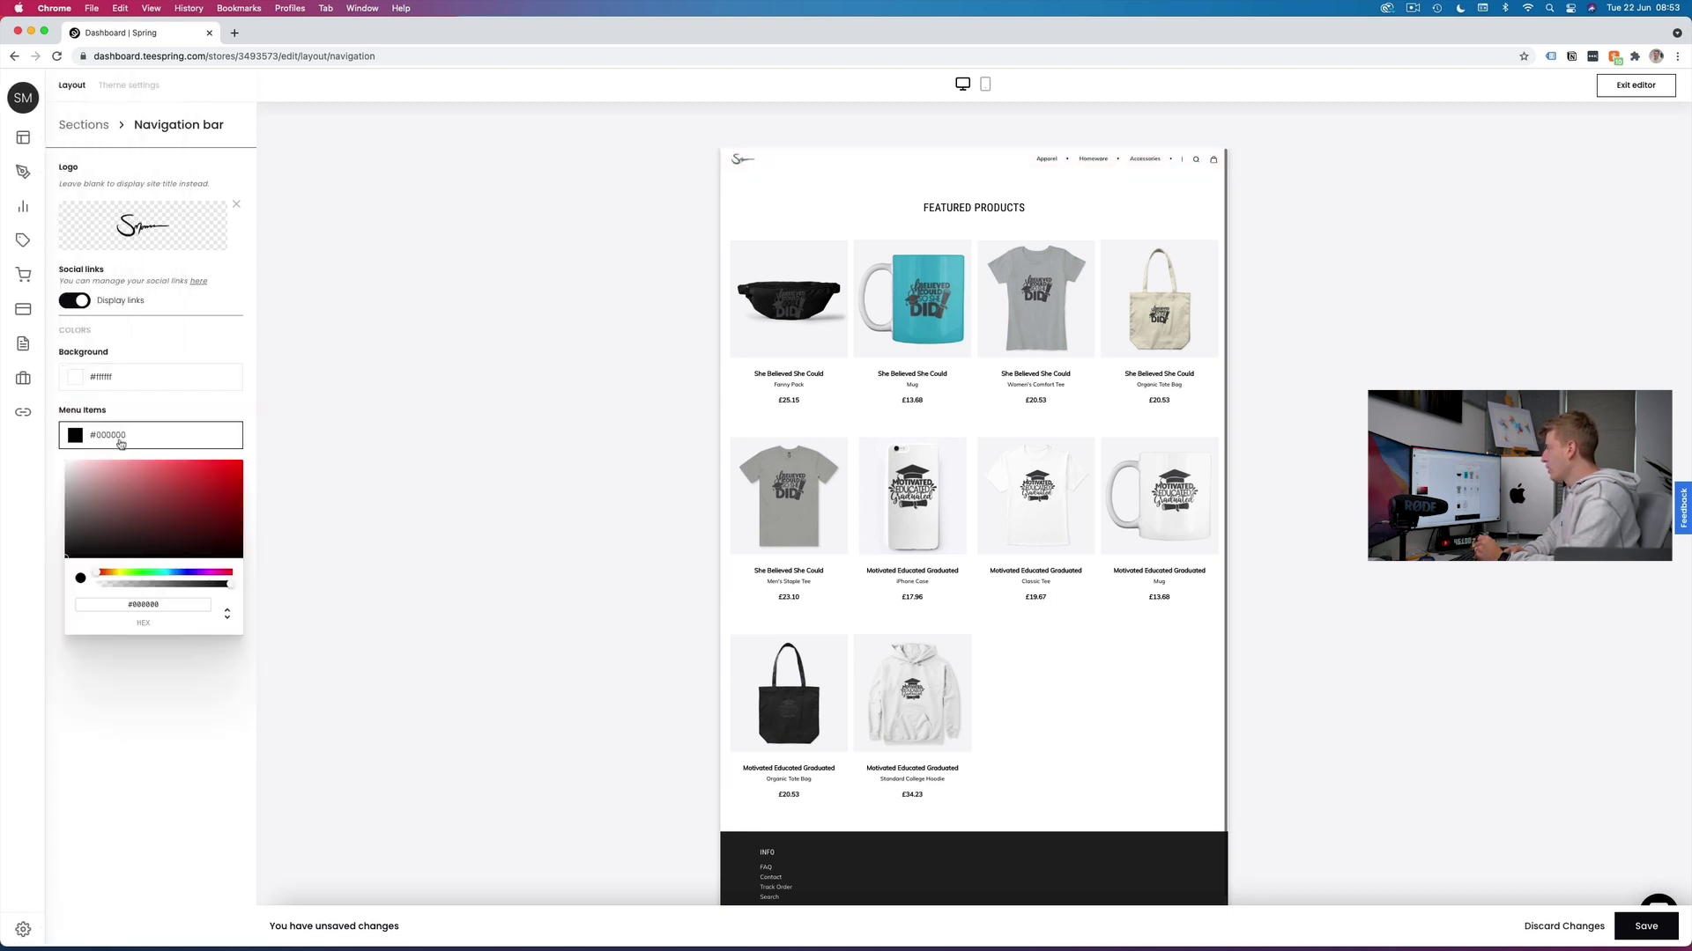
left_click_drag(124, 492, 269, 611)
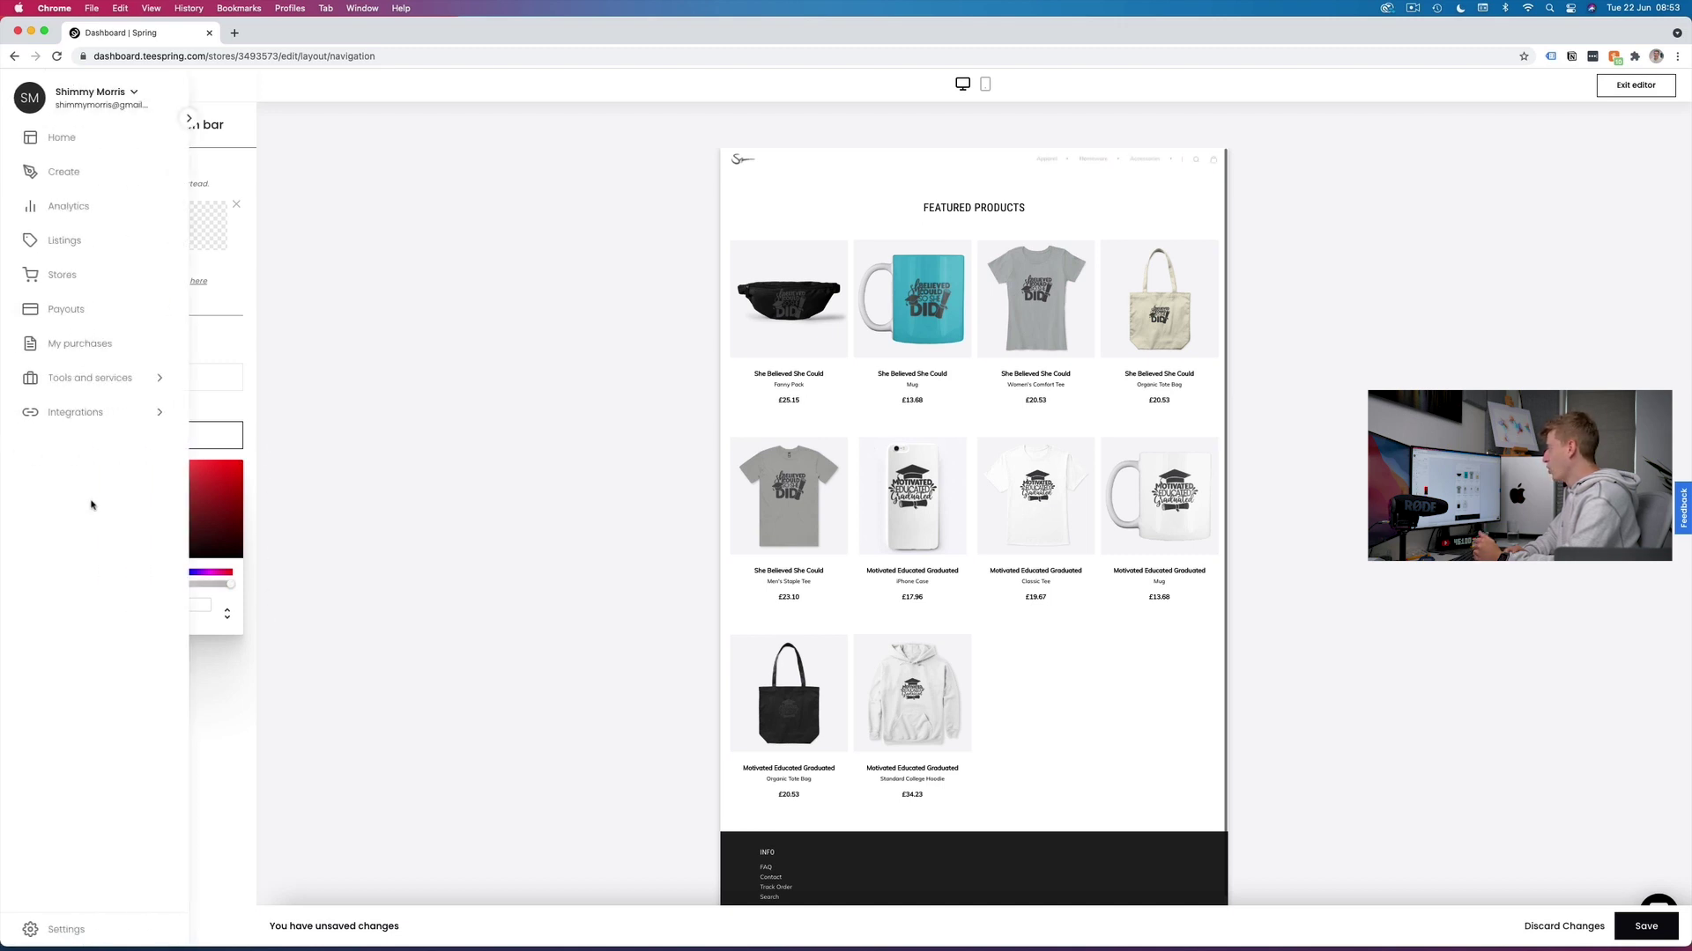
left_click_drag(179, 548, 66, 564)
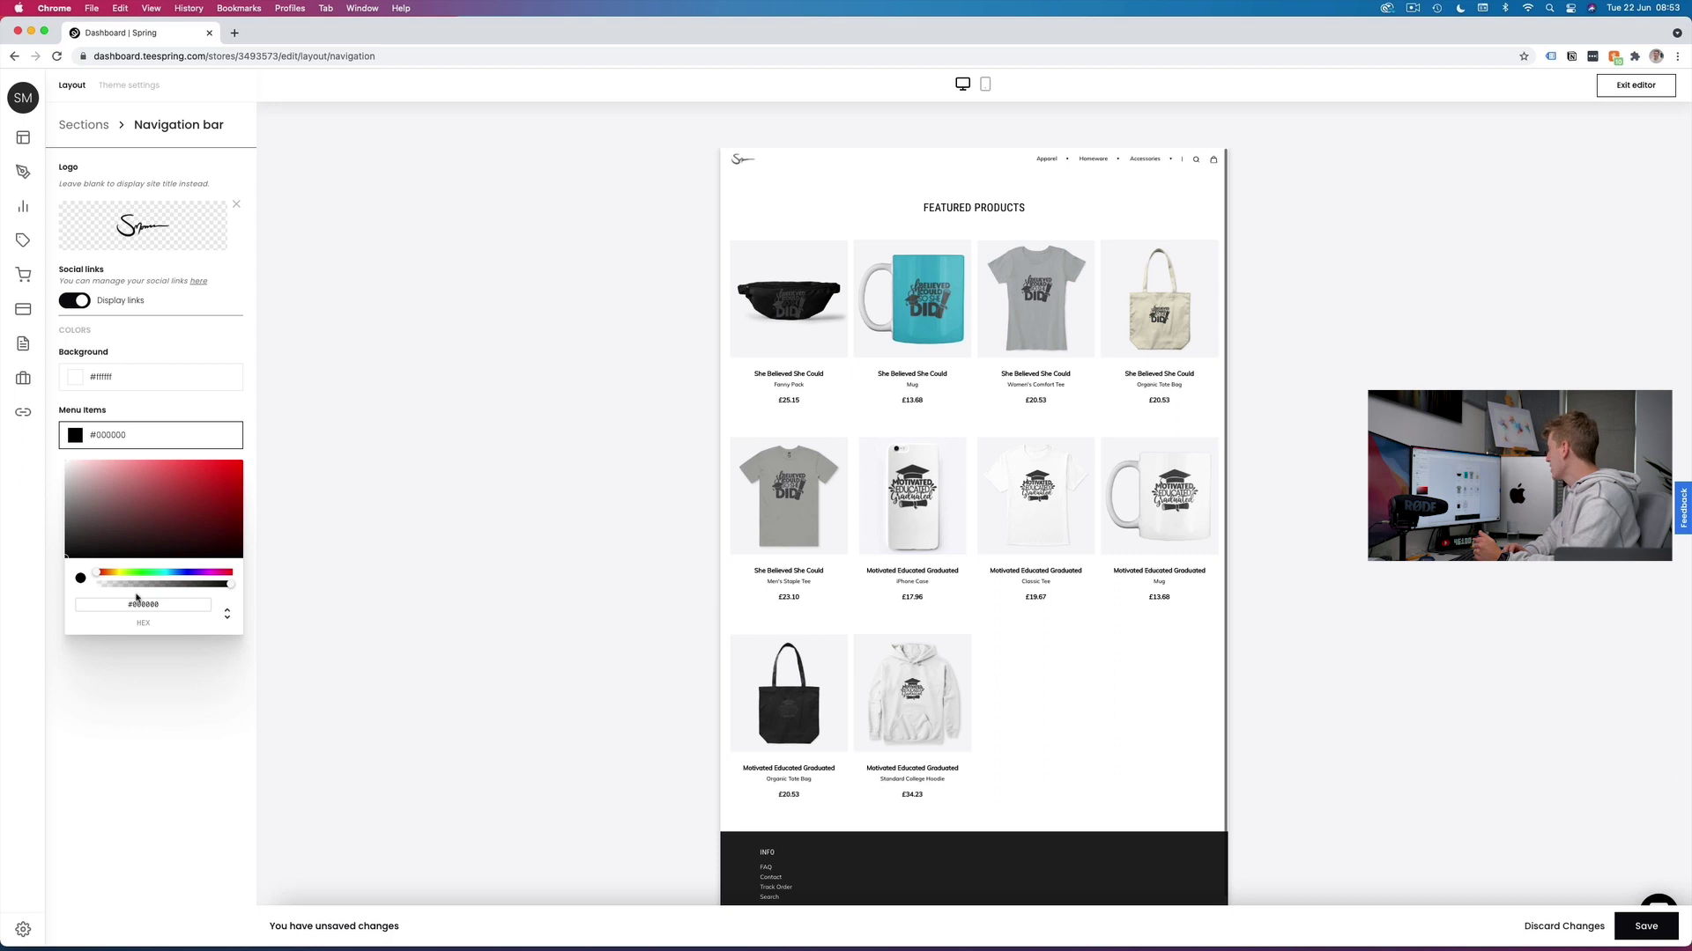
left_click(171, 679)
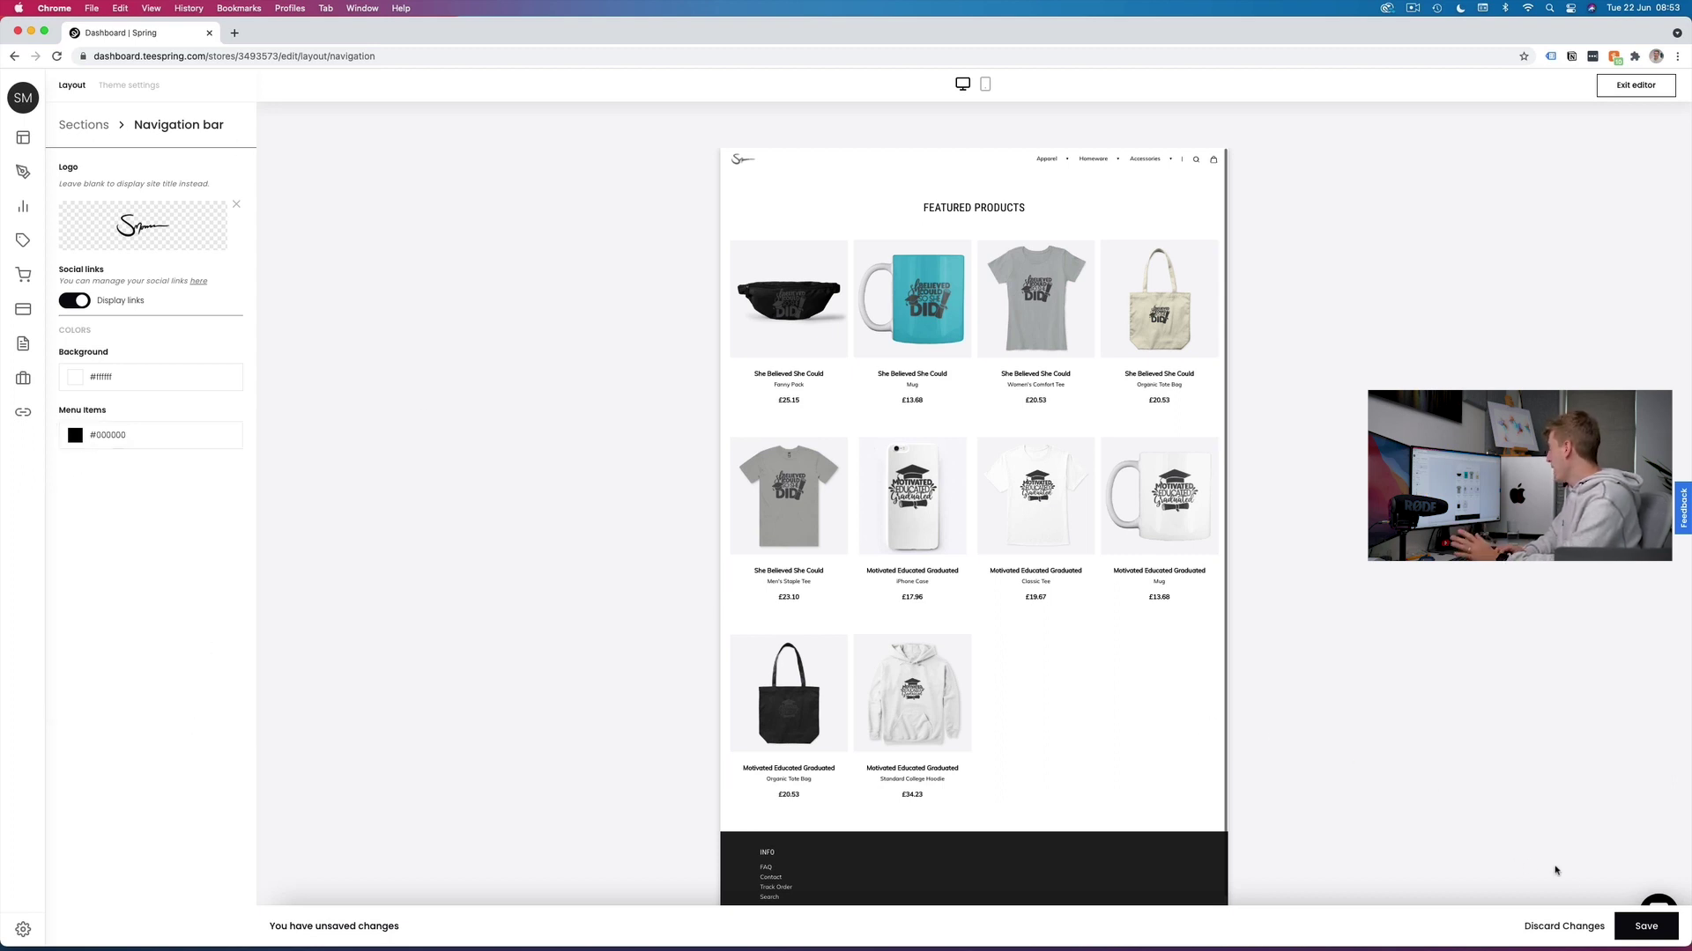
left_click(1632, 932)
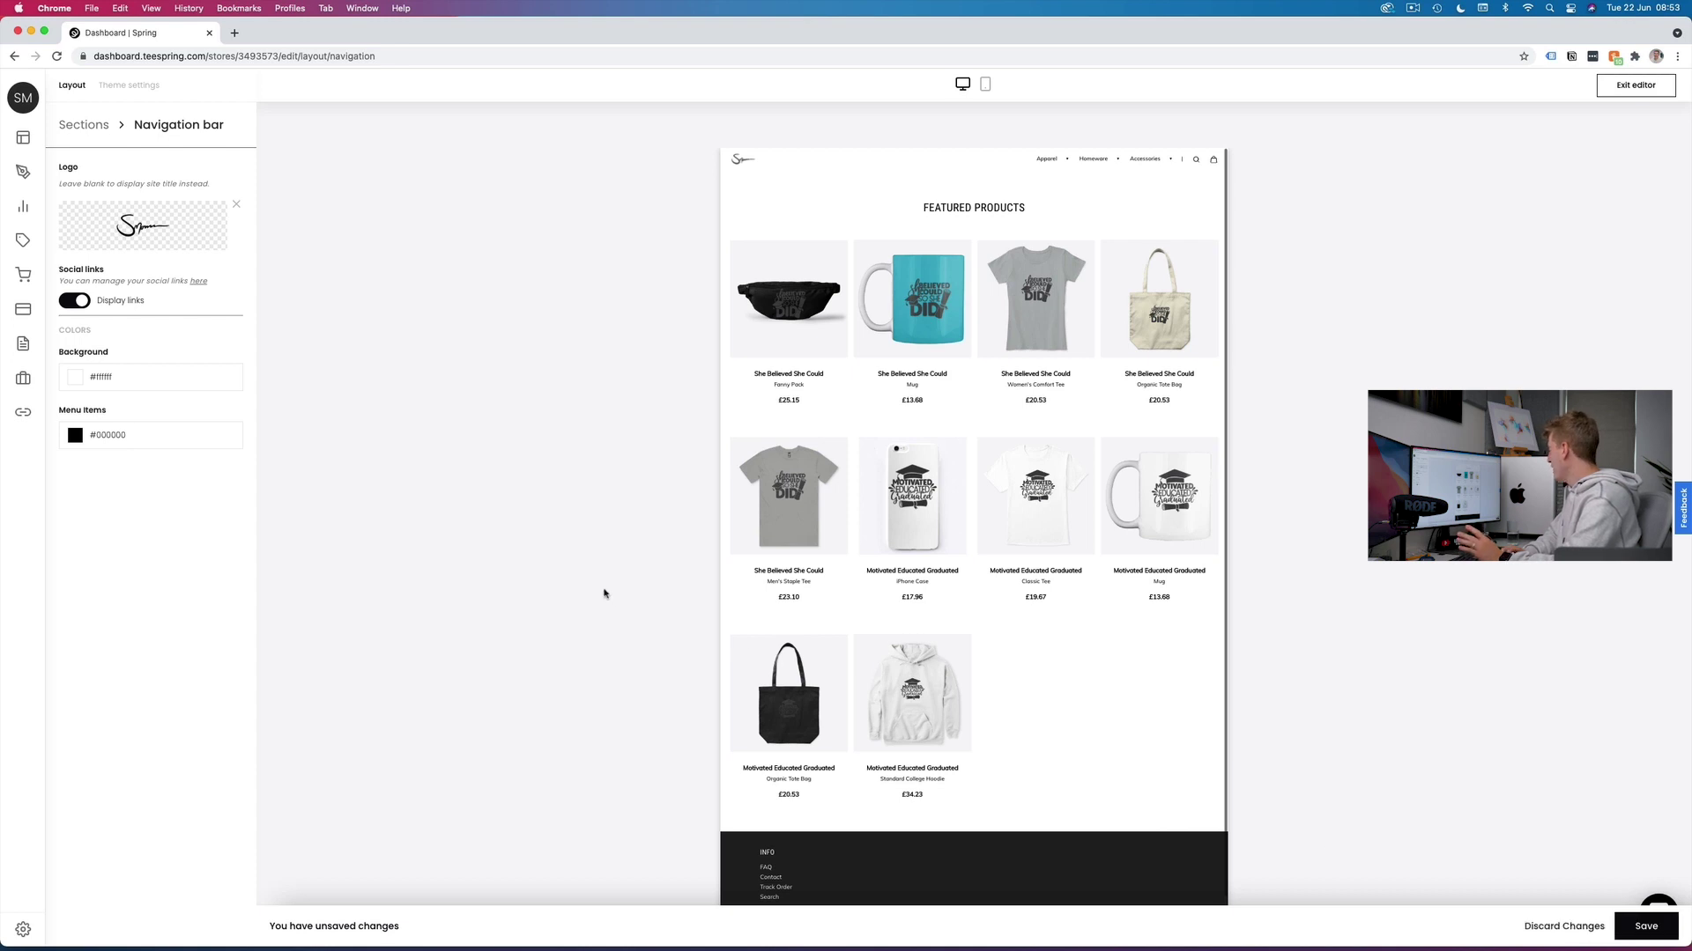
- Use the photo of a man working at a desk as the hero banner background
left_click(79, 125)
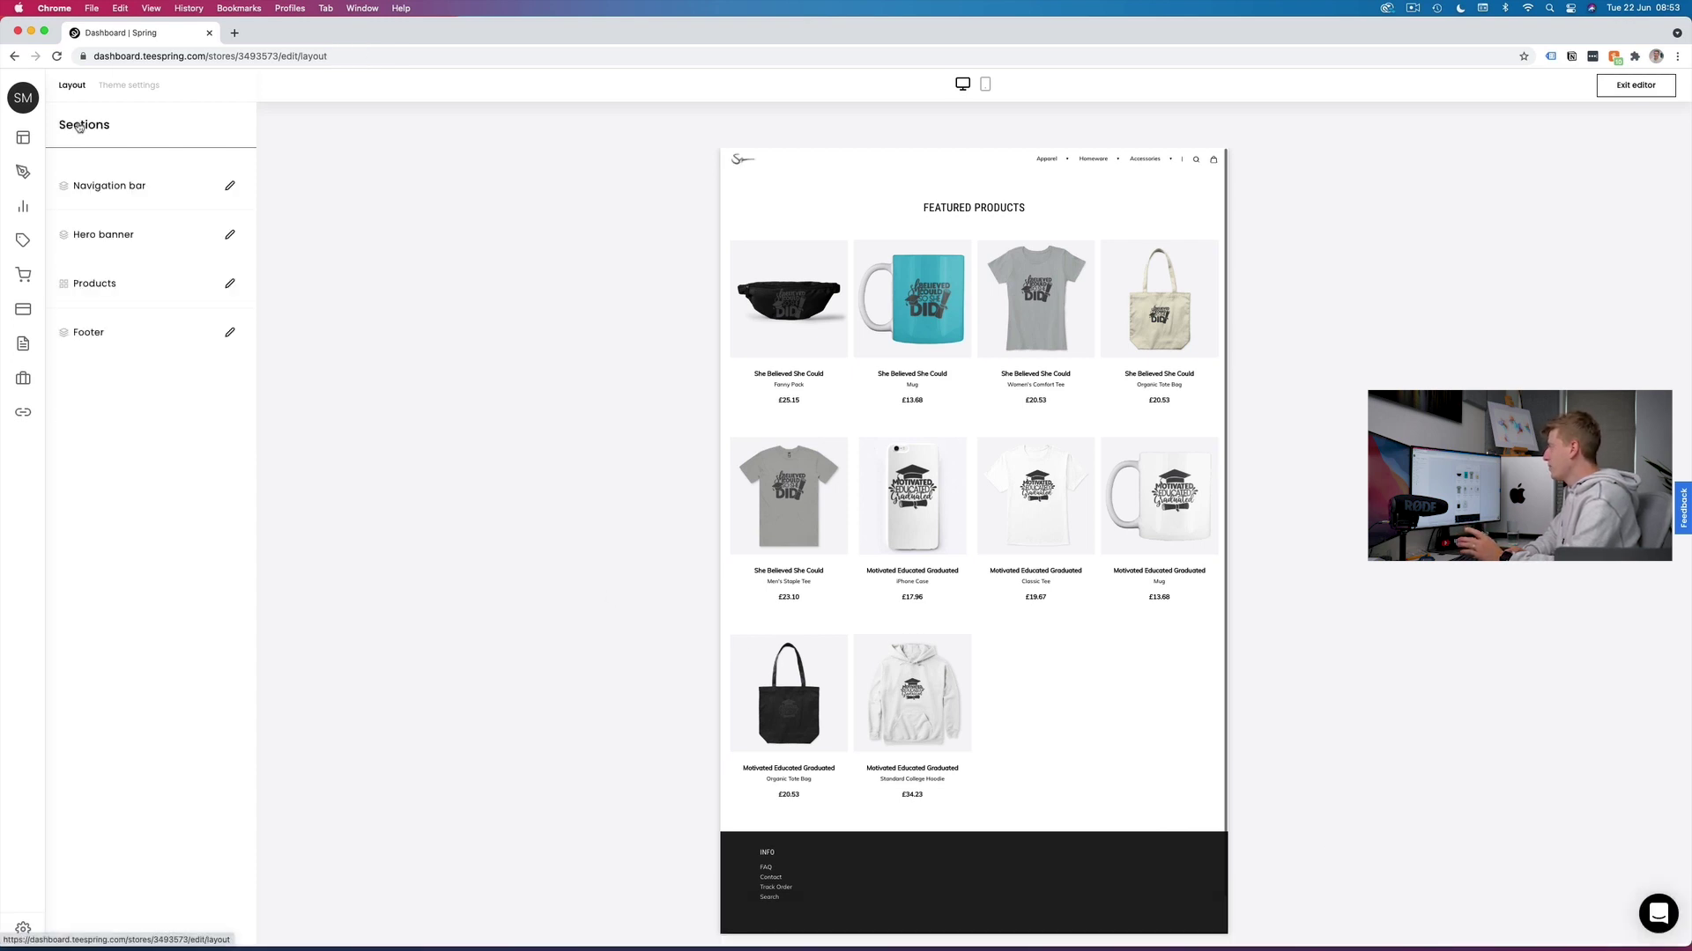
left_click(92, 232)
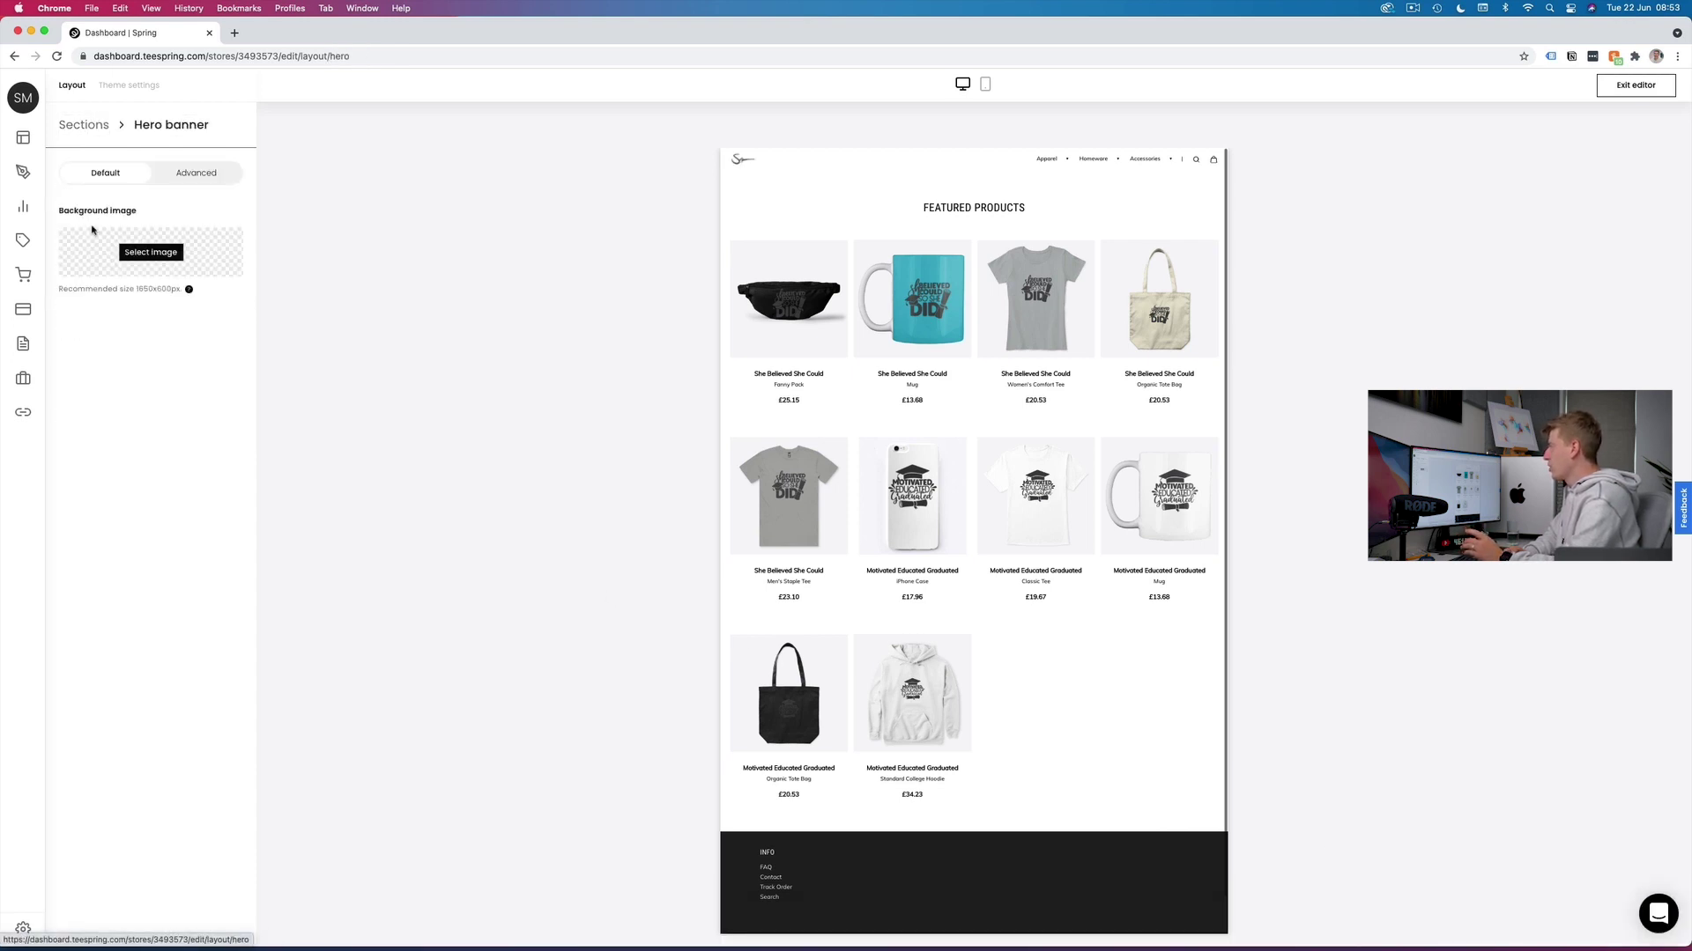
left_click(146, 253)
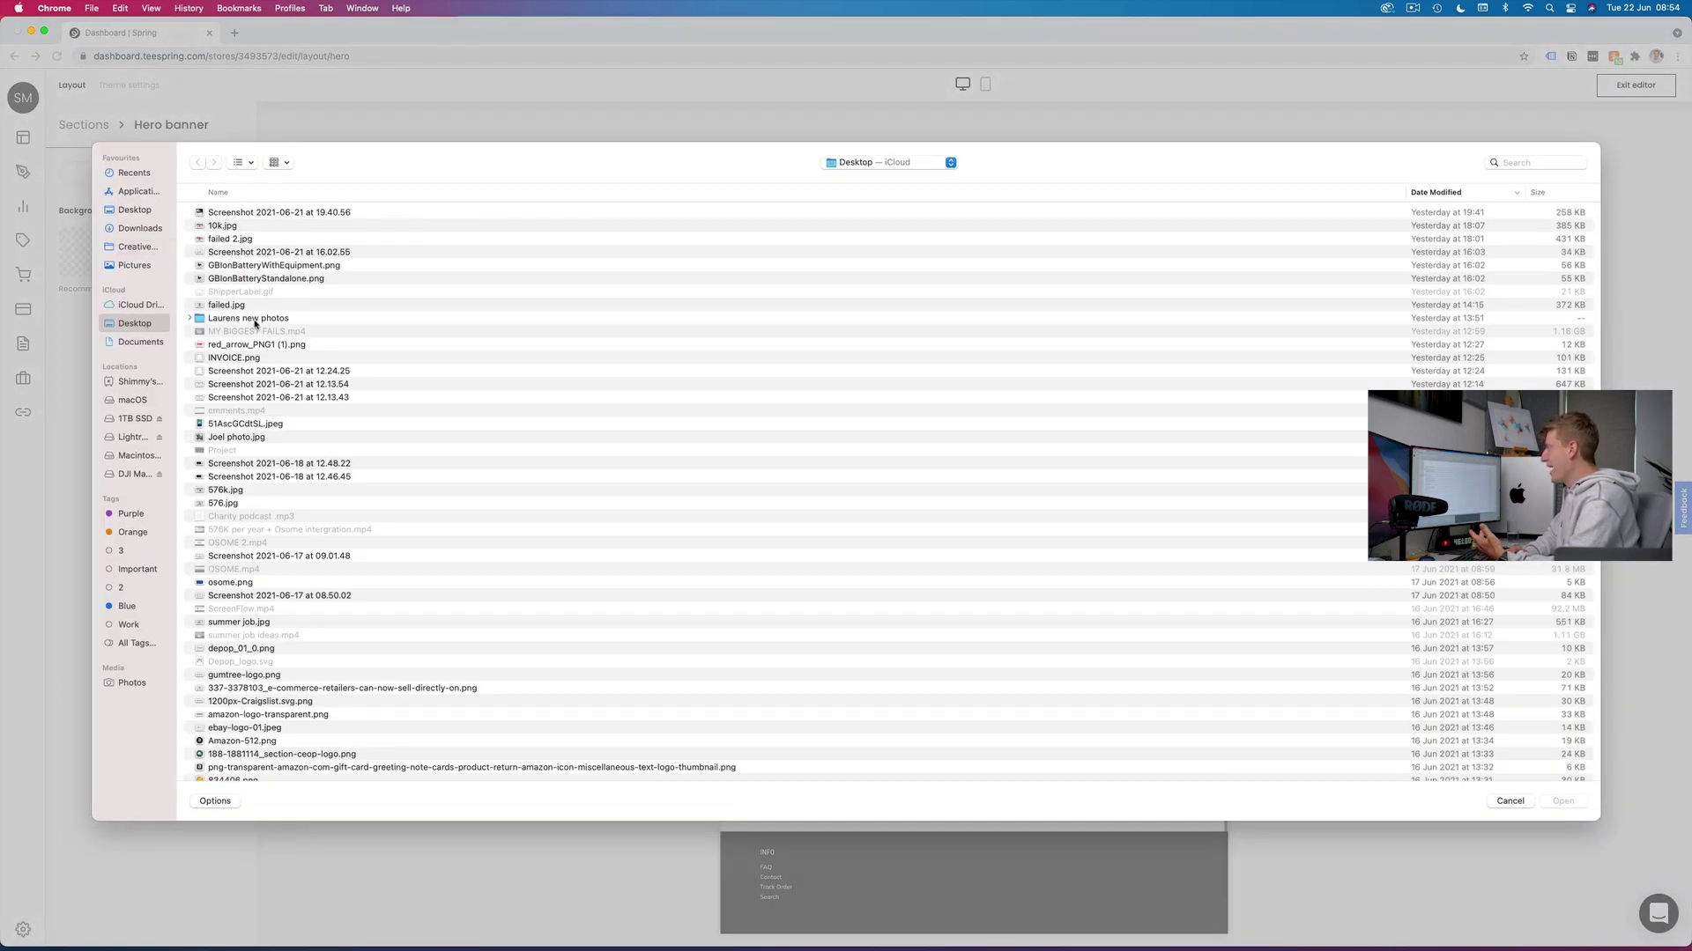
double_click(623, 358)
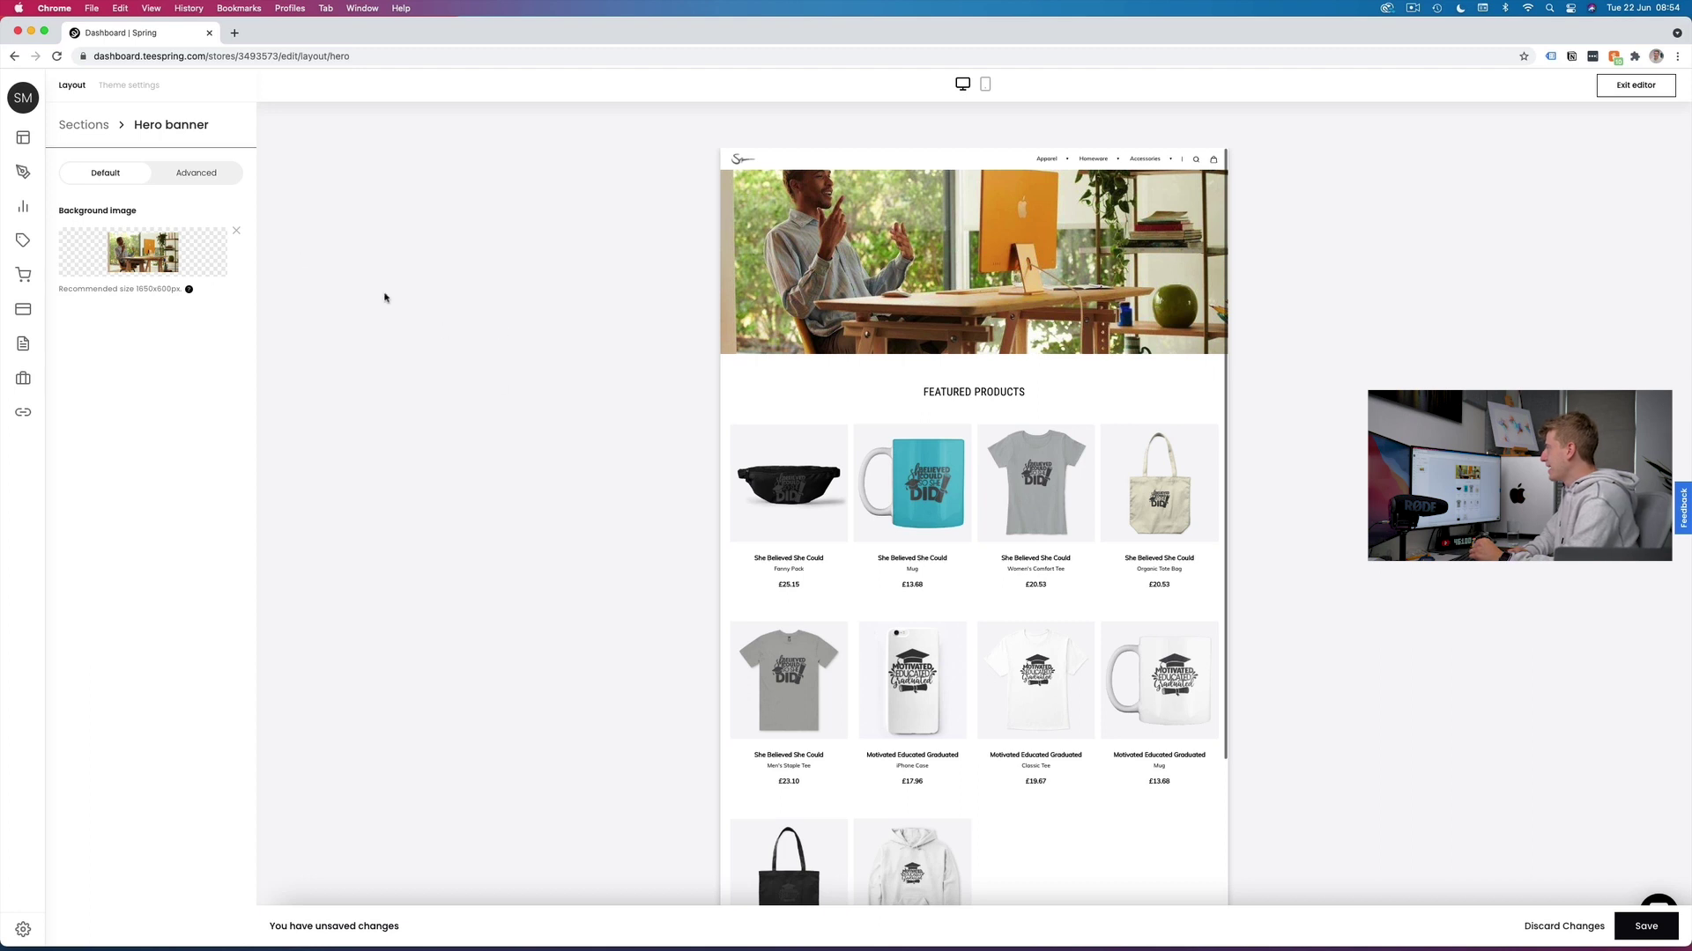
left_click(209, 175)
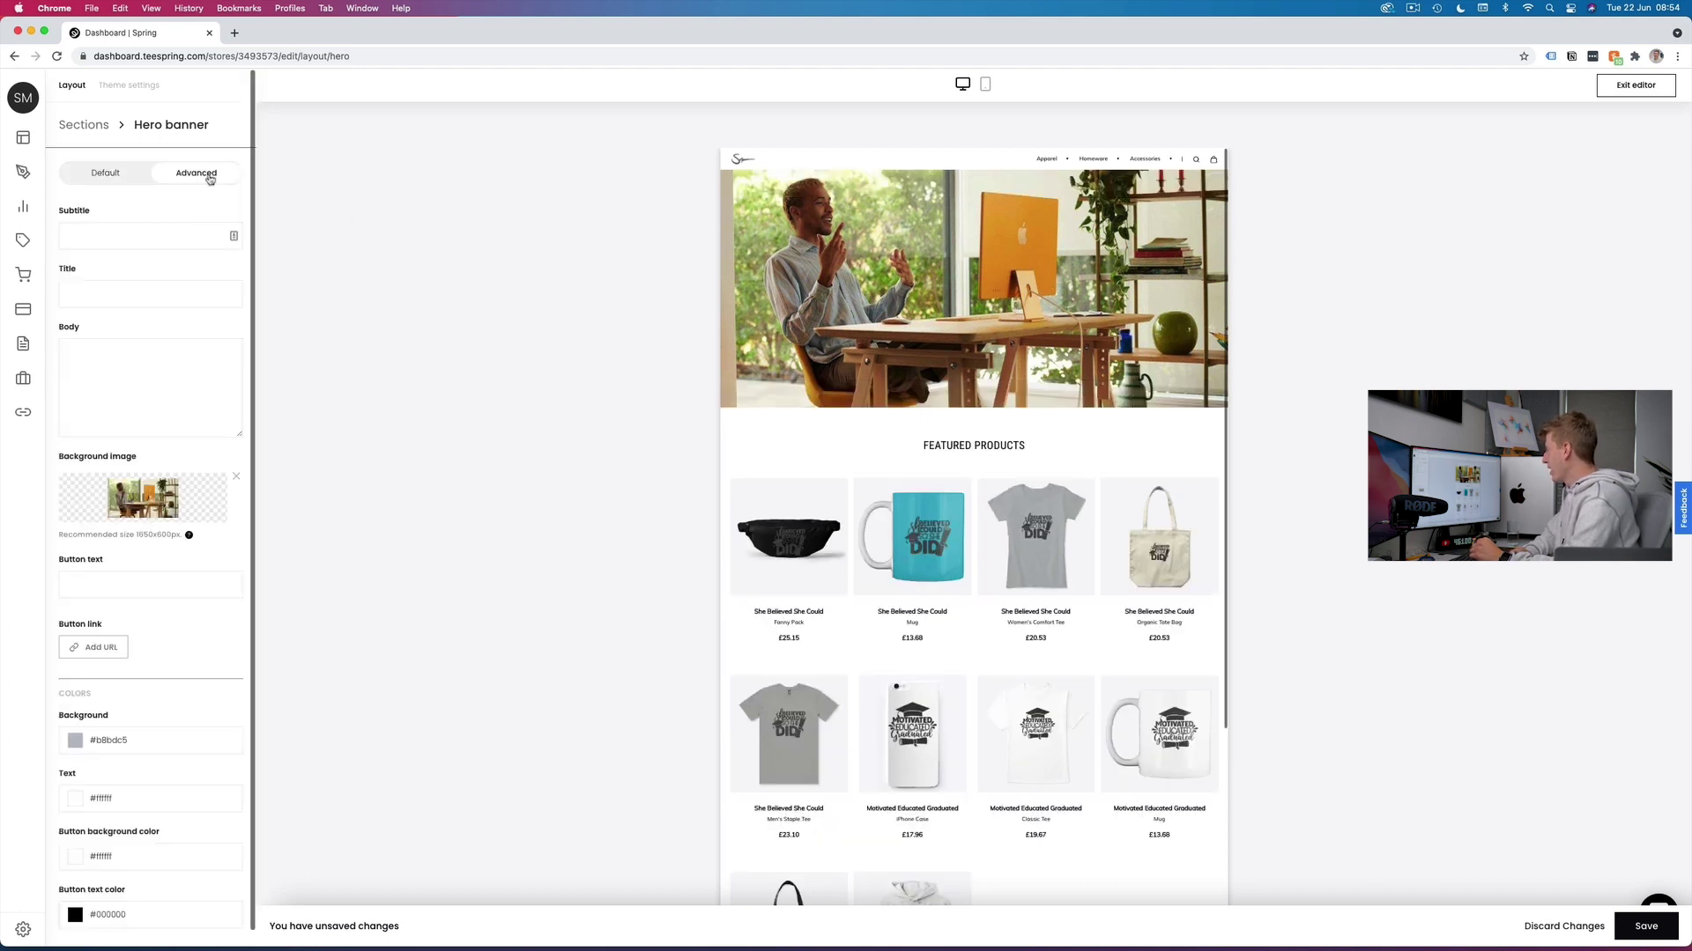
- Give the hero banner subtitle 'Order Now' and title 'Limited EDITION T-SHIRTS'
left_click(97, 235)
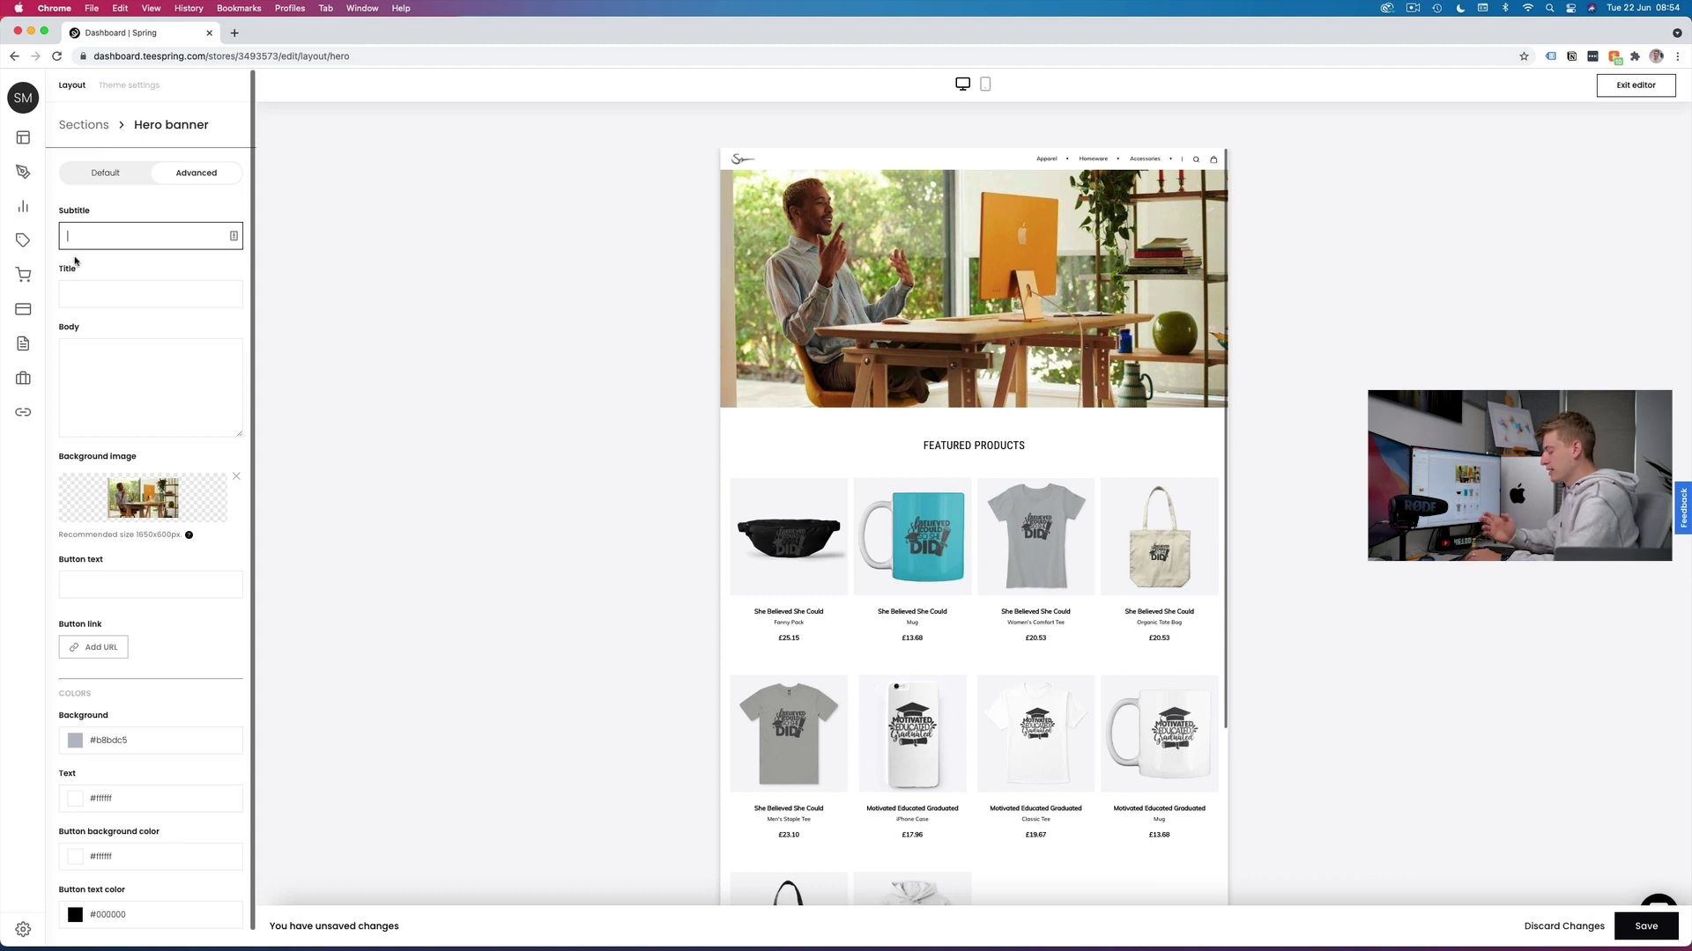
type("Order Now")
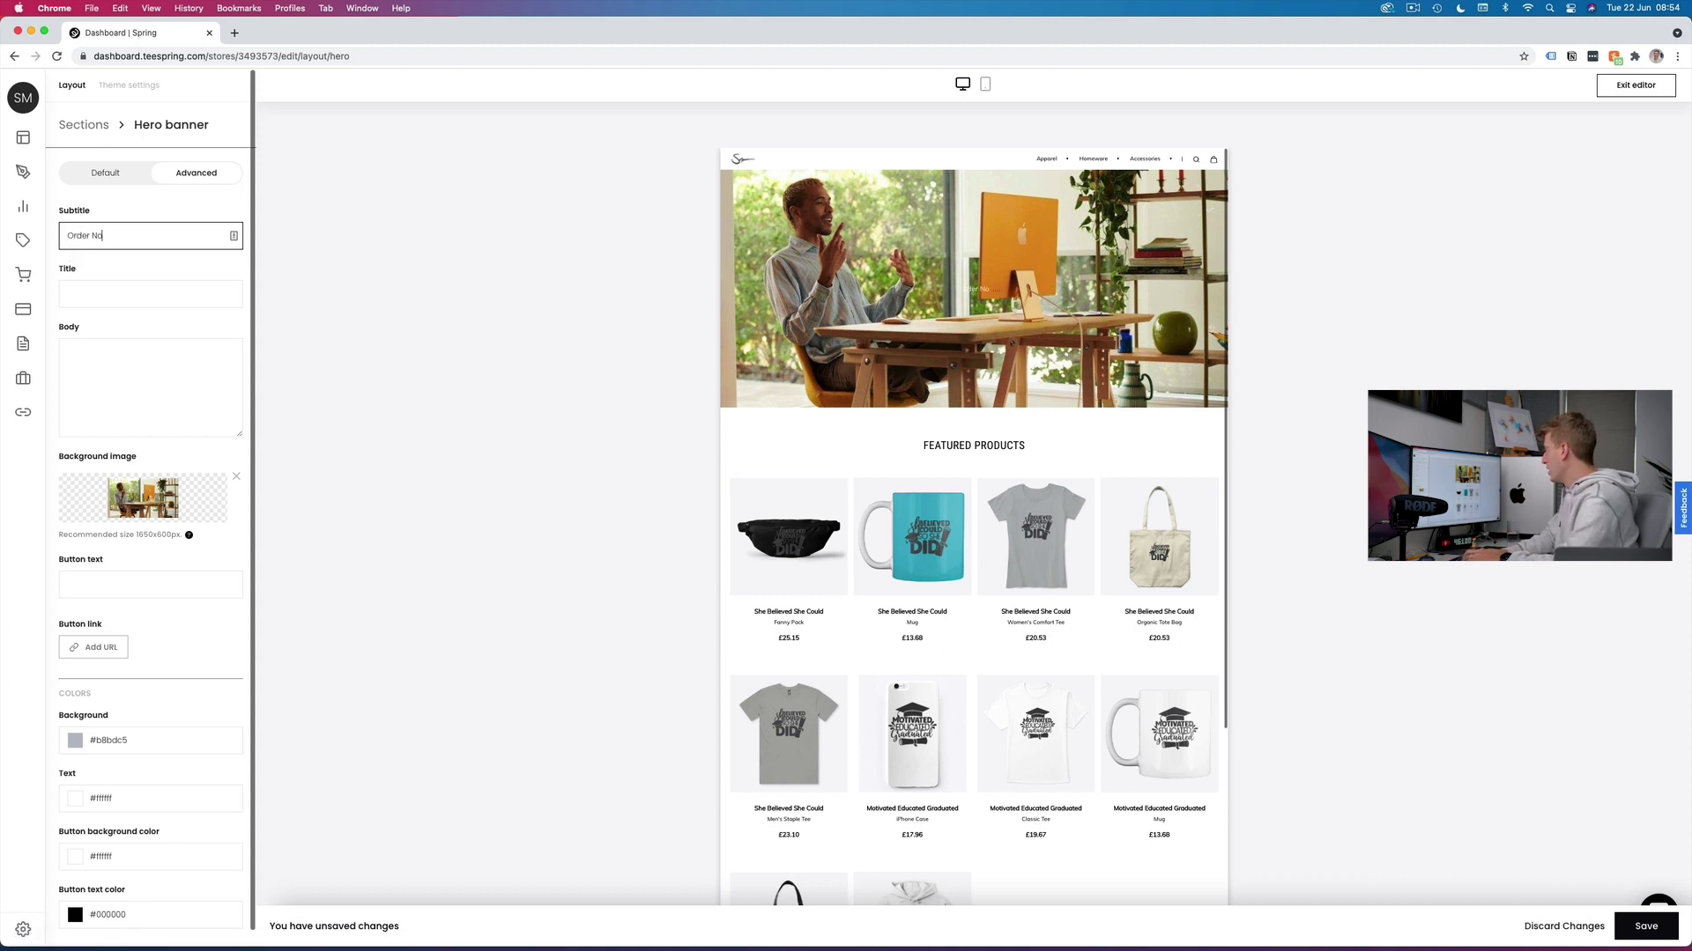
left_click(156, 288)
type("L")
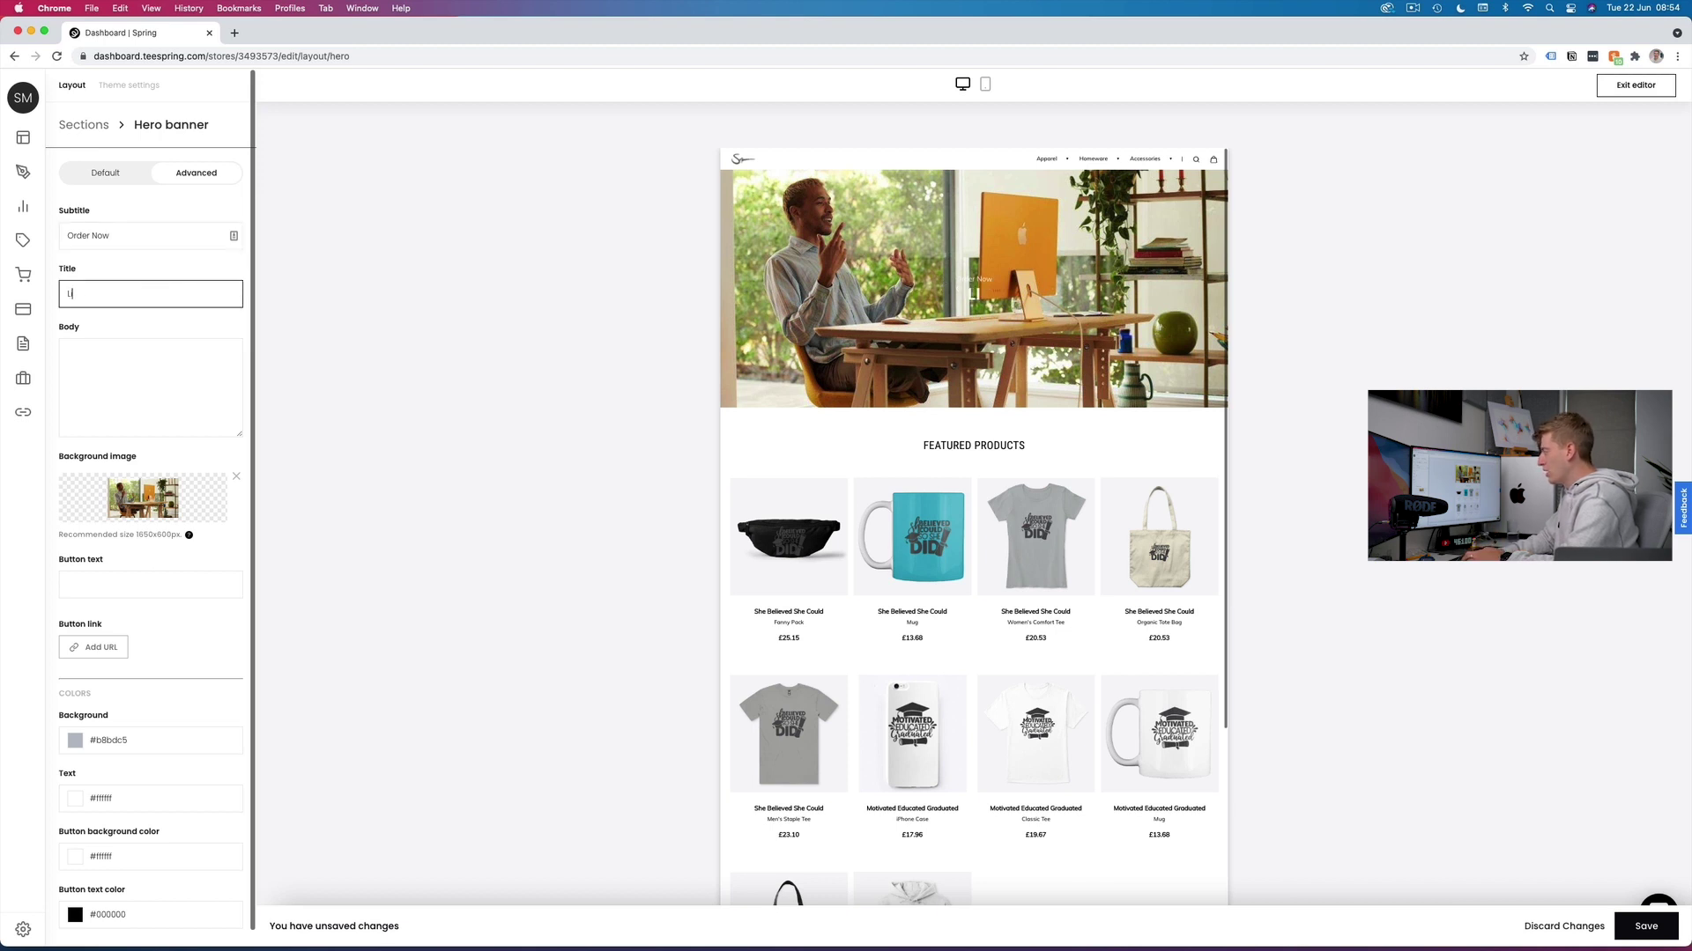
type("imited EDITION T")
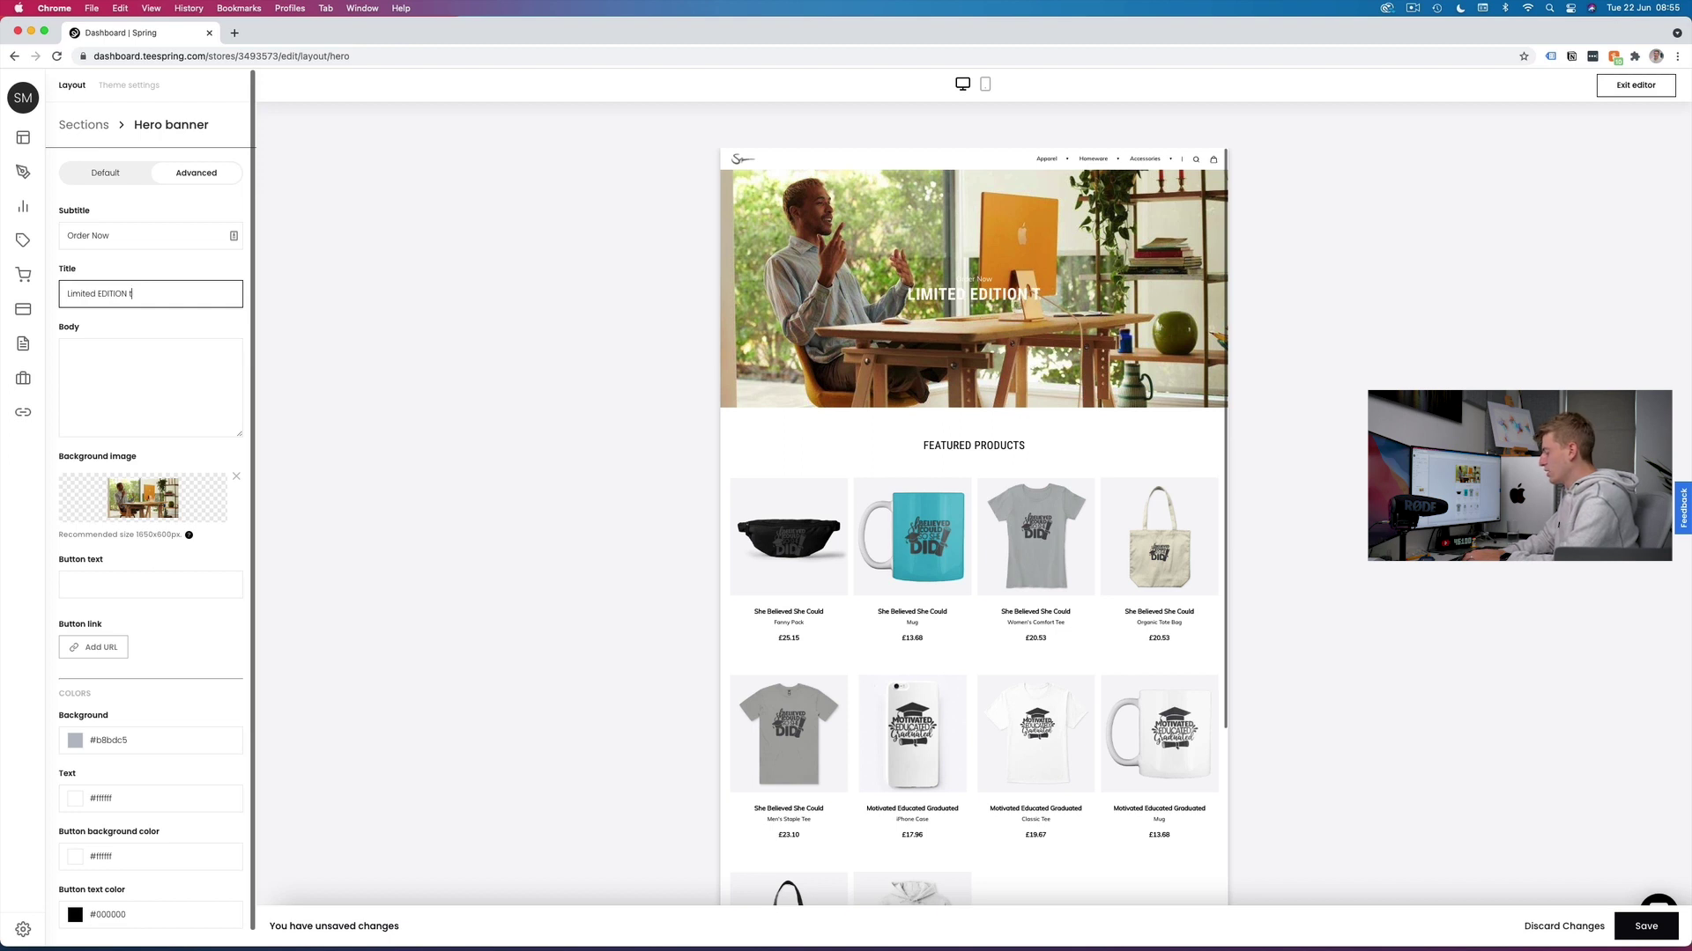
type("-SHIRTS")
- Set the banner body to 'Custom Made T-shirts For You' and the button to 'SHOP NOW'
left_click(99, 351)
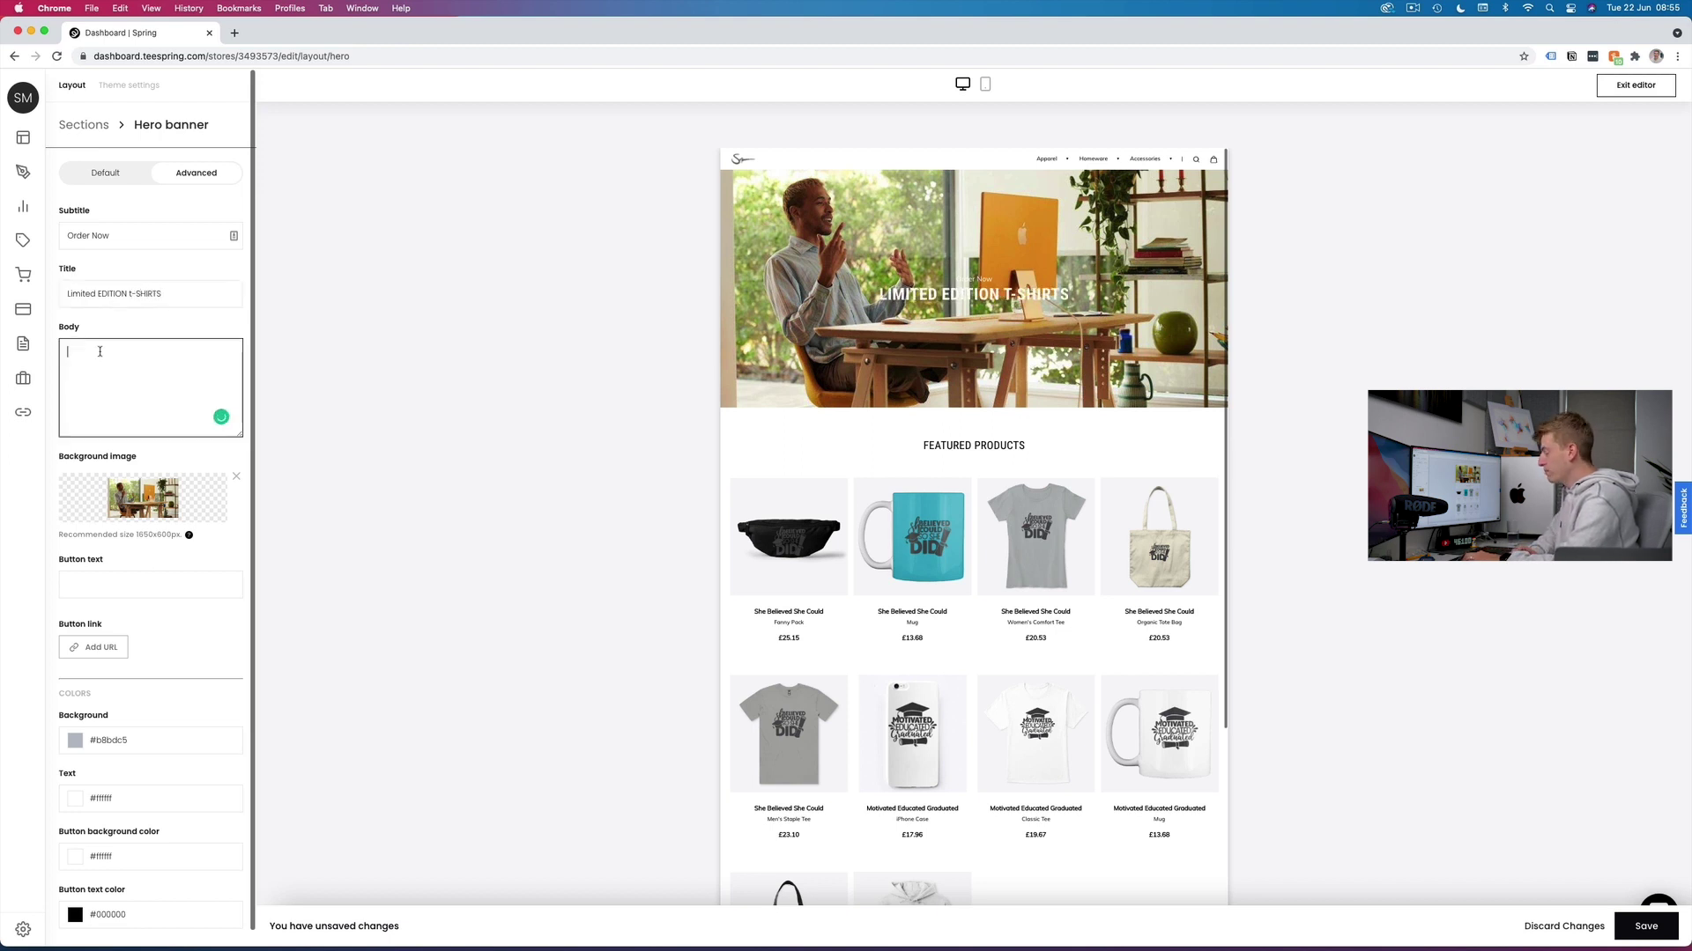
type("Custom M")
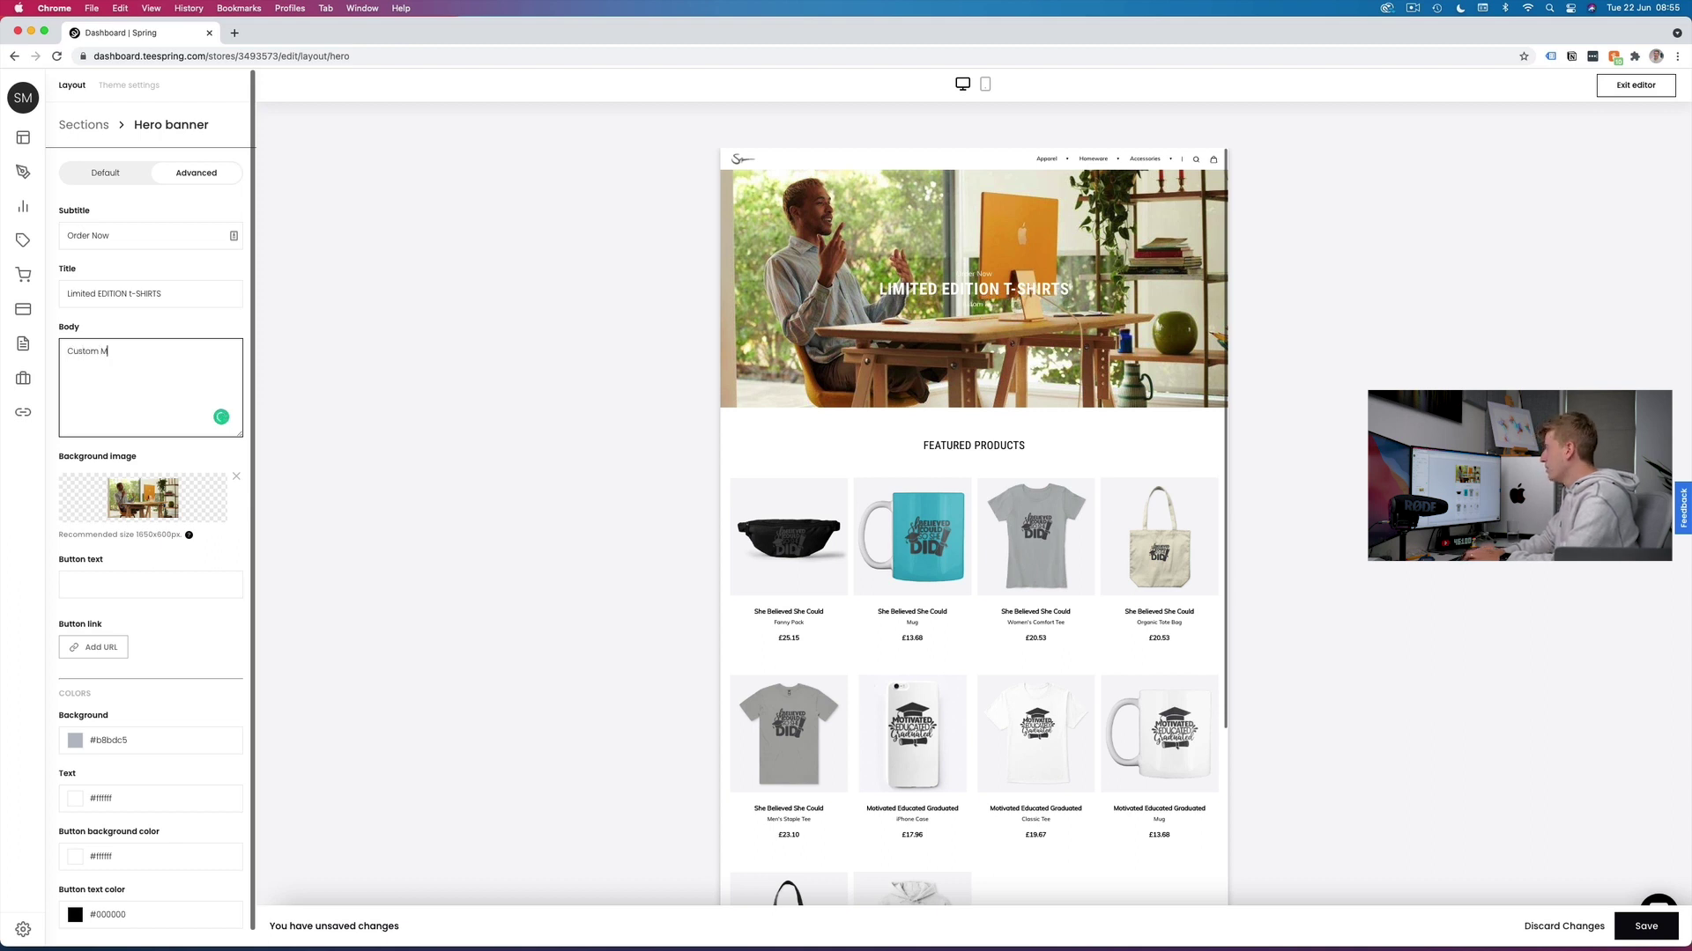
type("ade T-shirts For You")
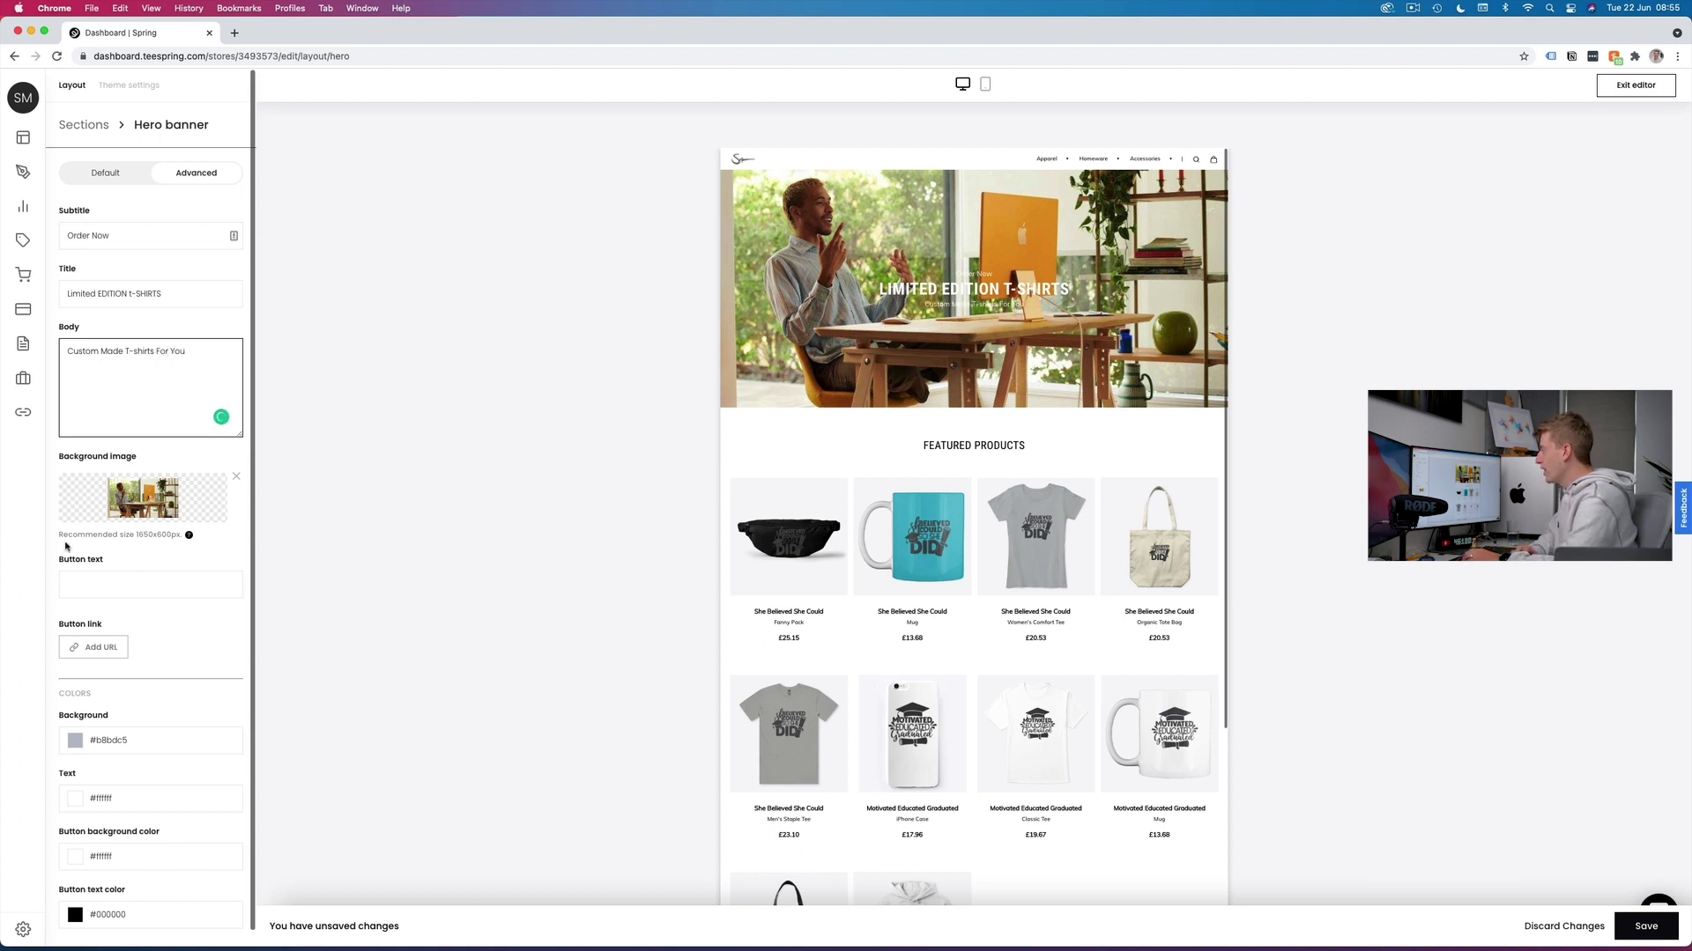
left_click(77, 584)
type("SHO")
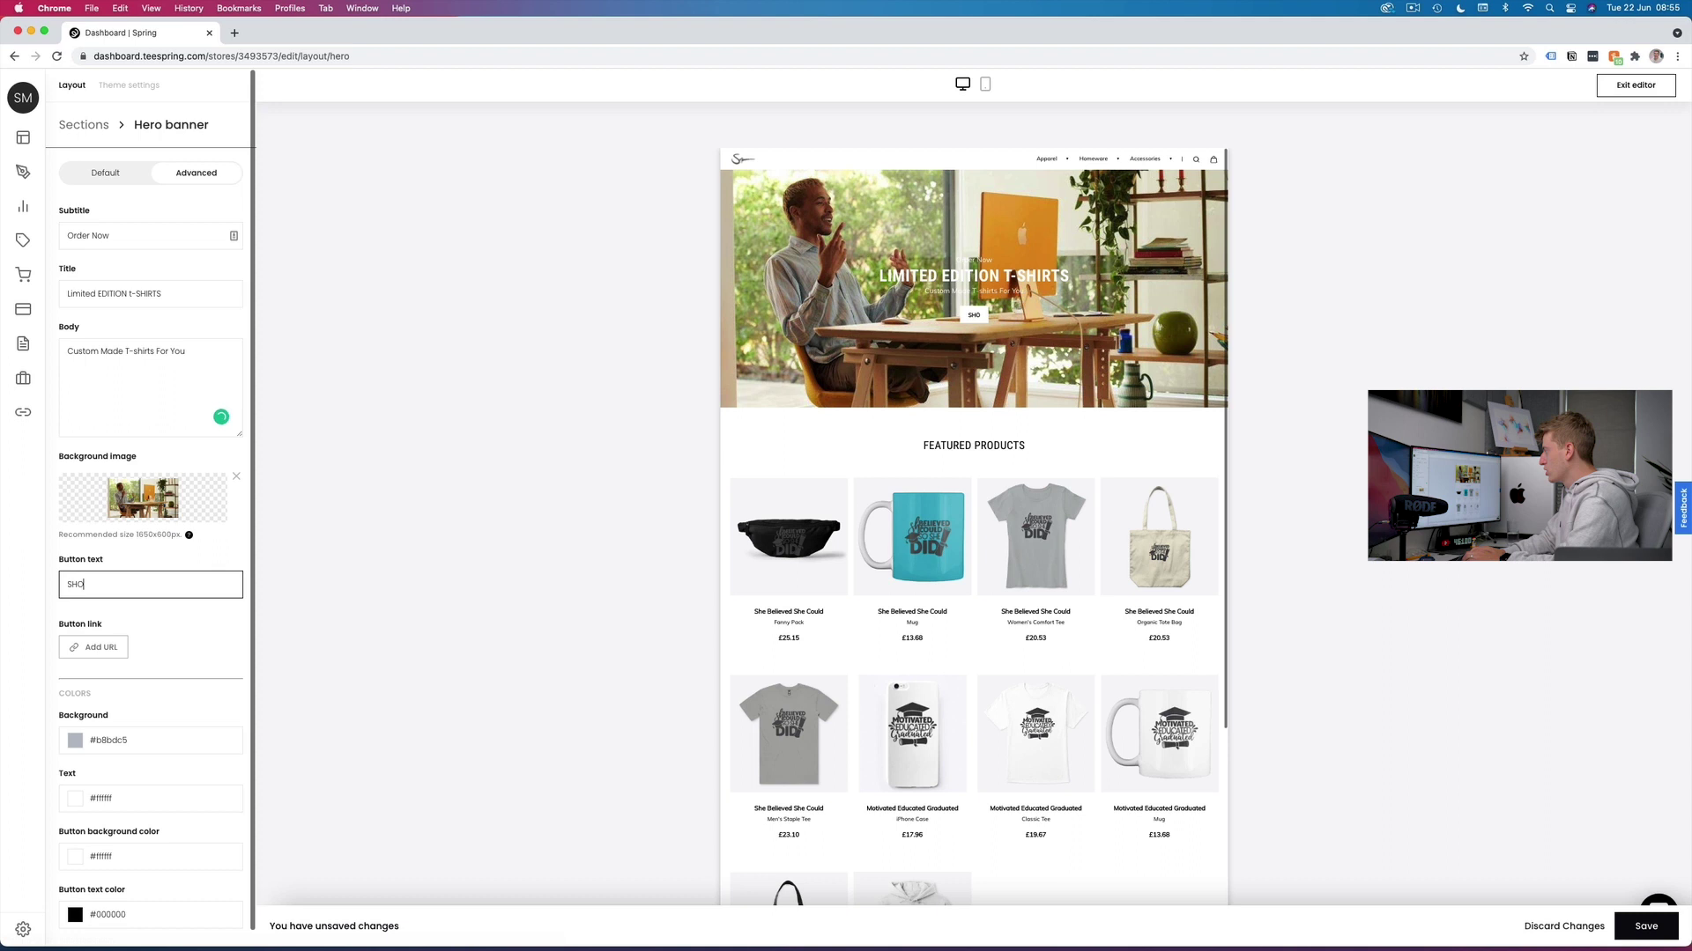
type("P NOW")
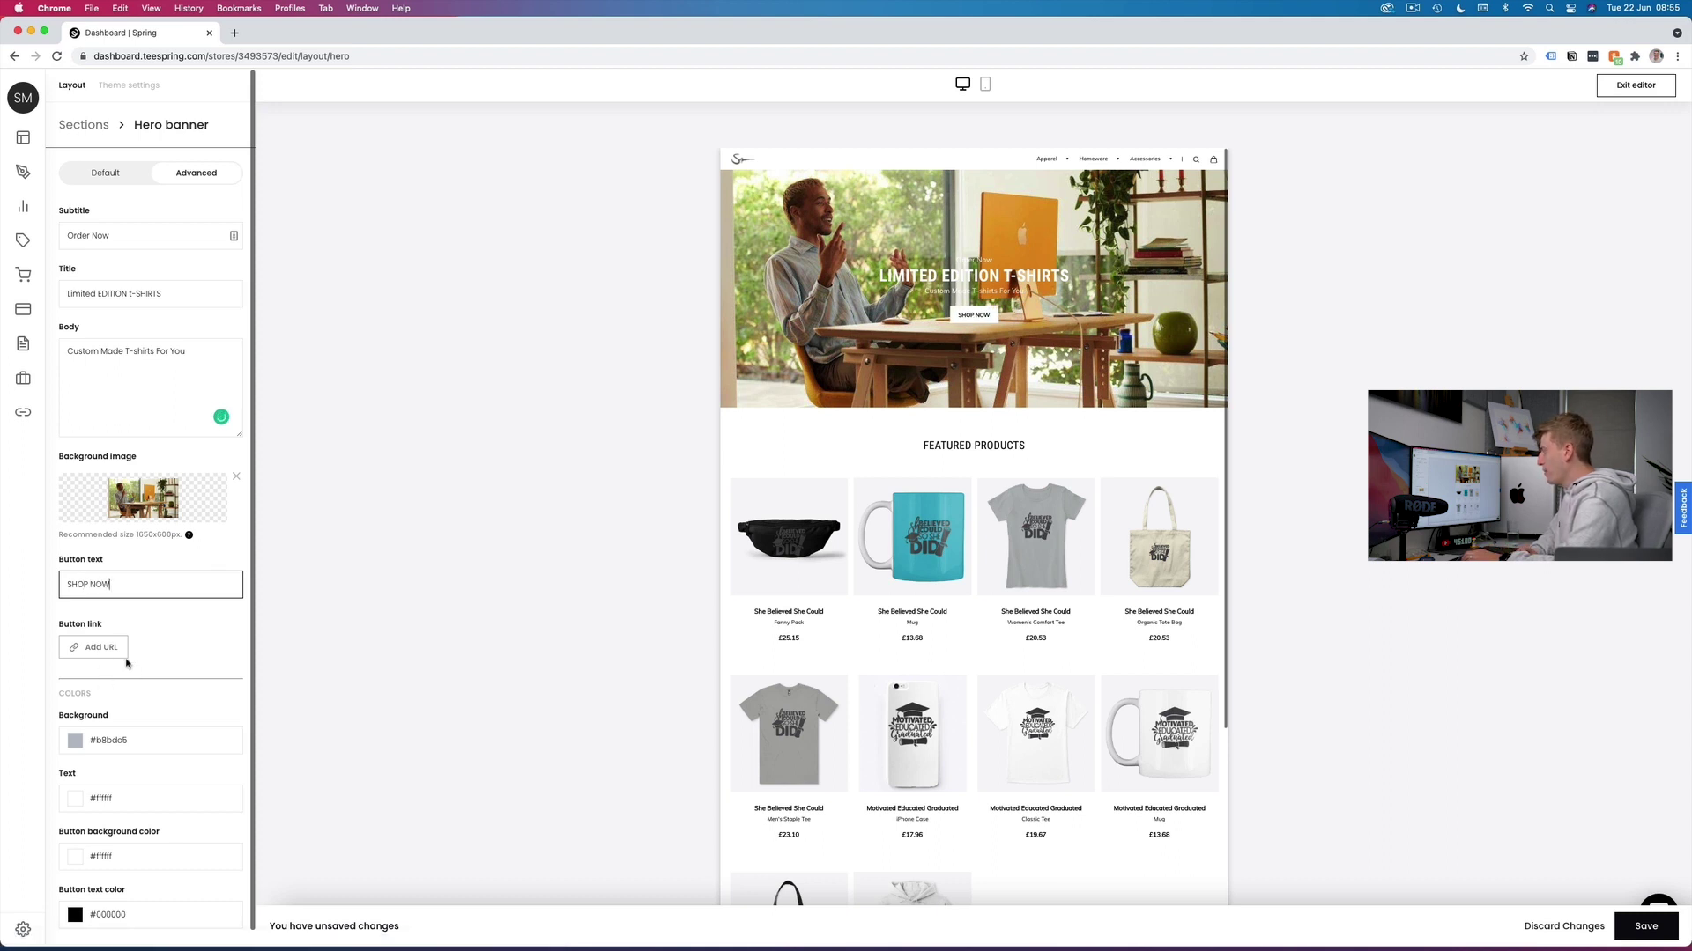
- Leave the SHOP NOW button without a link and try a red button background
left_click(97, 648)
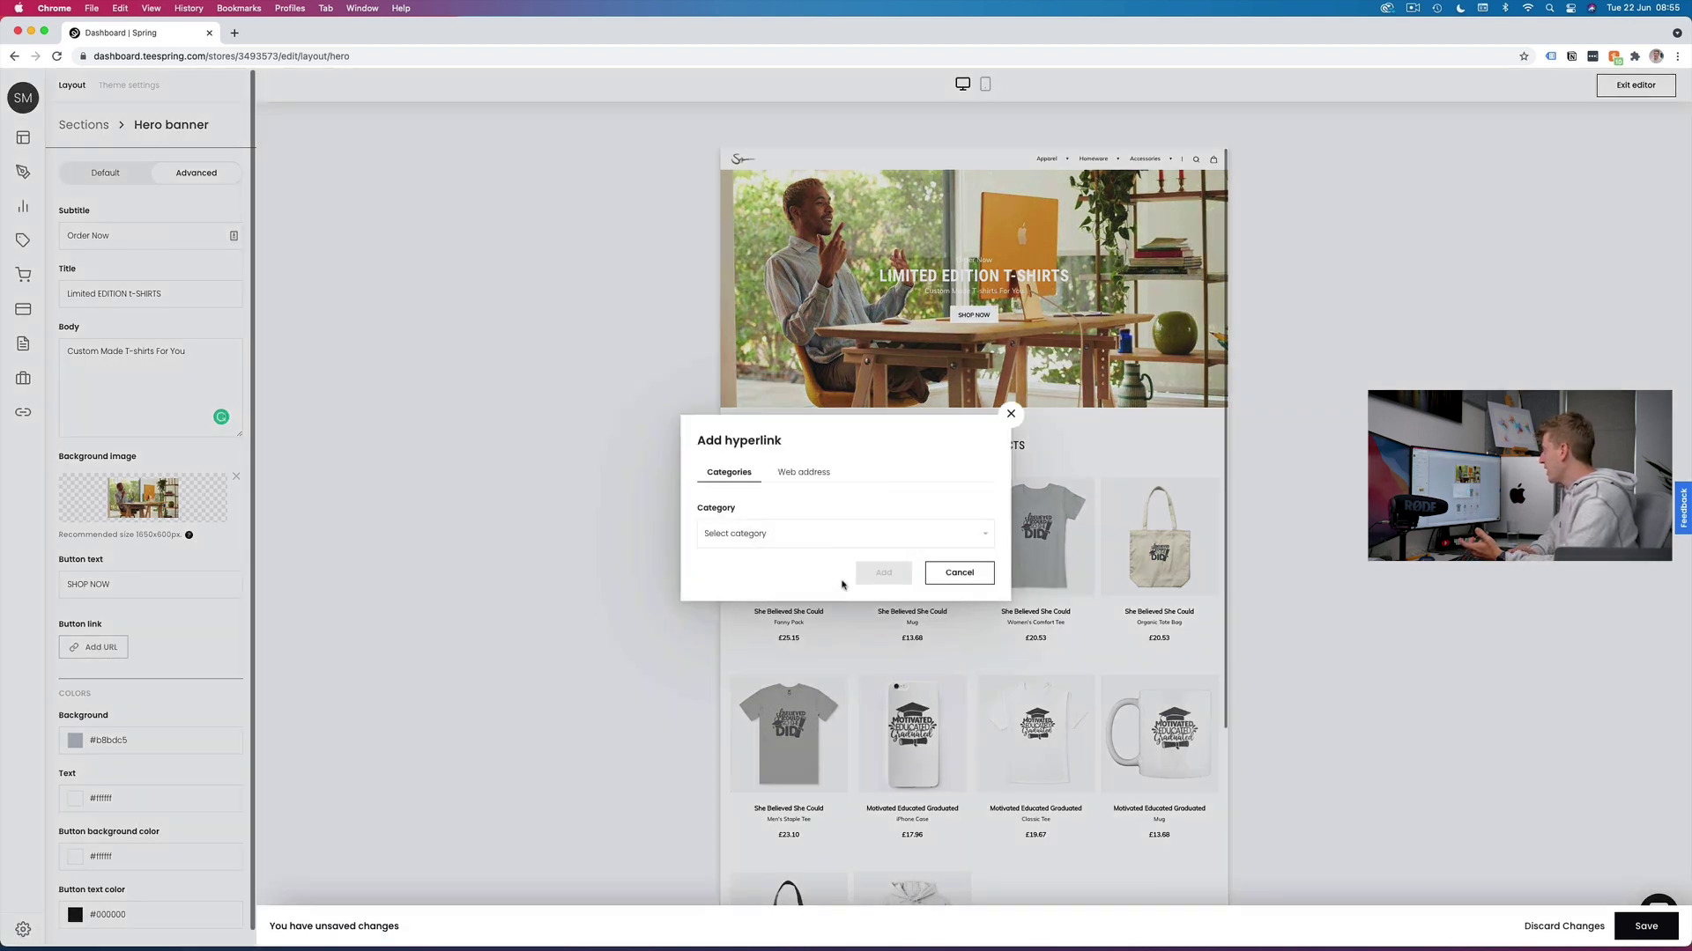
left_click(1010, 413)
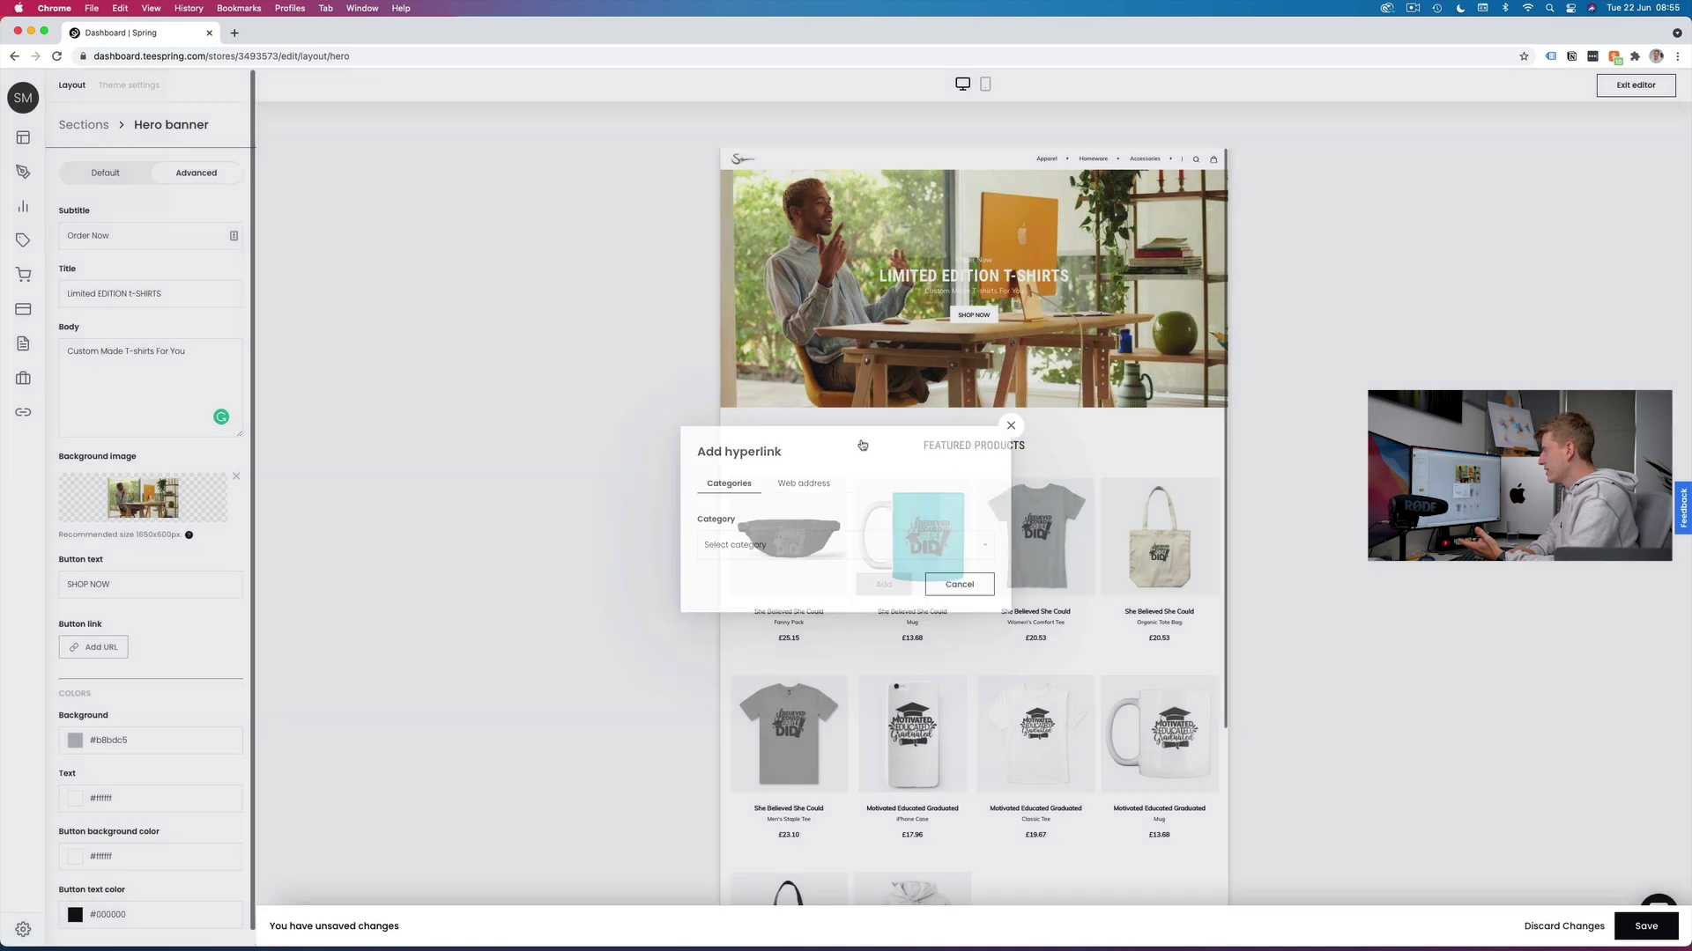
scroll(234, 681, "down", 1)
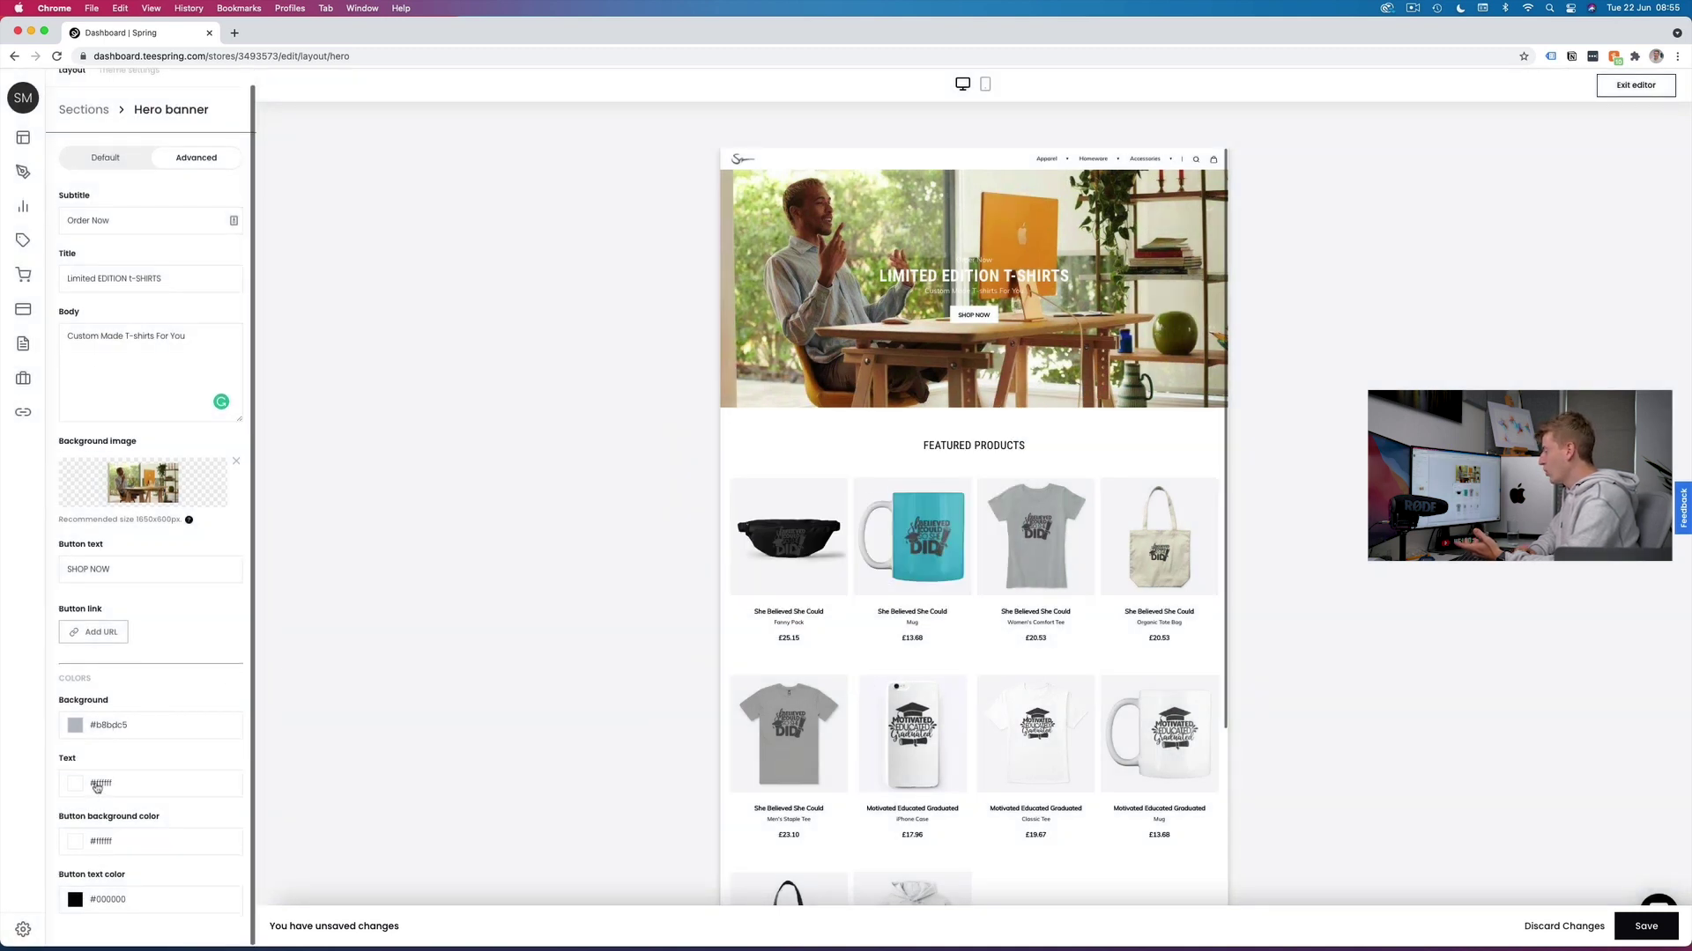
left_click(93, 853)
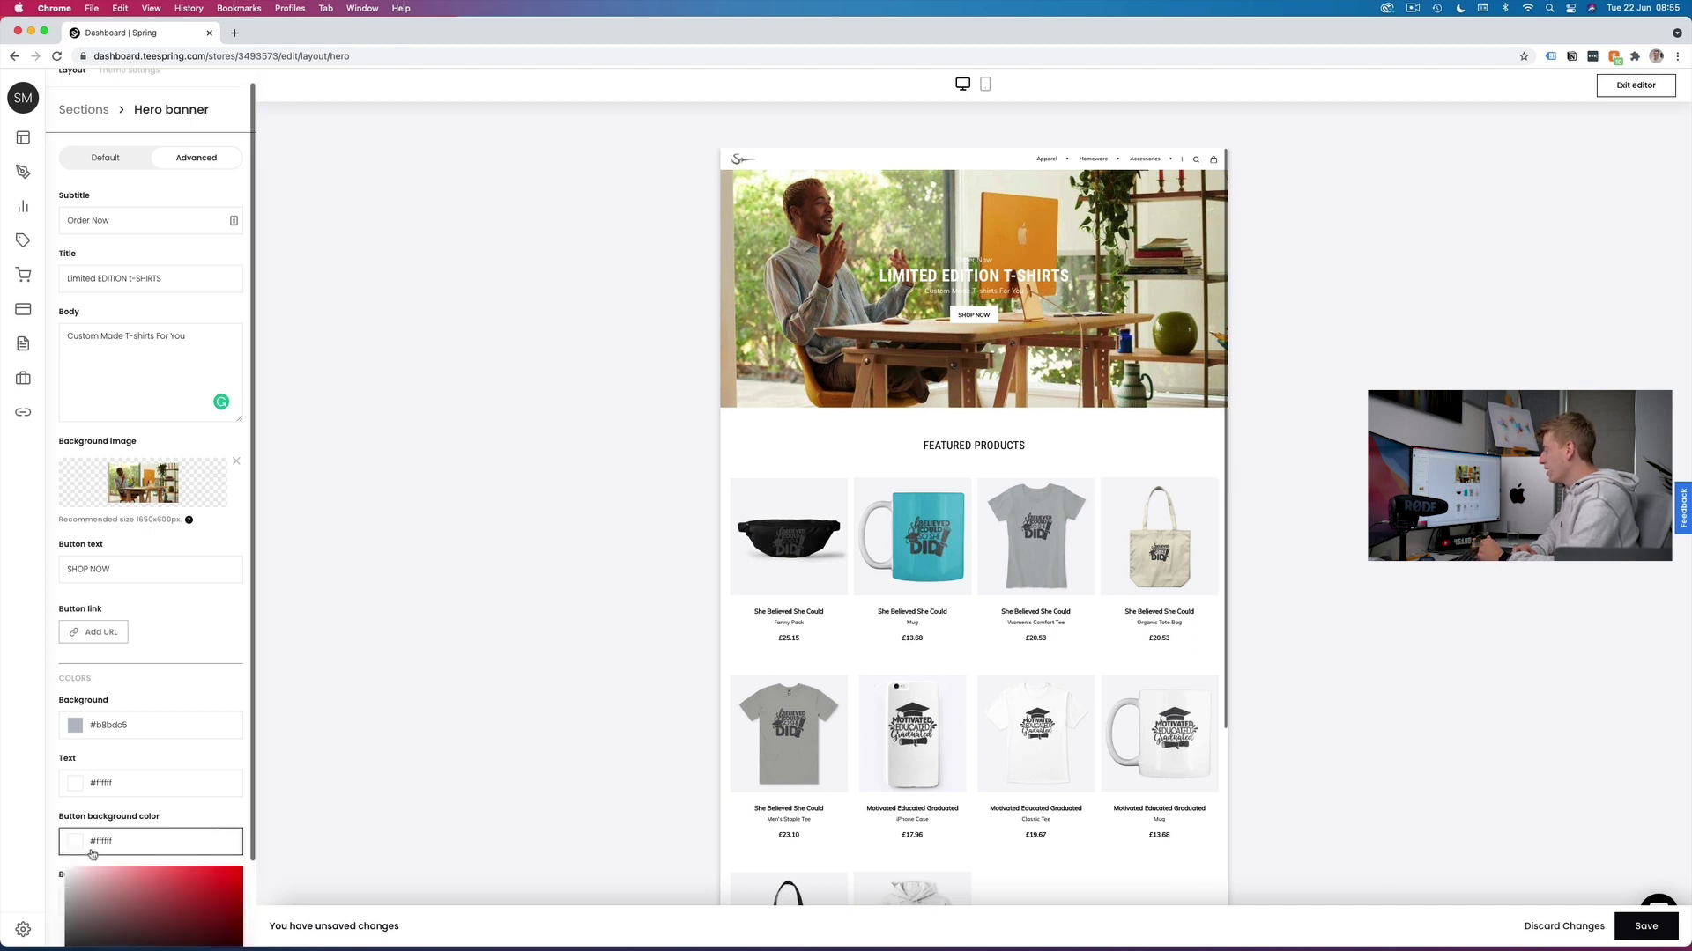
left_click(212, 896)
left_click(212, 791)
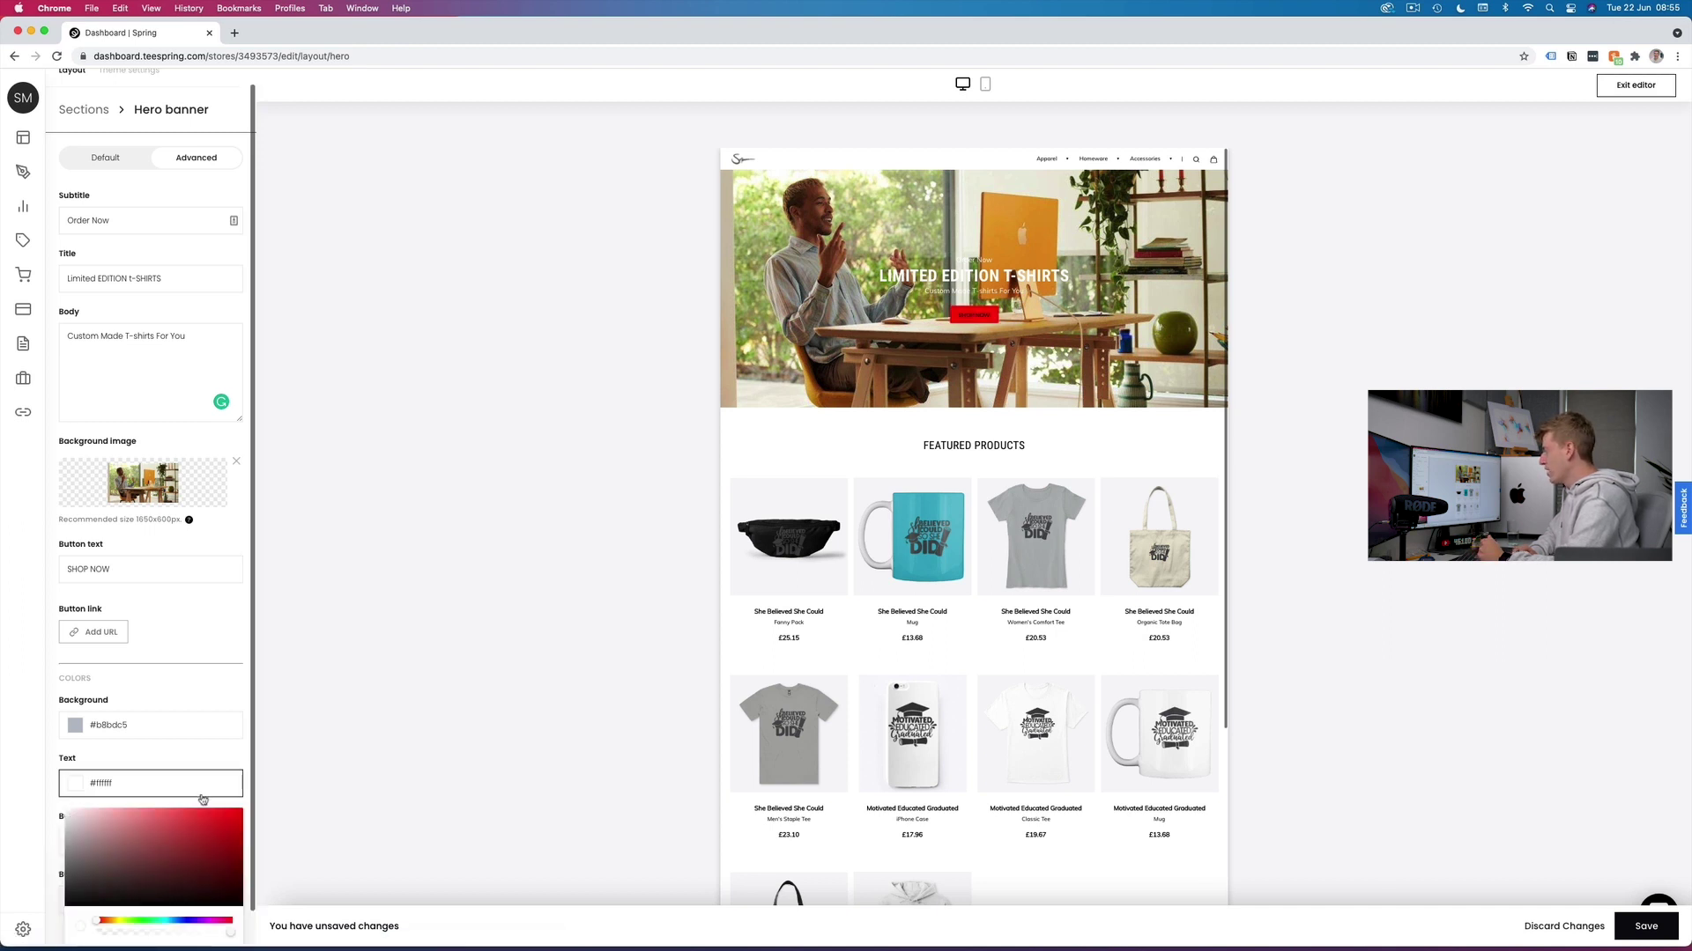
left_click(306, 762)
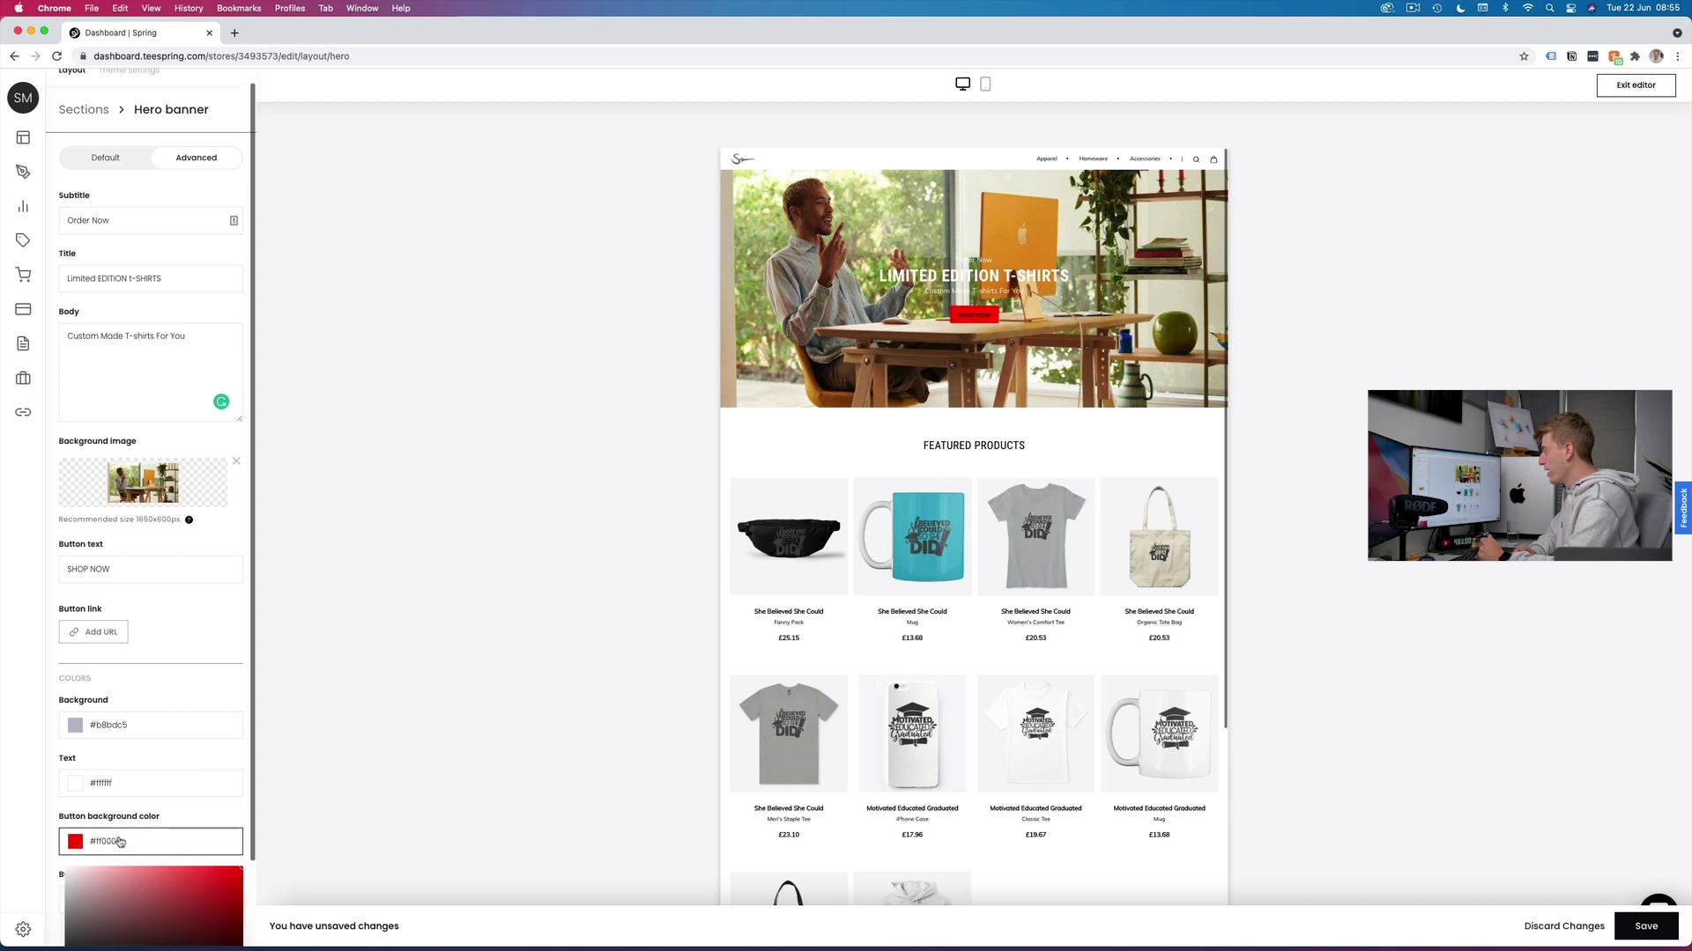
- Adjust the button background's hue and saturation until it is yellow #fabc16
scroll(123, 848, "down", 2)
left_click(166, 823)
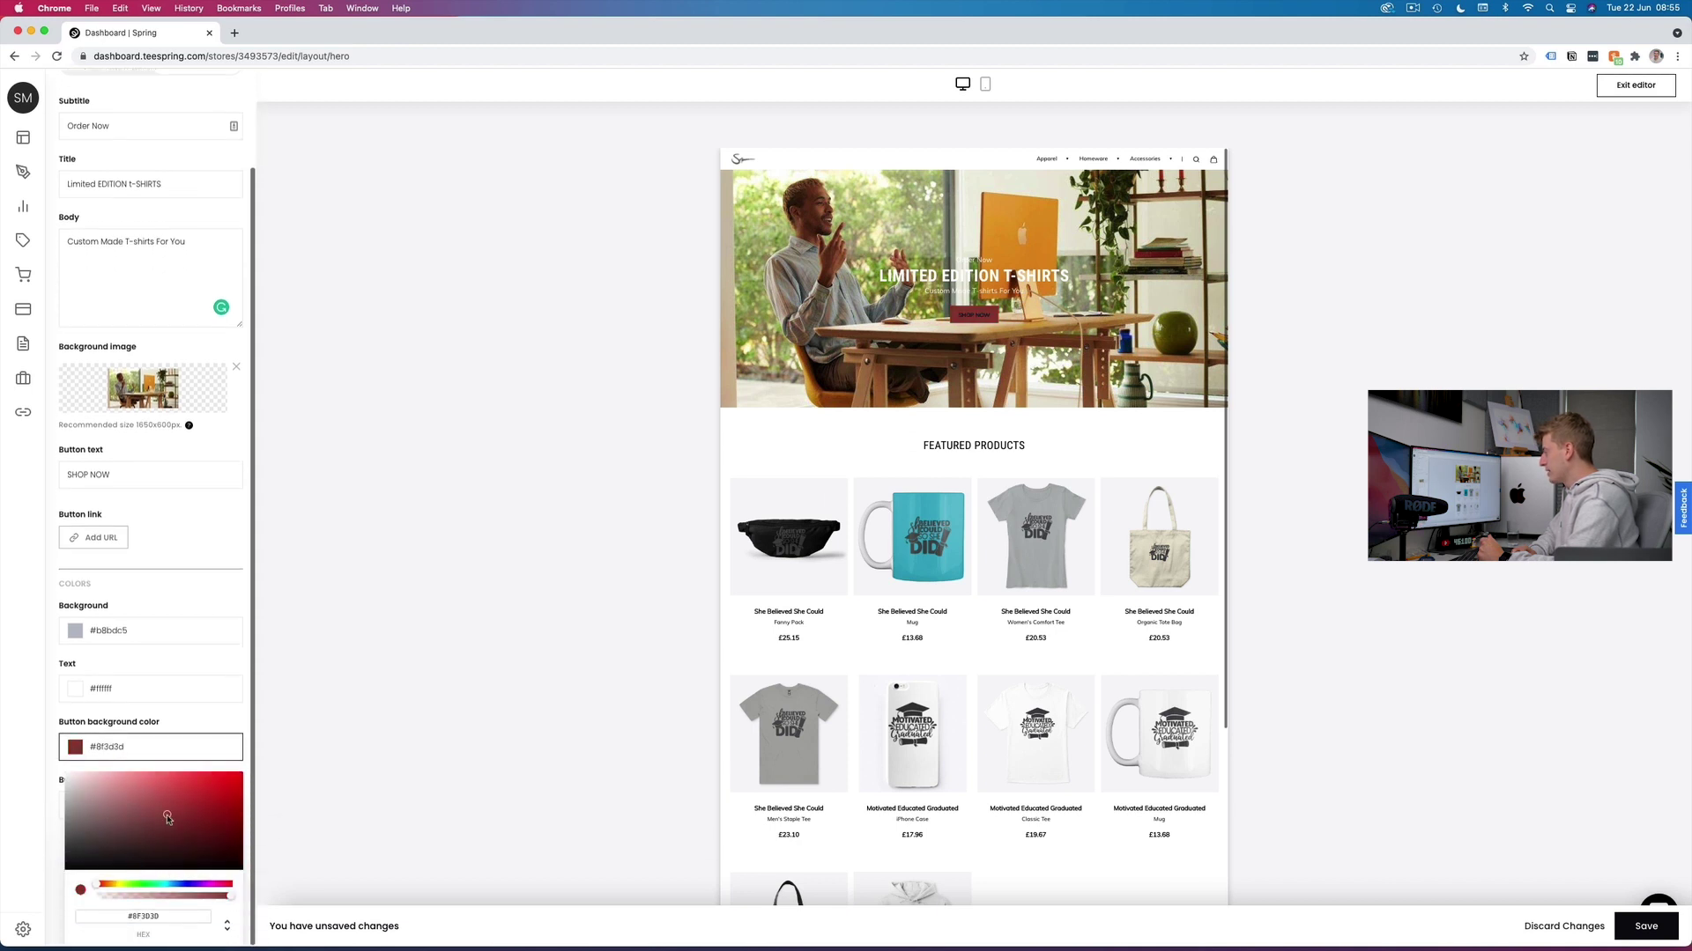
left_click(168, 883)
left_click_drag(188, 826, 217, 780)
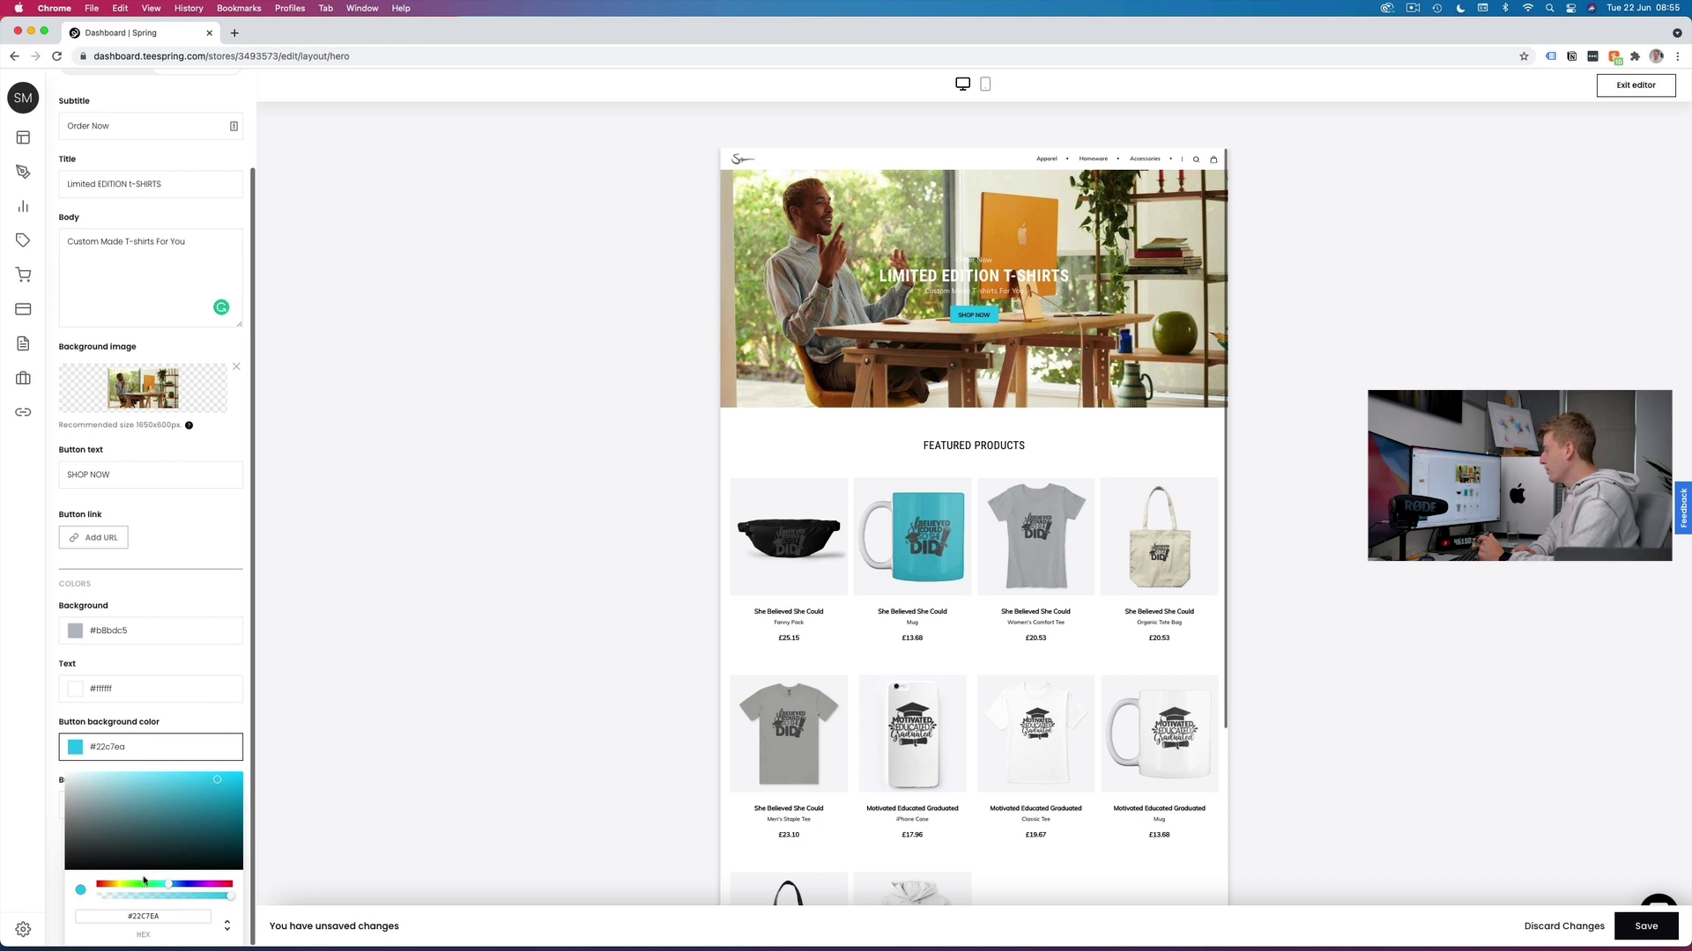
left_click_drag(145, 881, 115, 887)
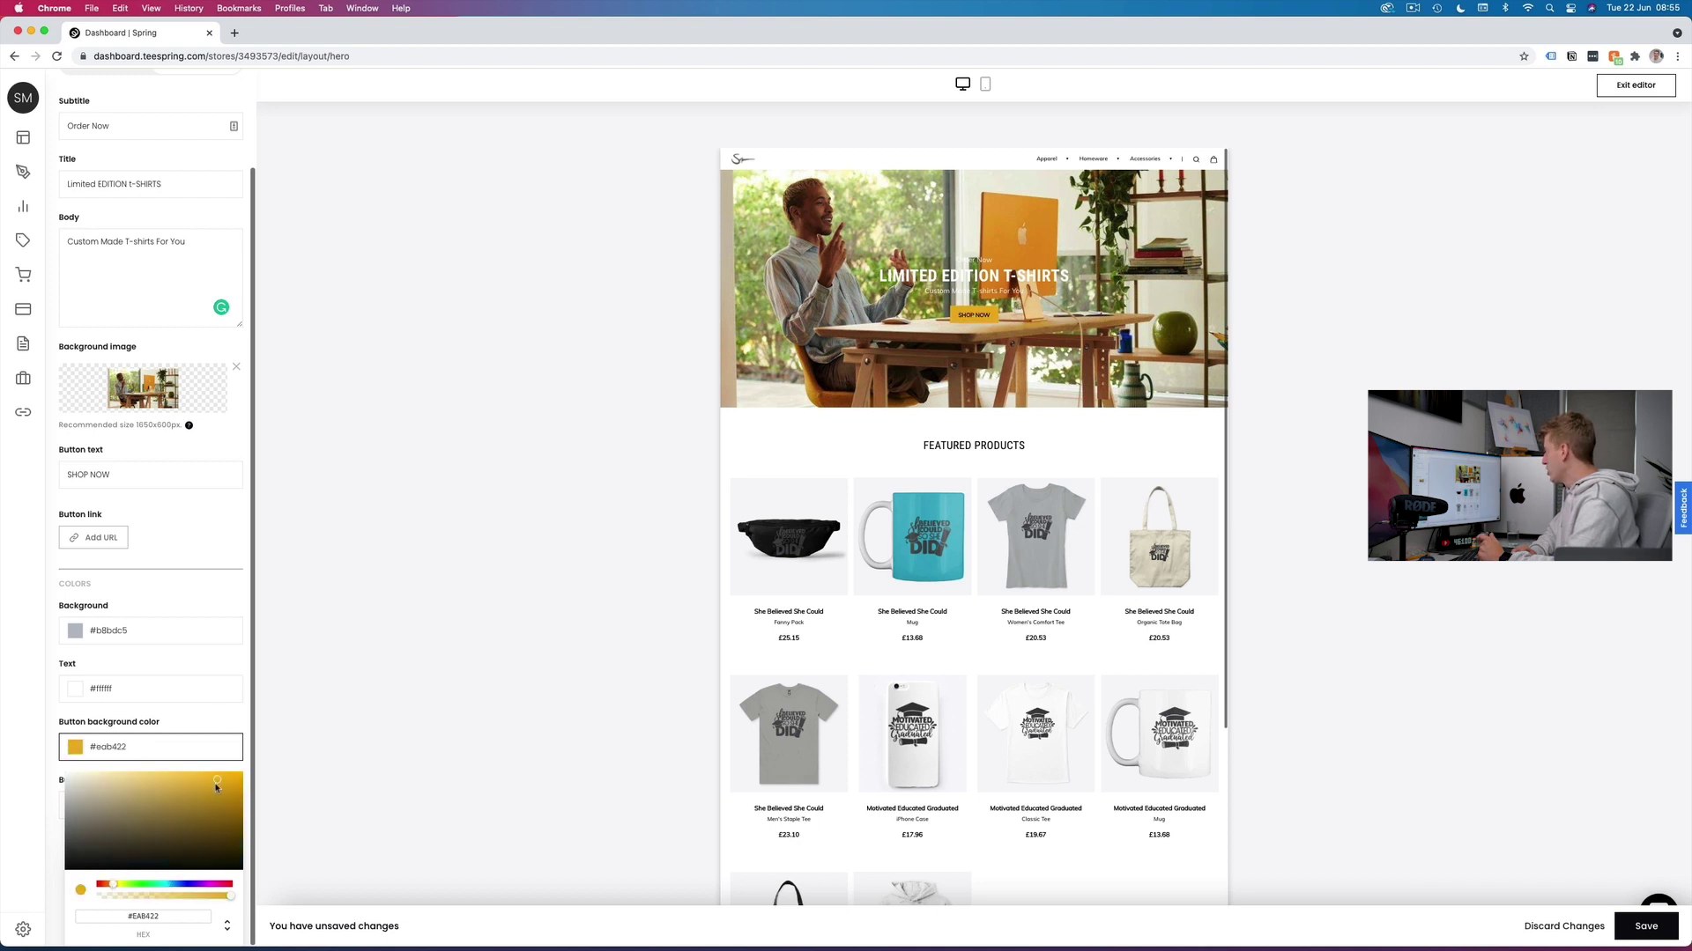
left_click_drag(216, 787, 227, 777)
left_click(222, 717)
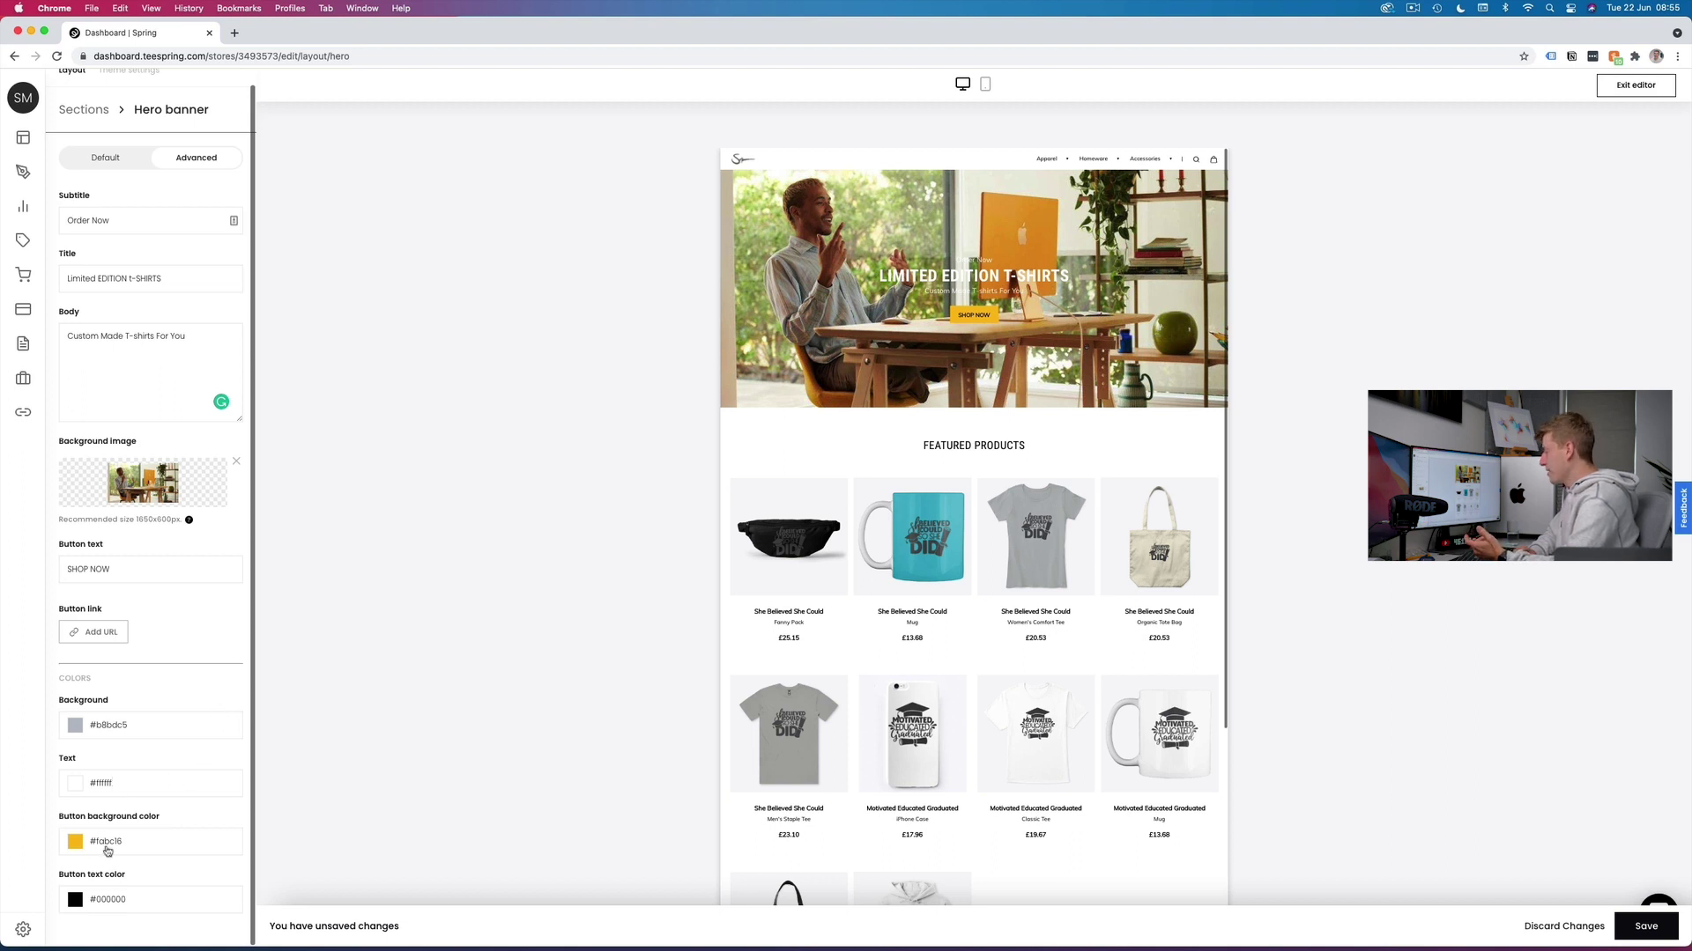
- Try a pink tint on the hero text, then leave it white #ffffff
left_click(88, 784)
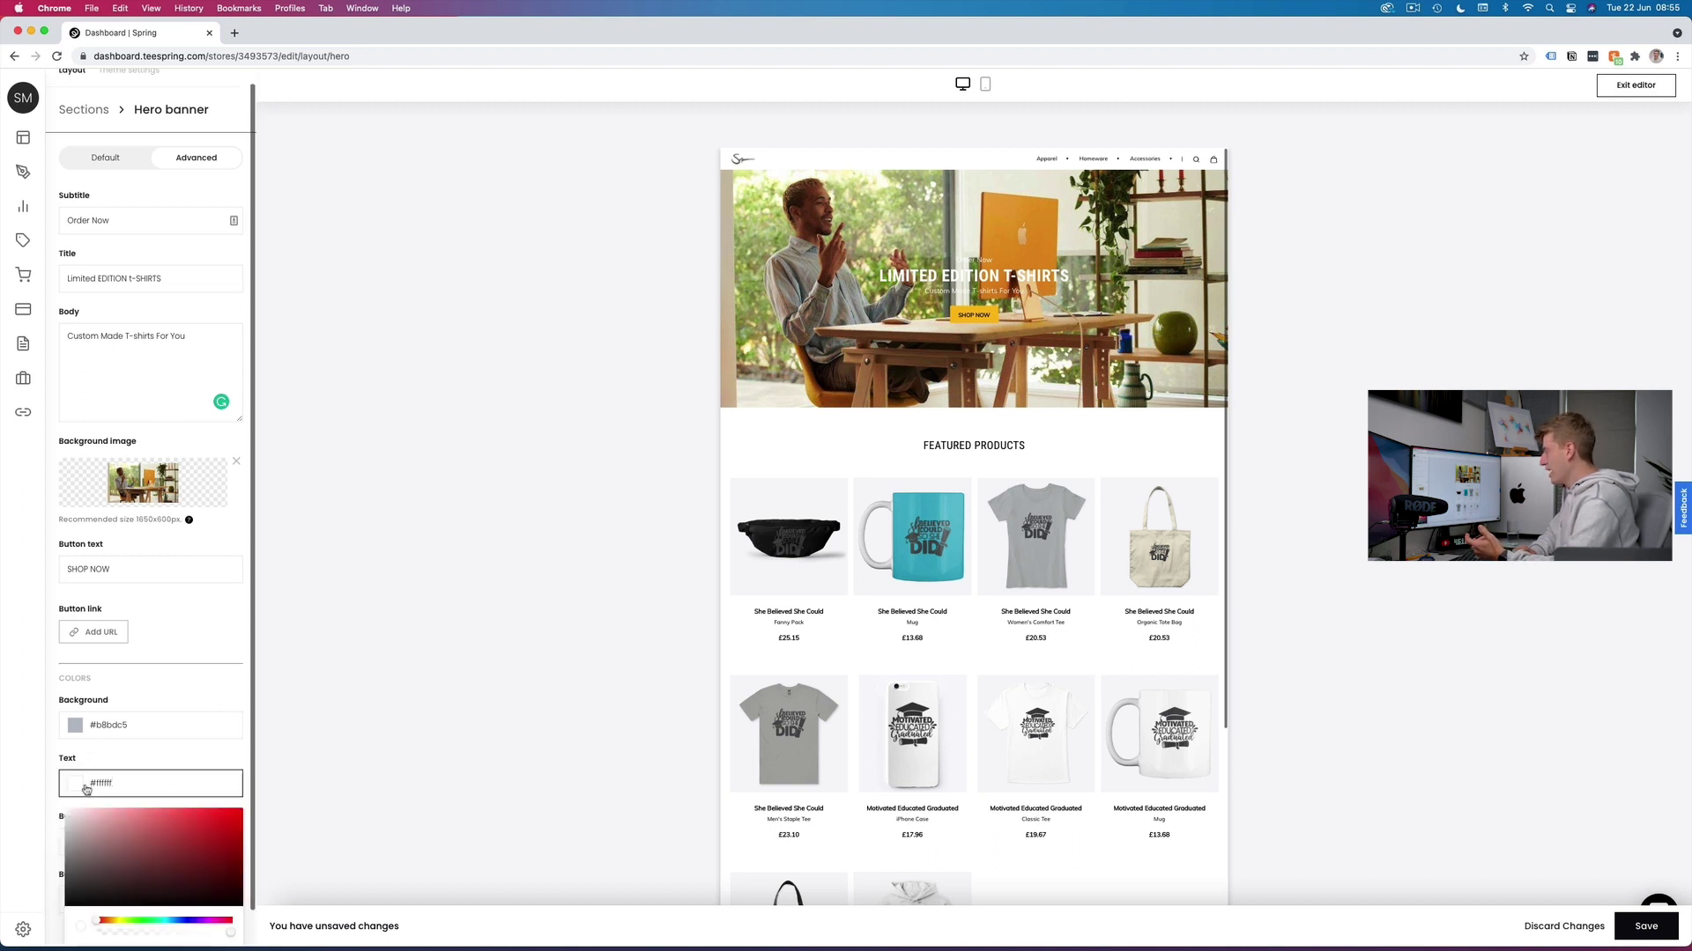
left_click_drag(109, 823, 49, 791)
left_click(174, 750)
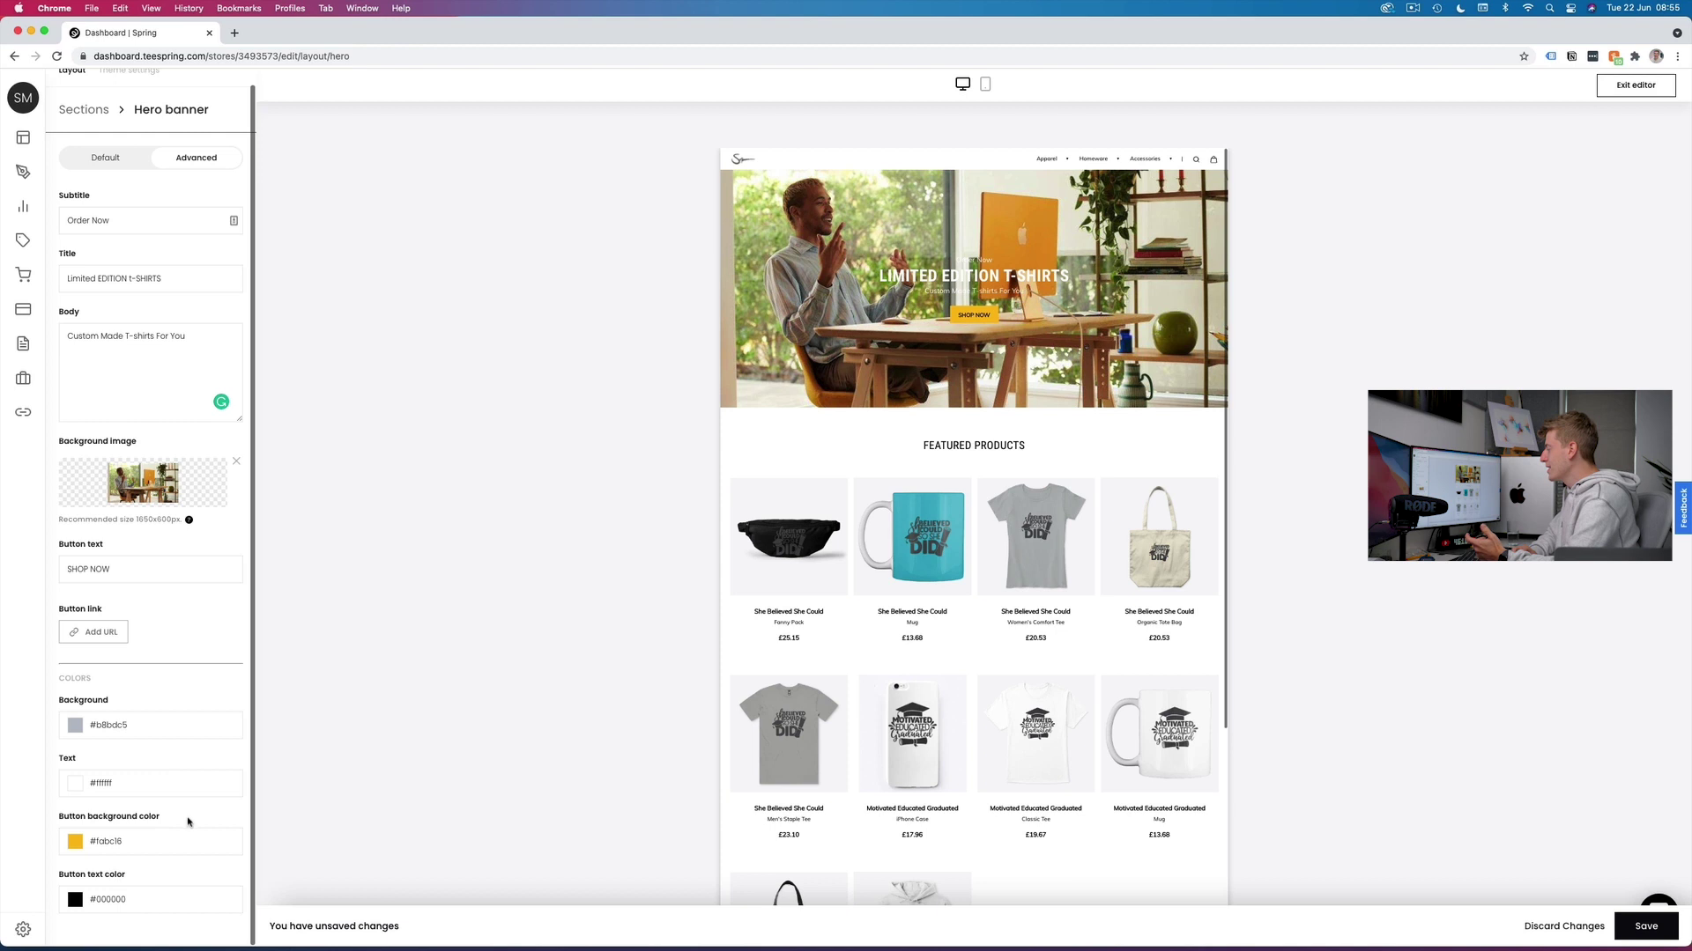
scroll(199, 499, "up", 1)
scroll(199, 500, "down", 1)
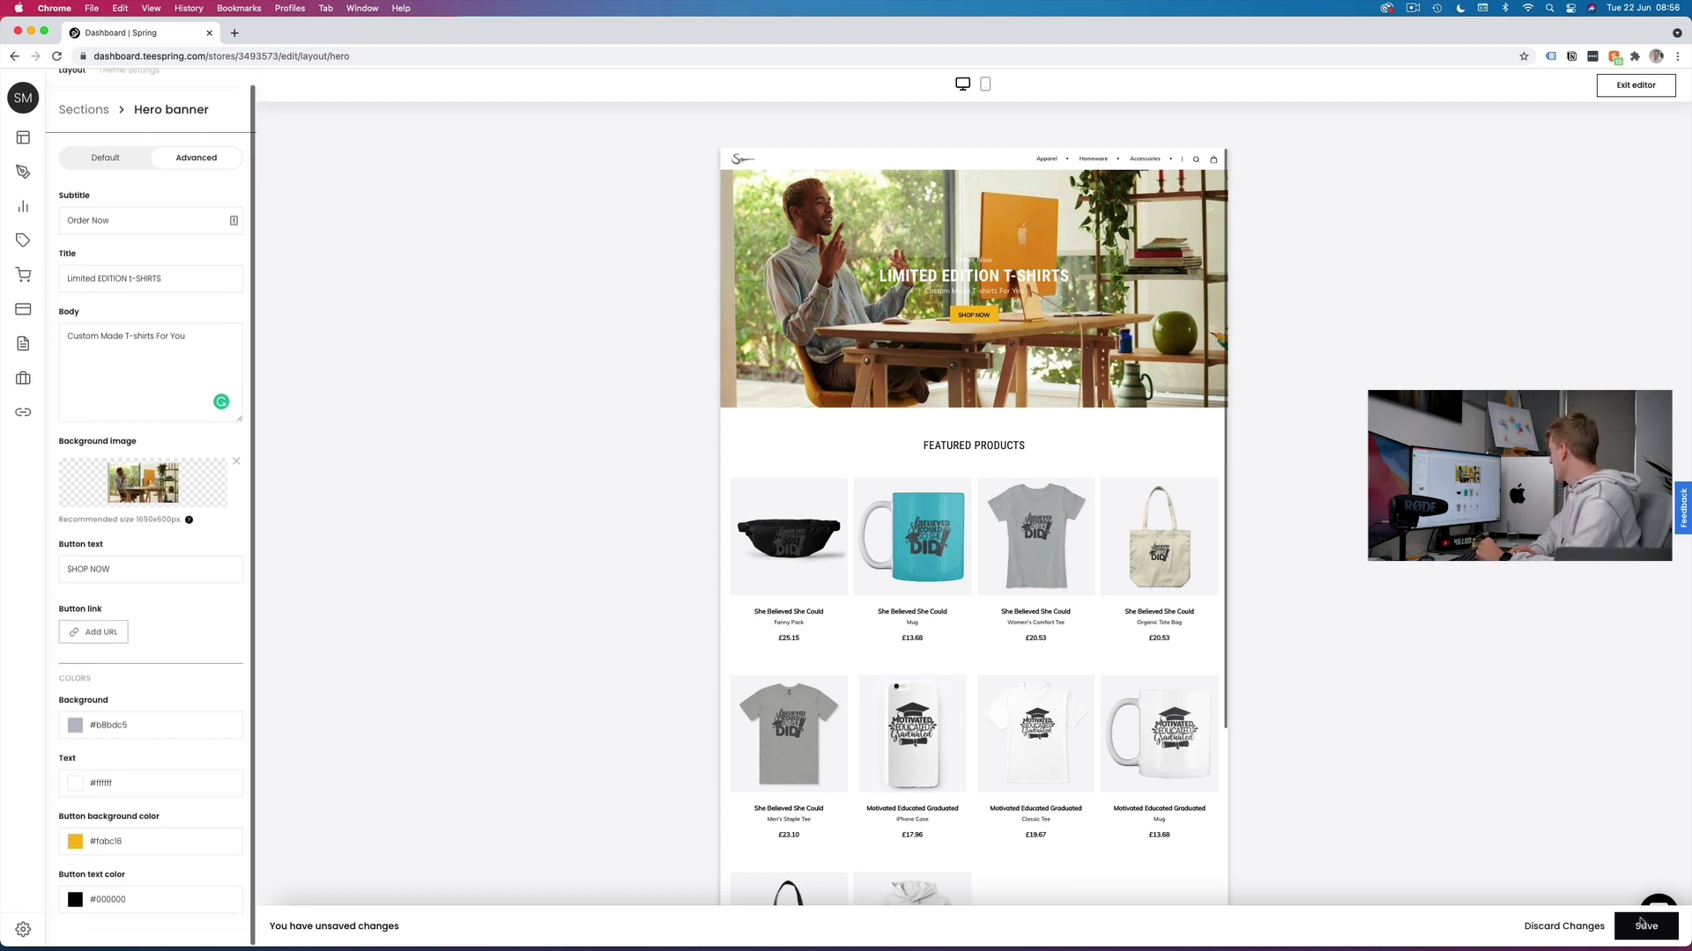
- Switch the hero banner from Advanced to the Default background-photo-only layout and save
left_click(1640, 923)
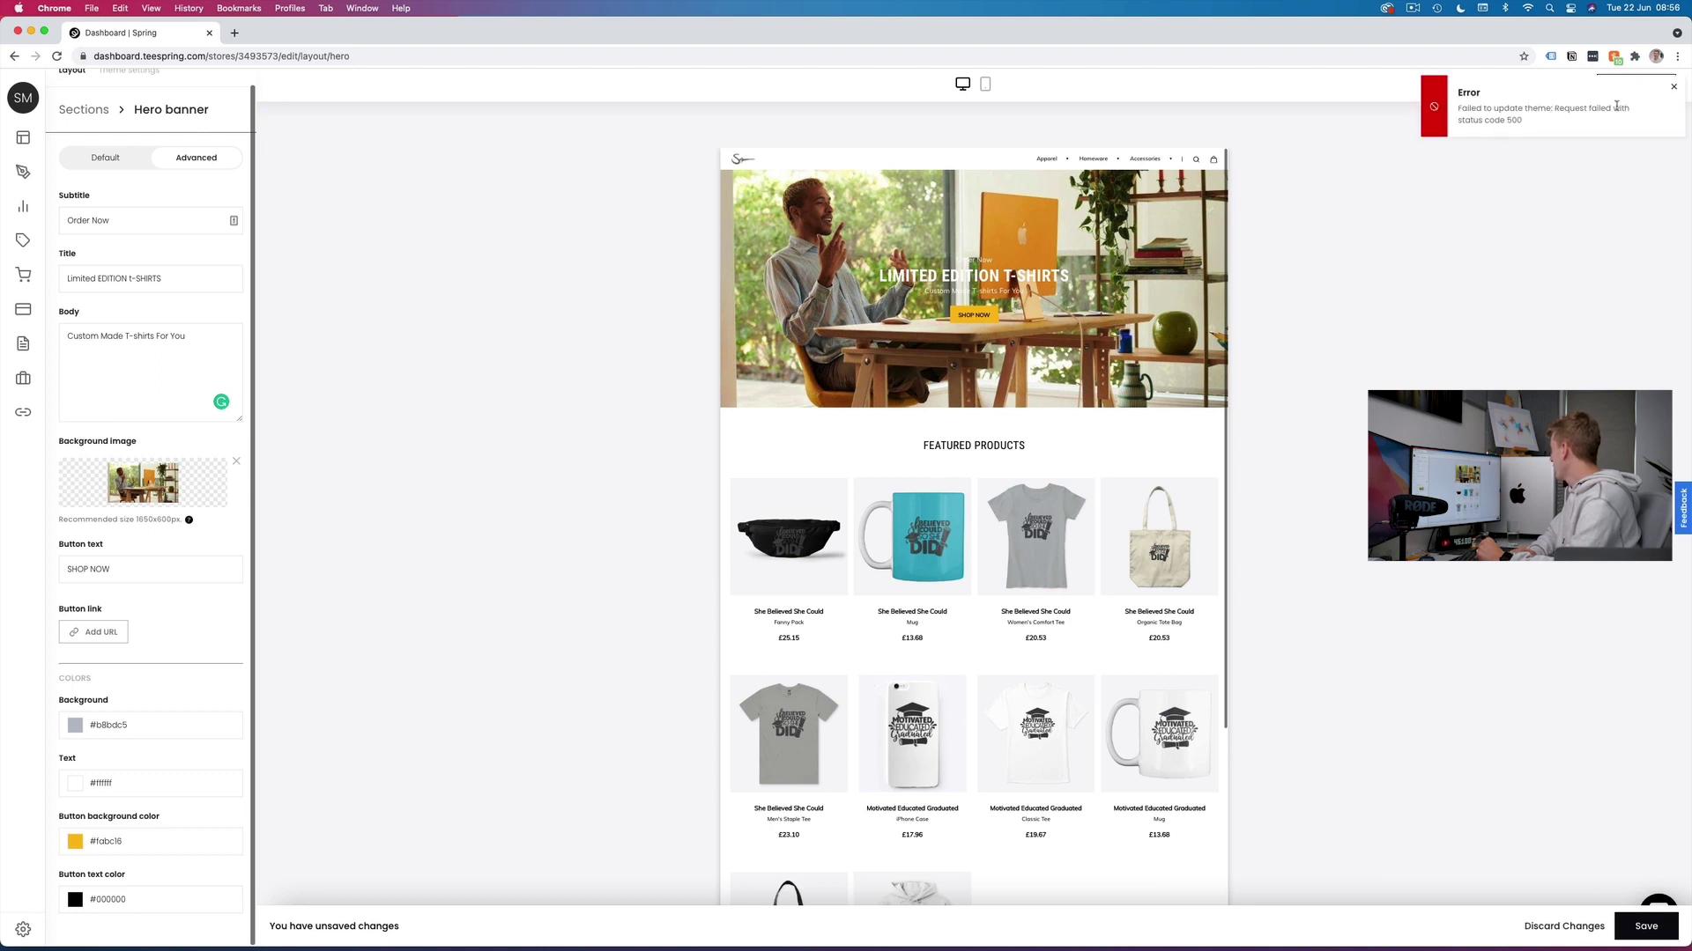
left_click(1676, 88)
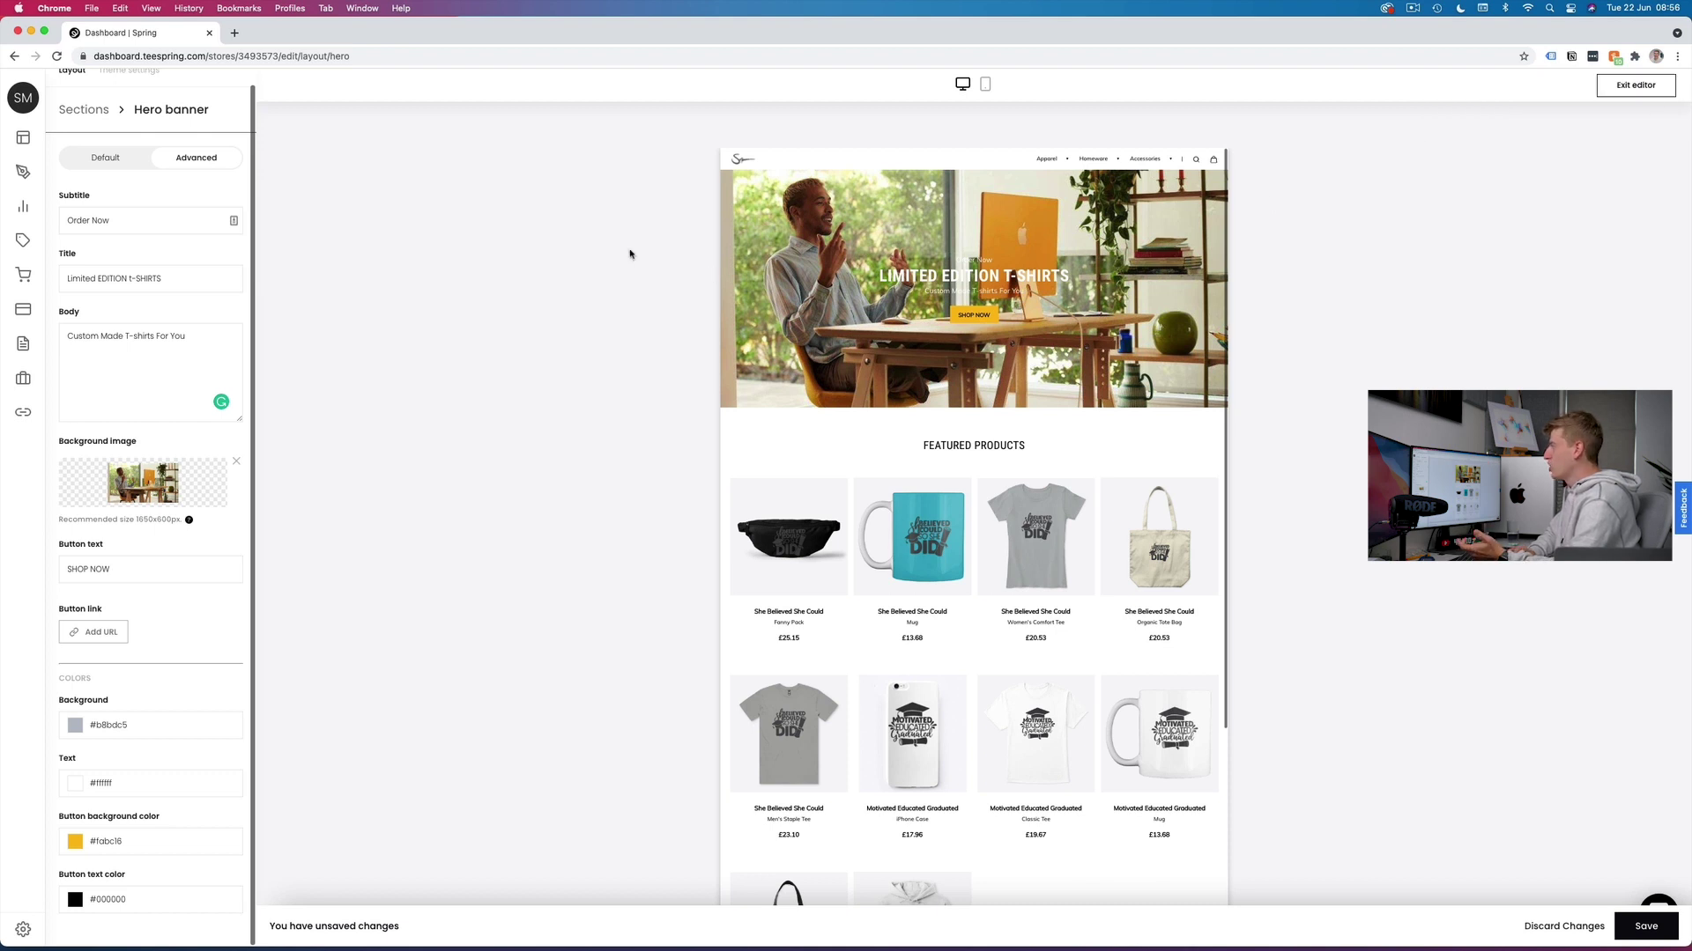
left_click(135, 163)
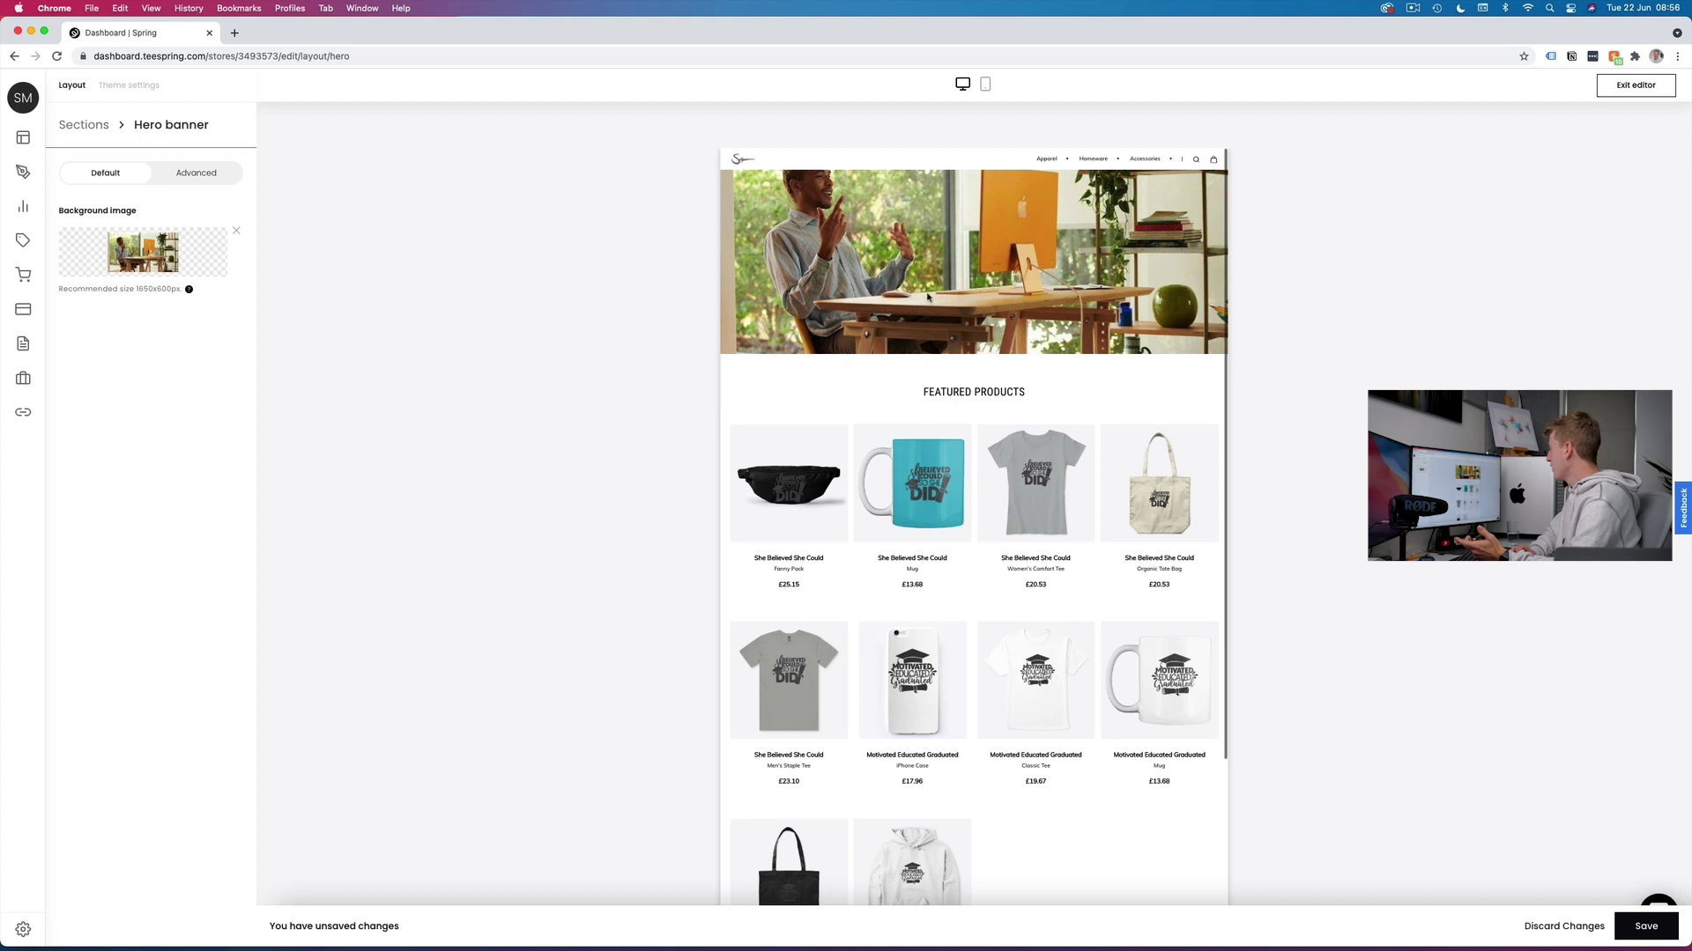
left_click(216, 174)
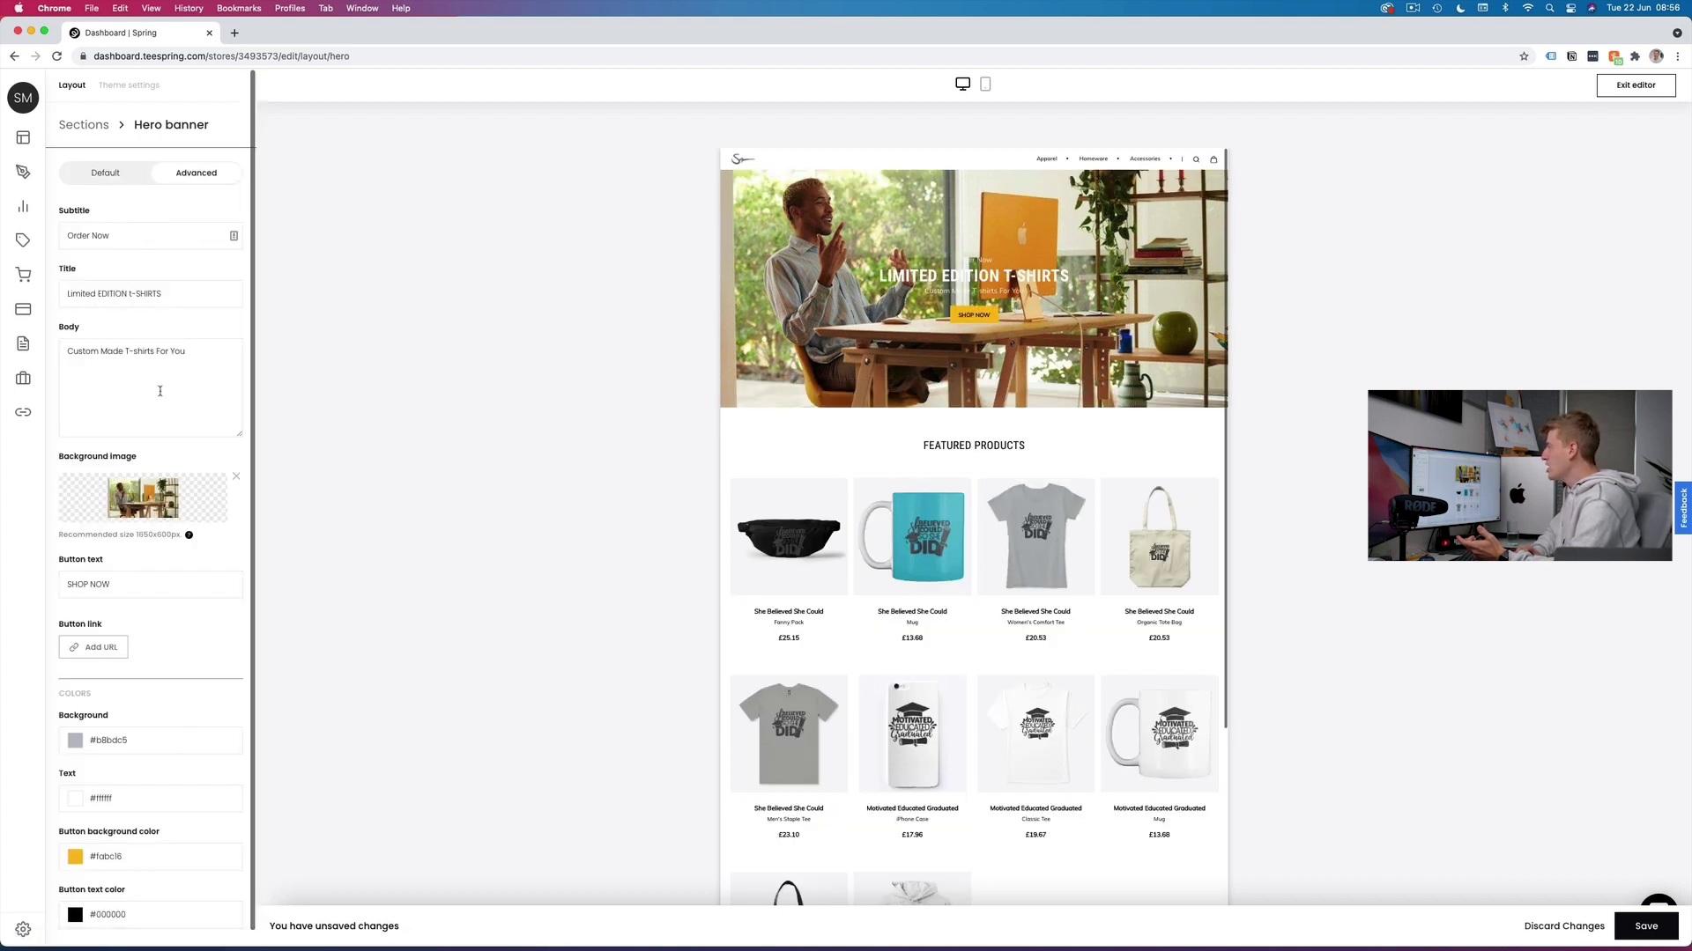
left_click(106, 175)
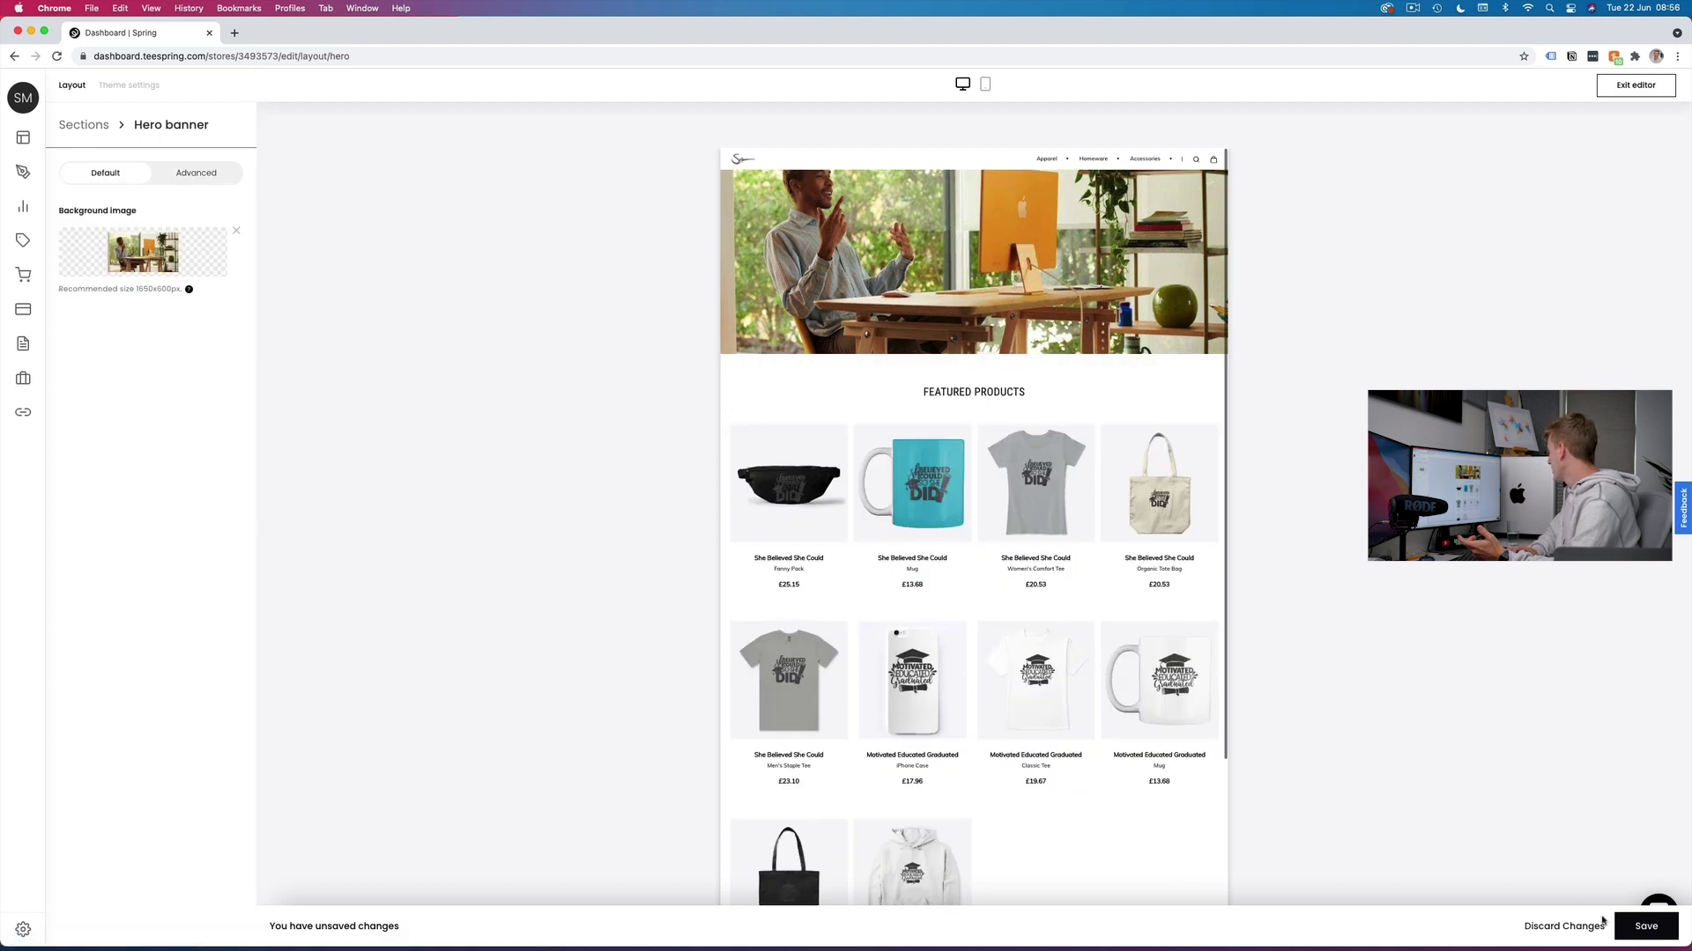
left_click(1640, 930)
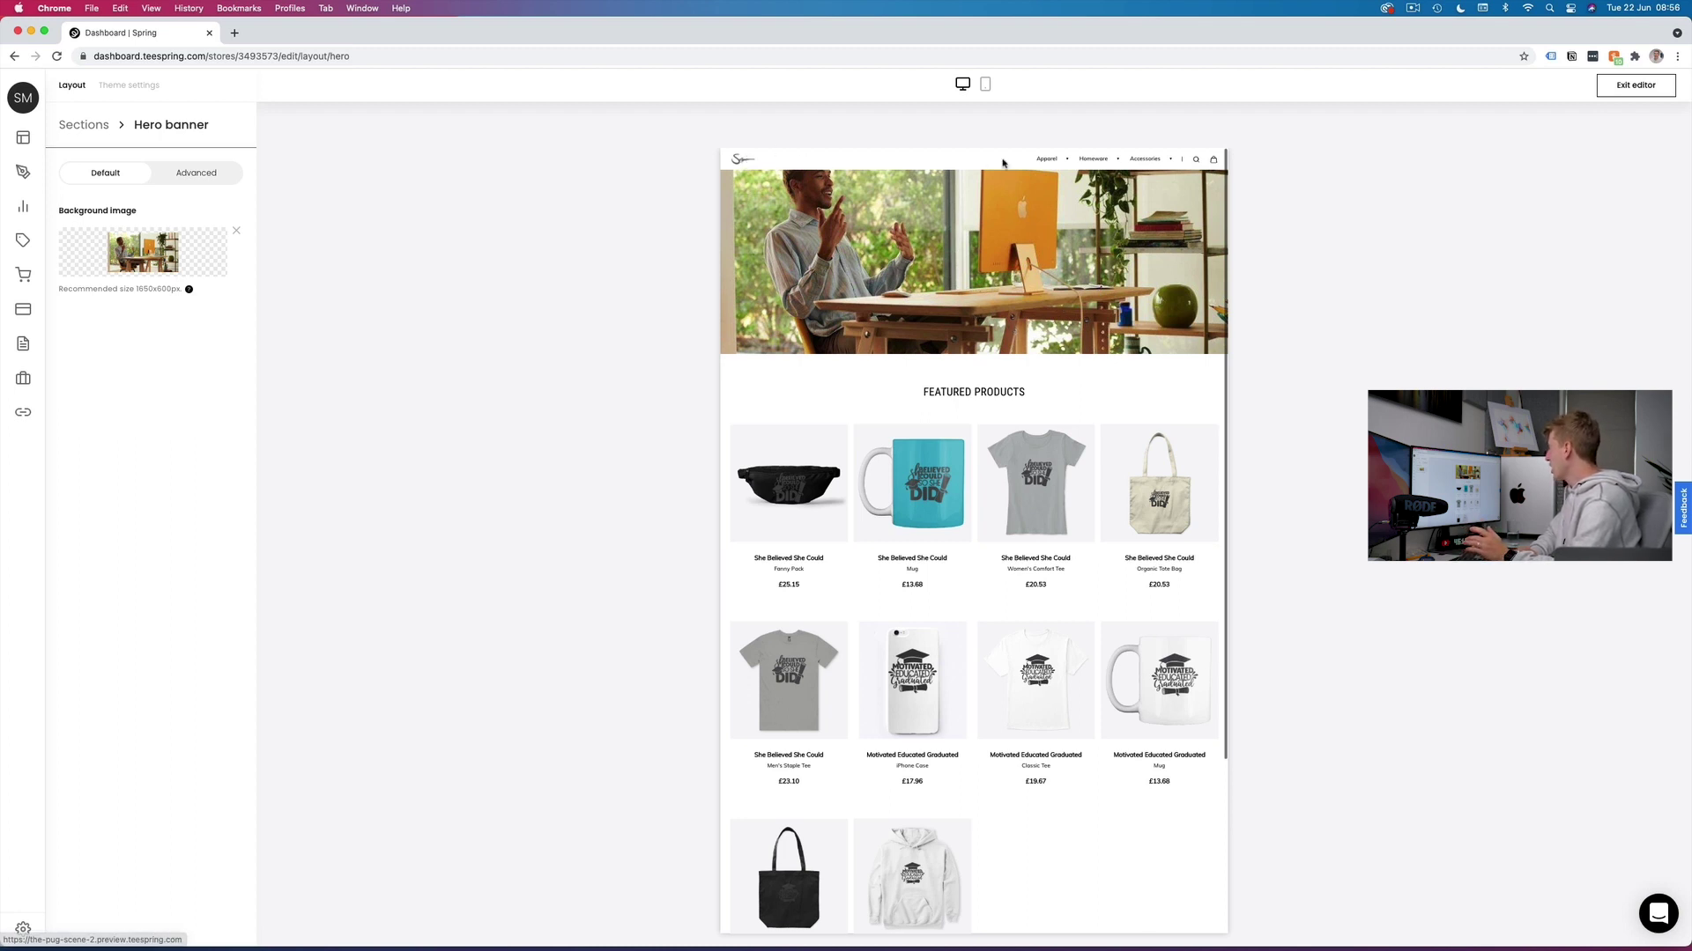
- Turn on Display links in the Footer section settings
left_click(89, 131)
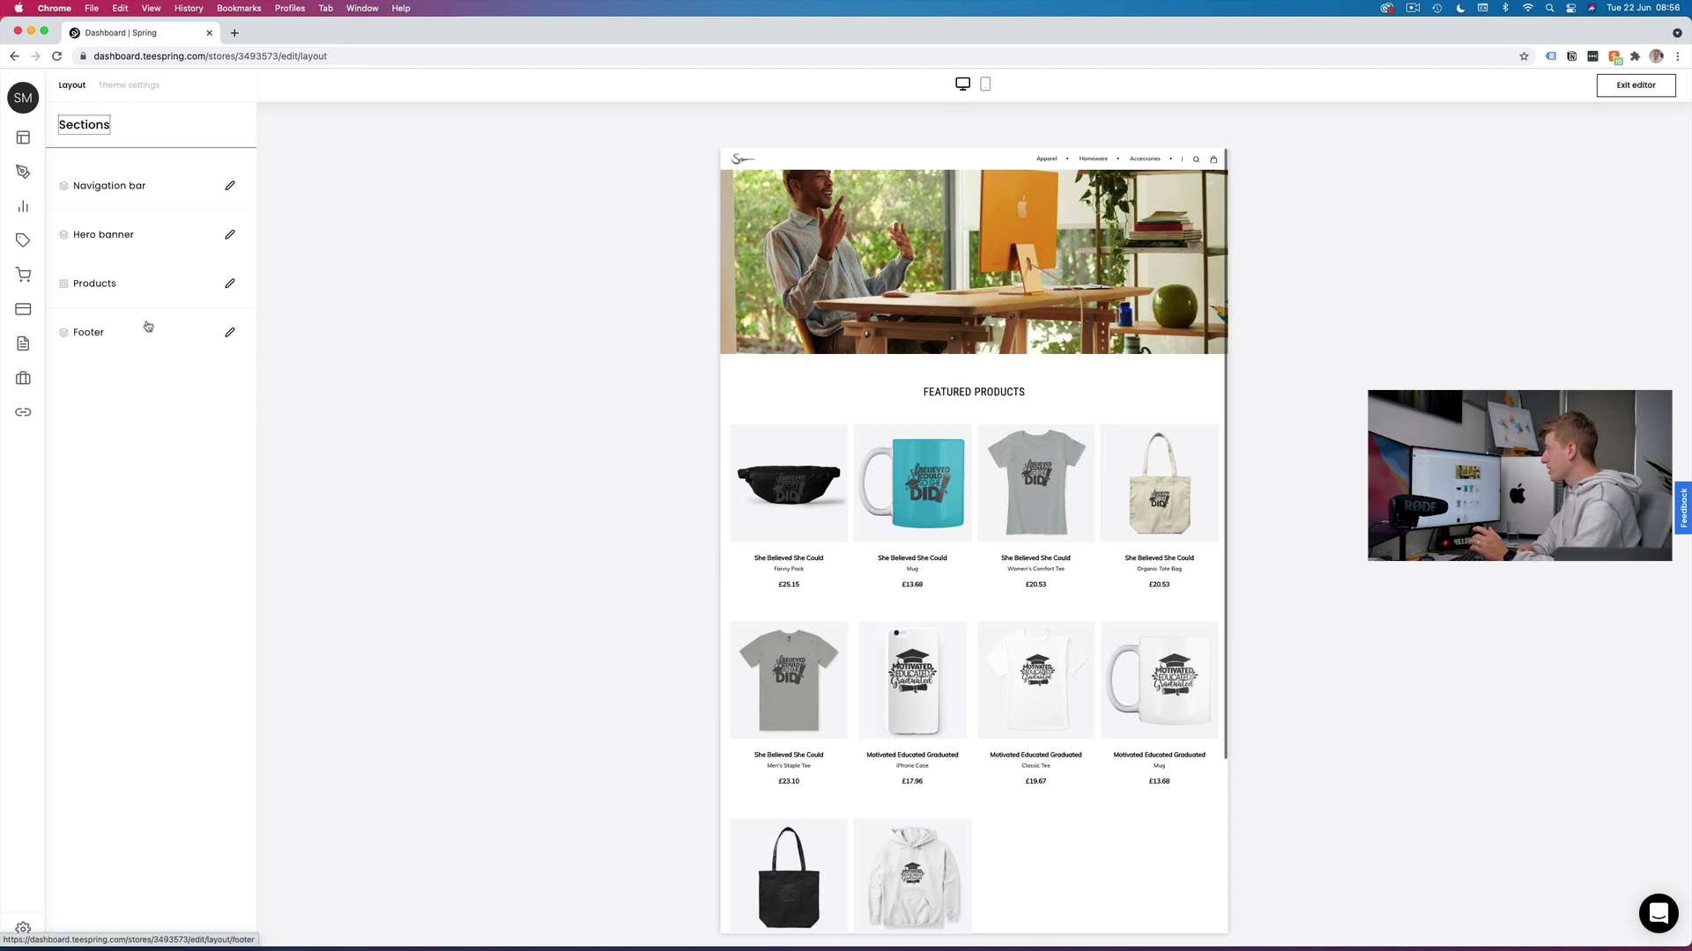
scroll(1136, 627, "down", 1)
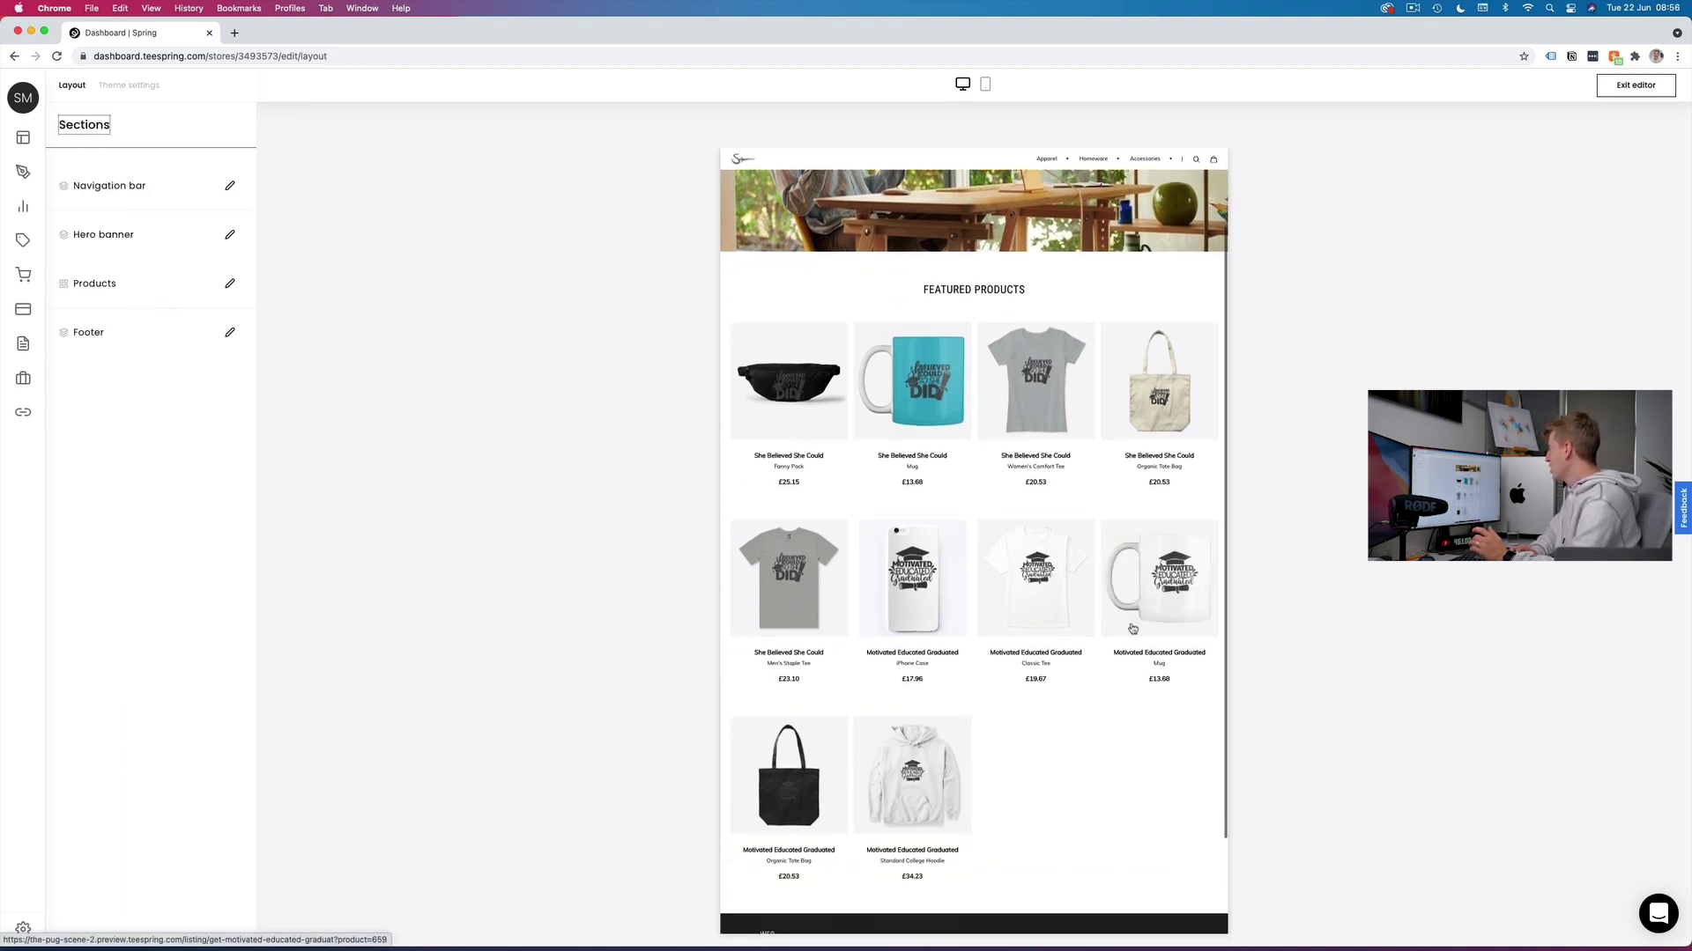
scroll(1134, 628, "down", 1)
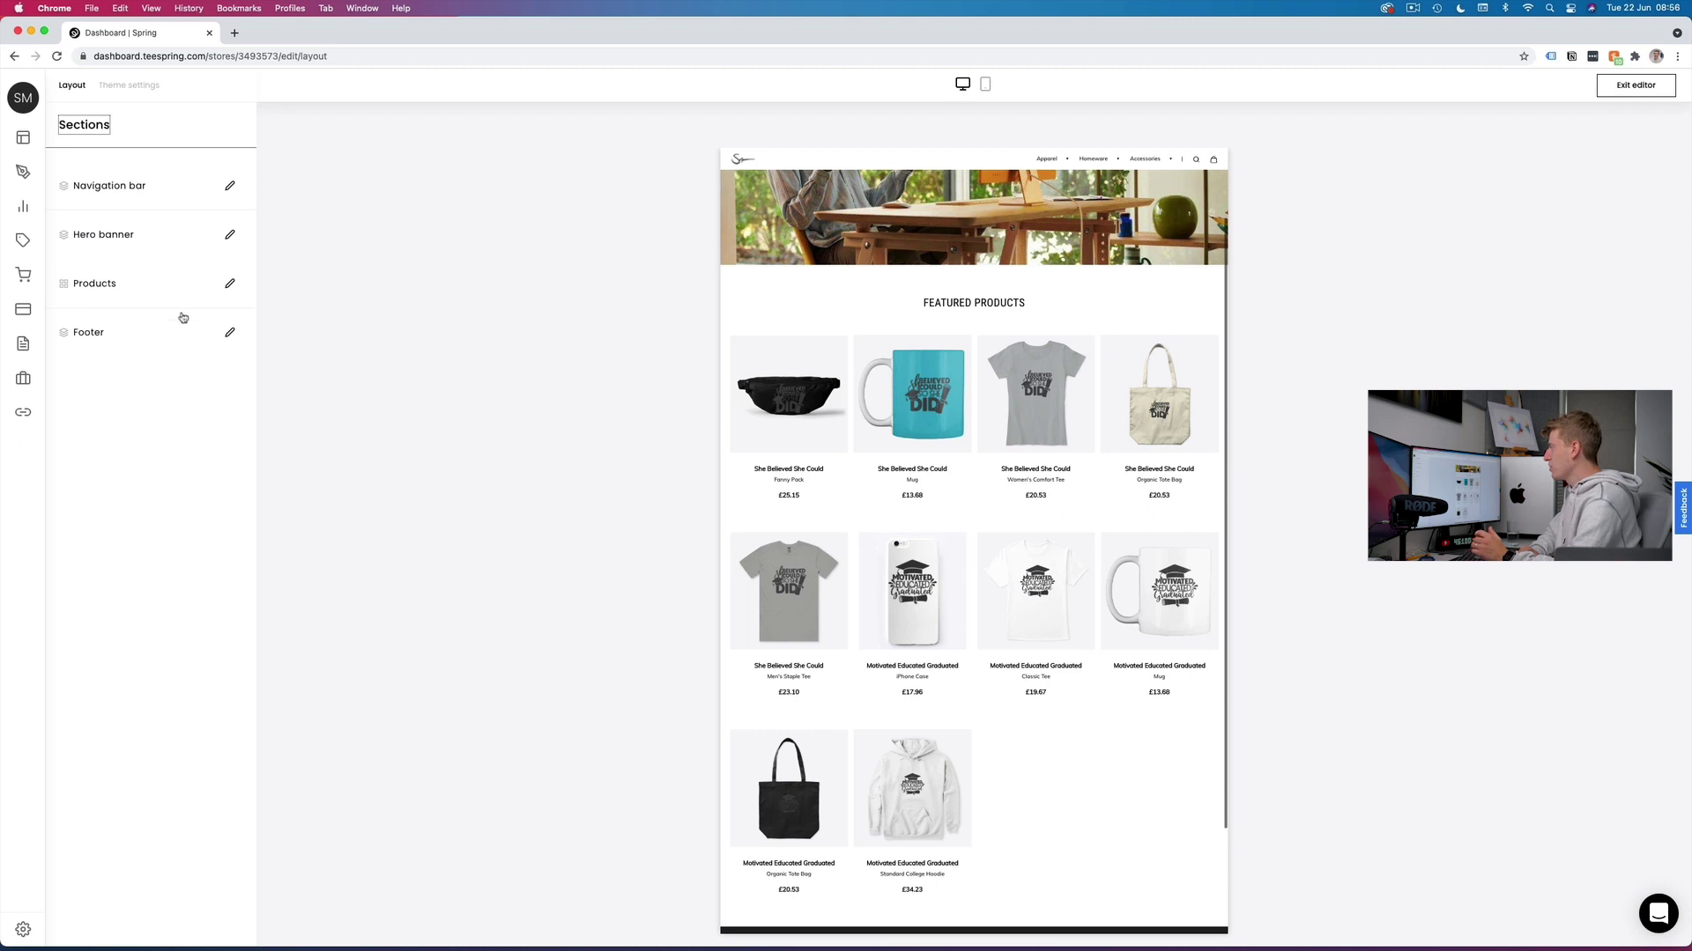
left_click(170, 333)
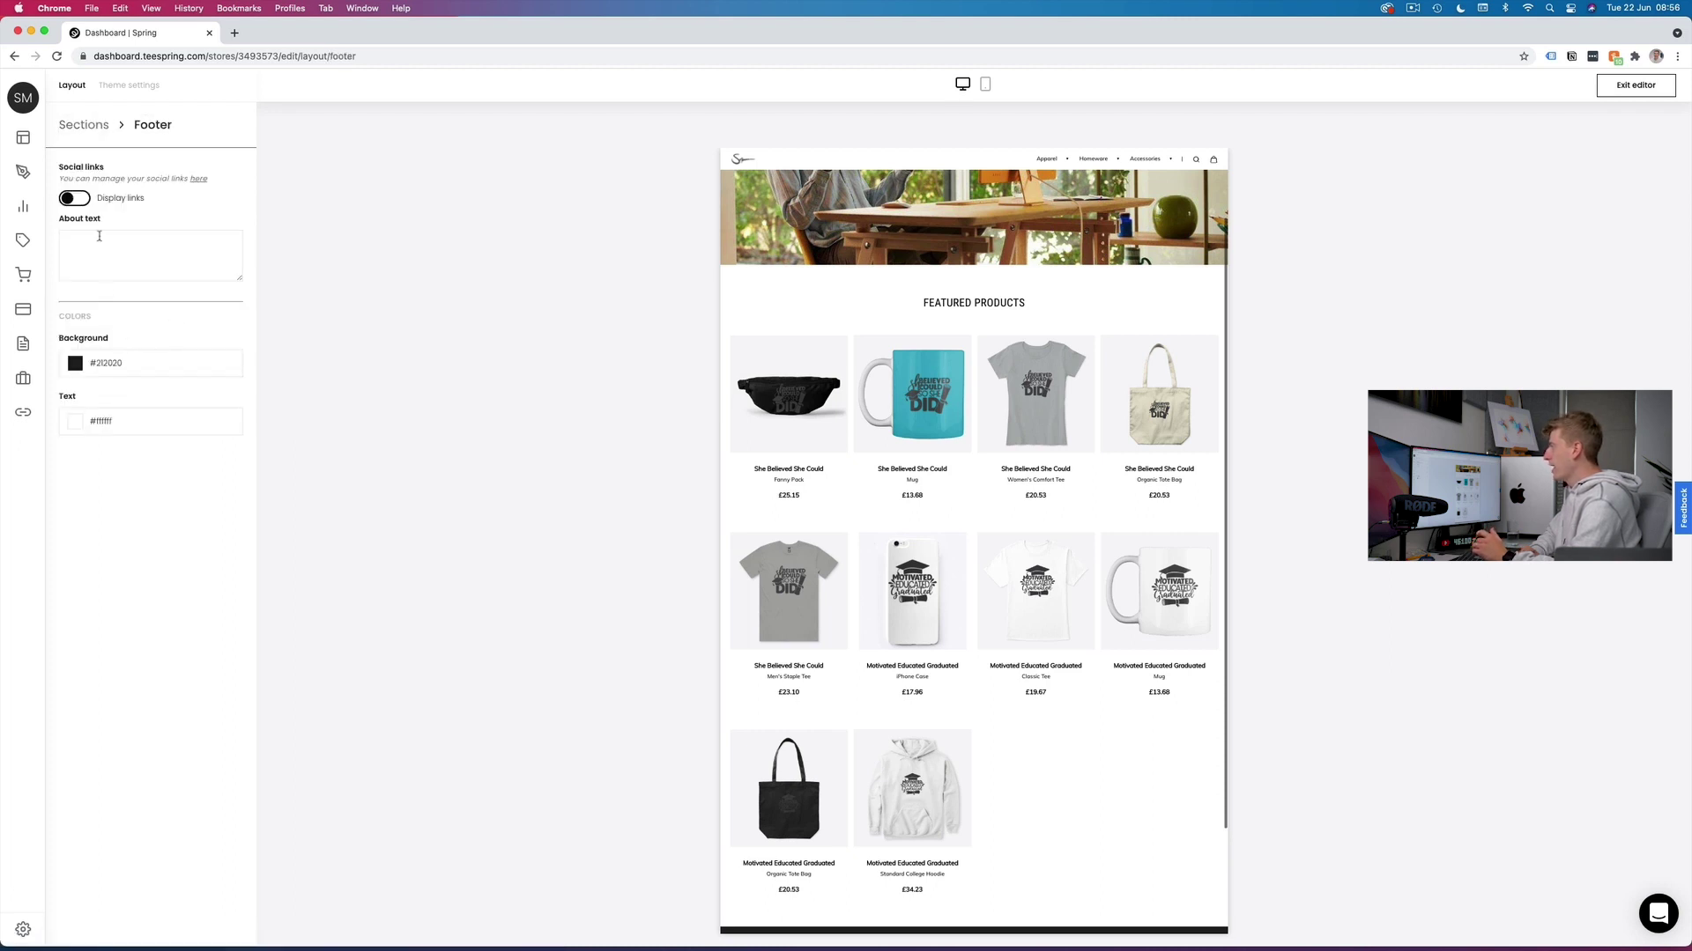
left_click(71, 199)
scroll(844, 661, "down", 2)
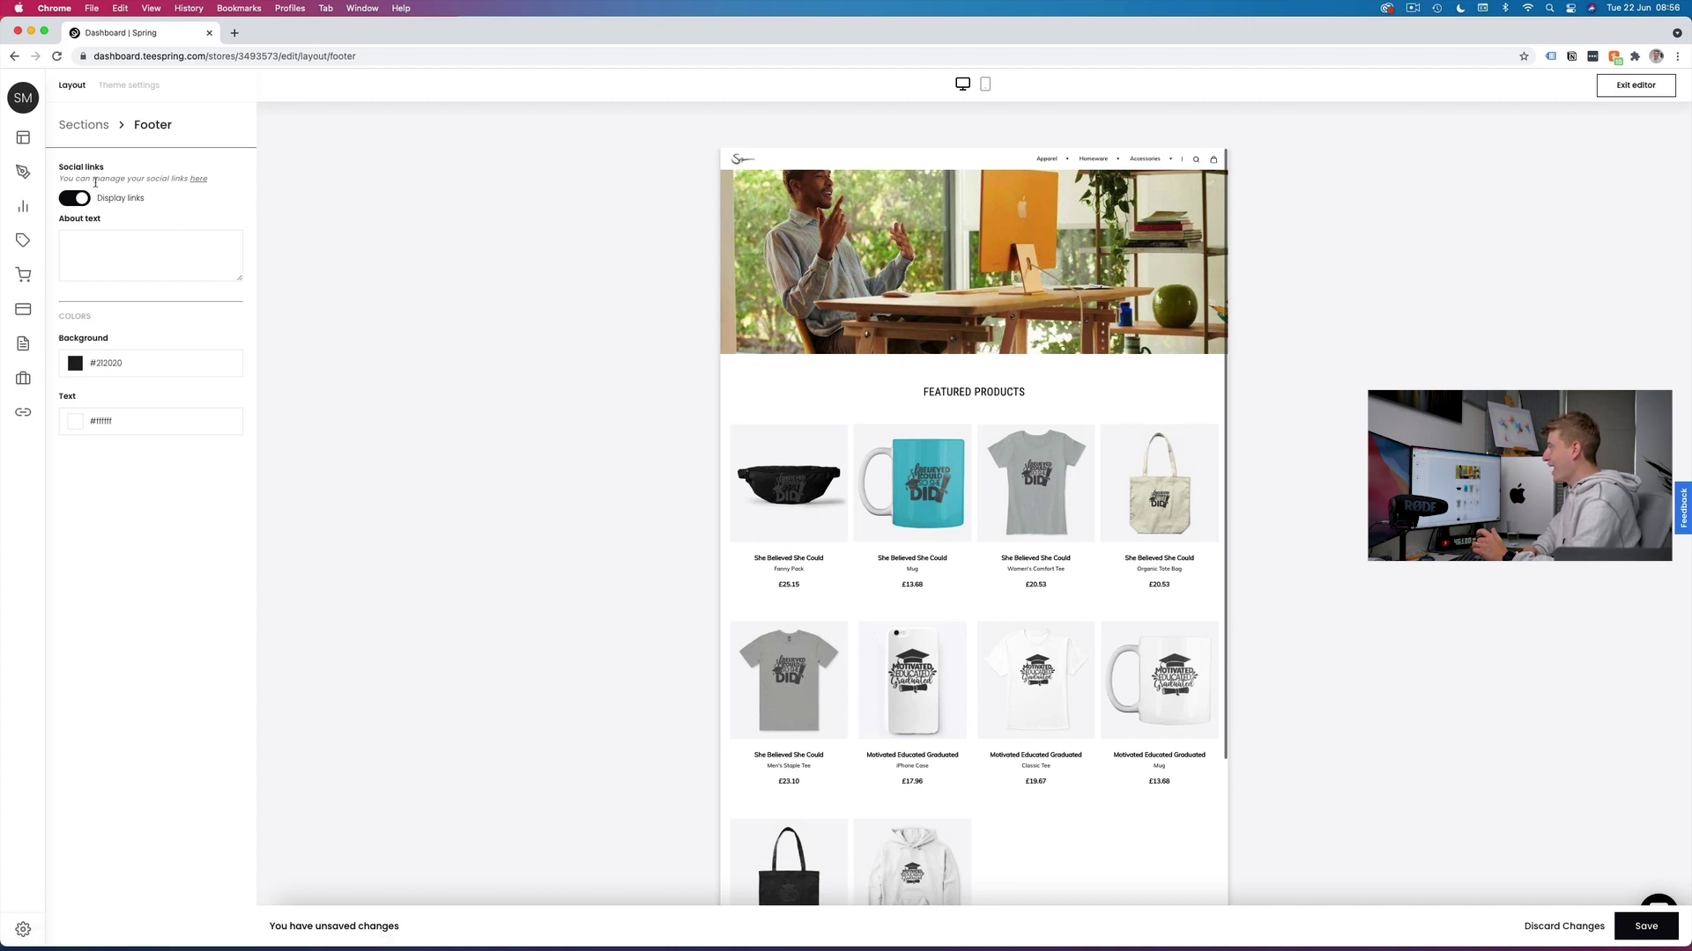
- Glance at the social-links management page, then return to Sections and save
left_click(196, 179)
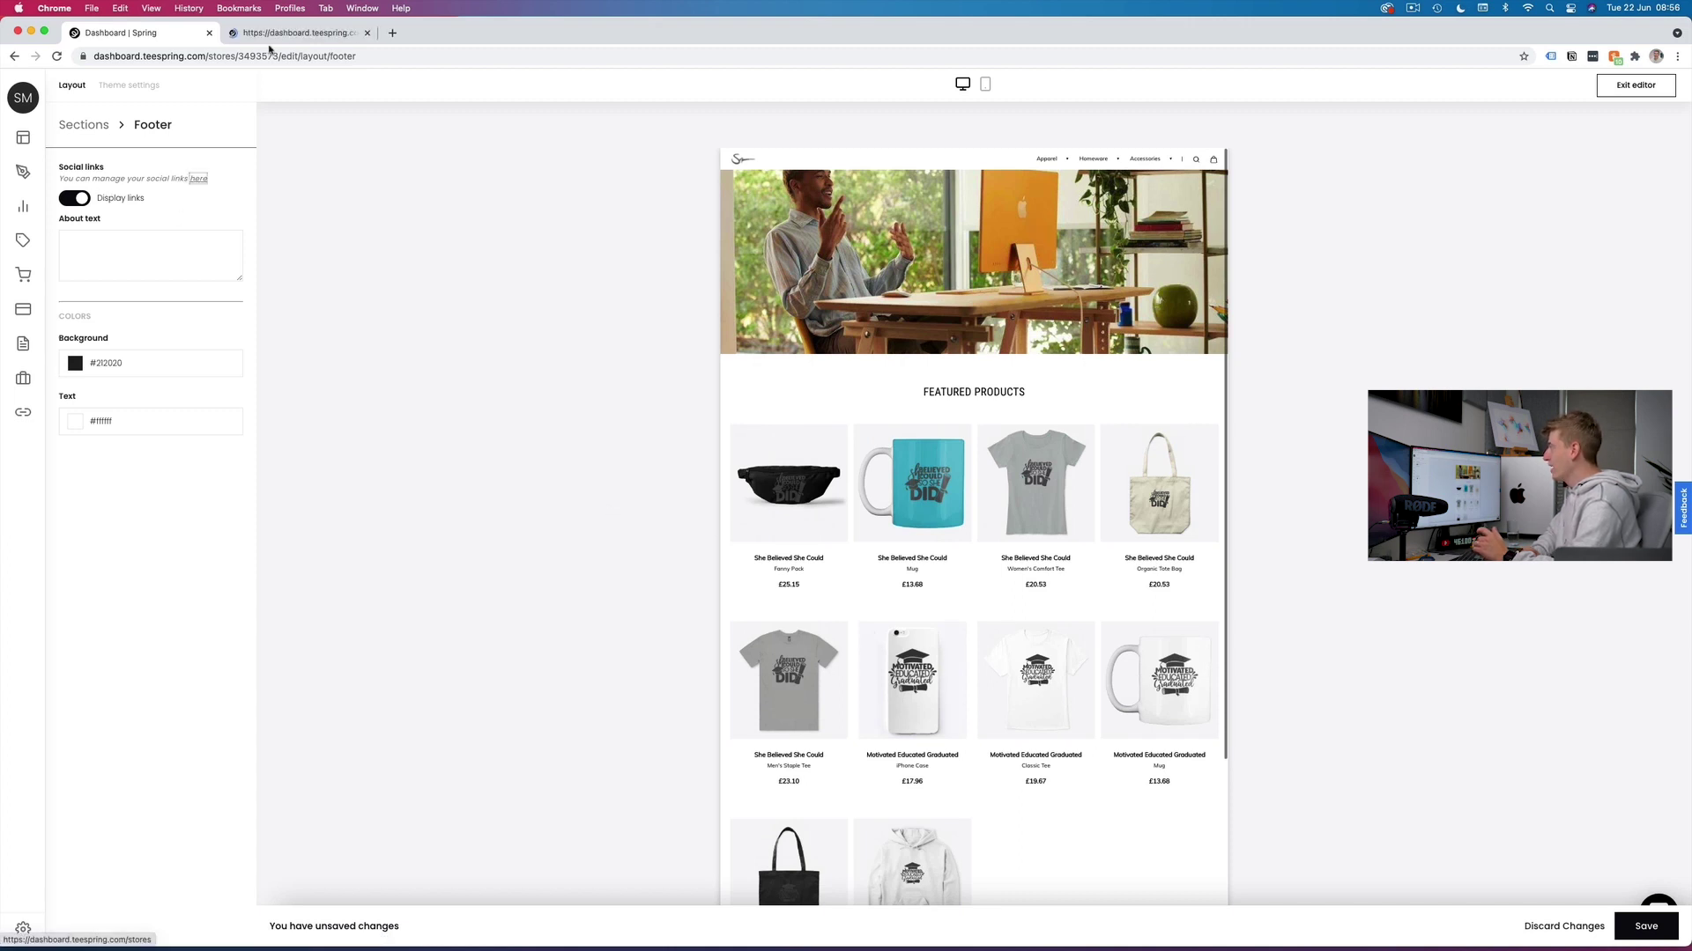
left_click(276, 34)
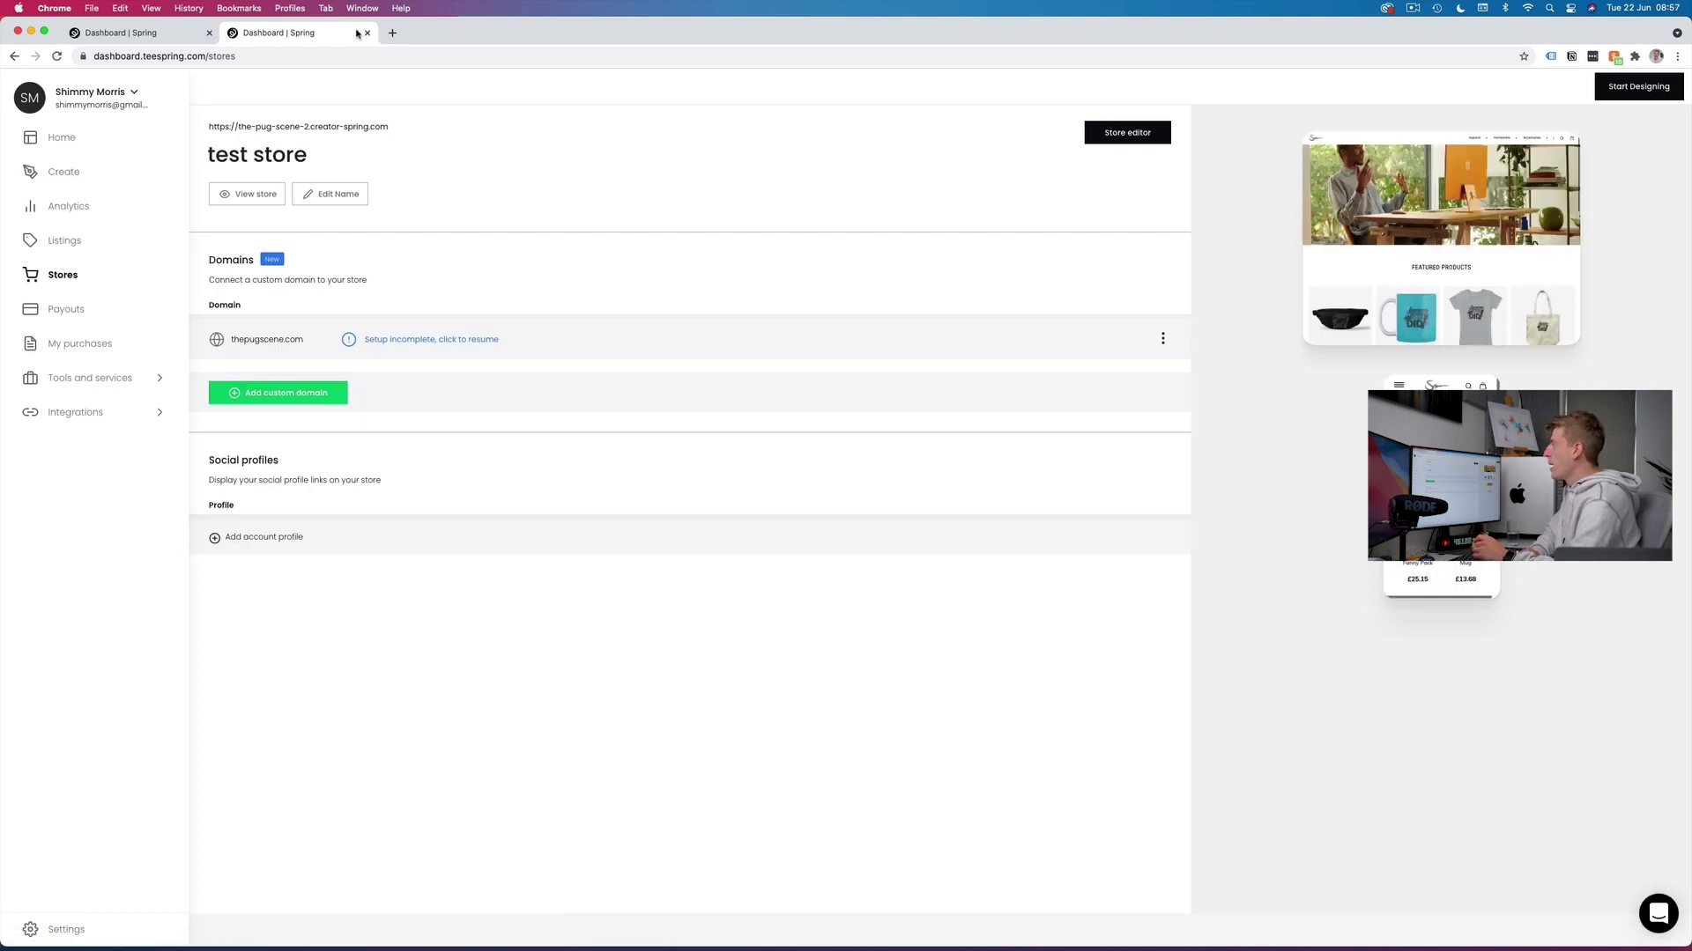
left_click(368, 33)
left_click(92, 126)
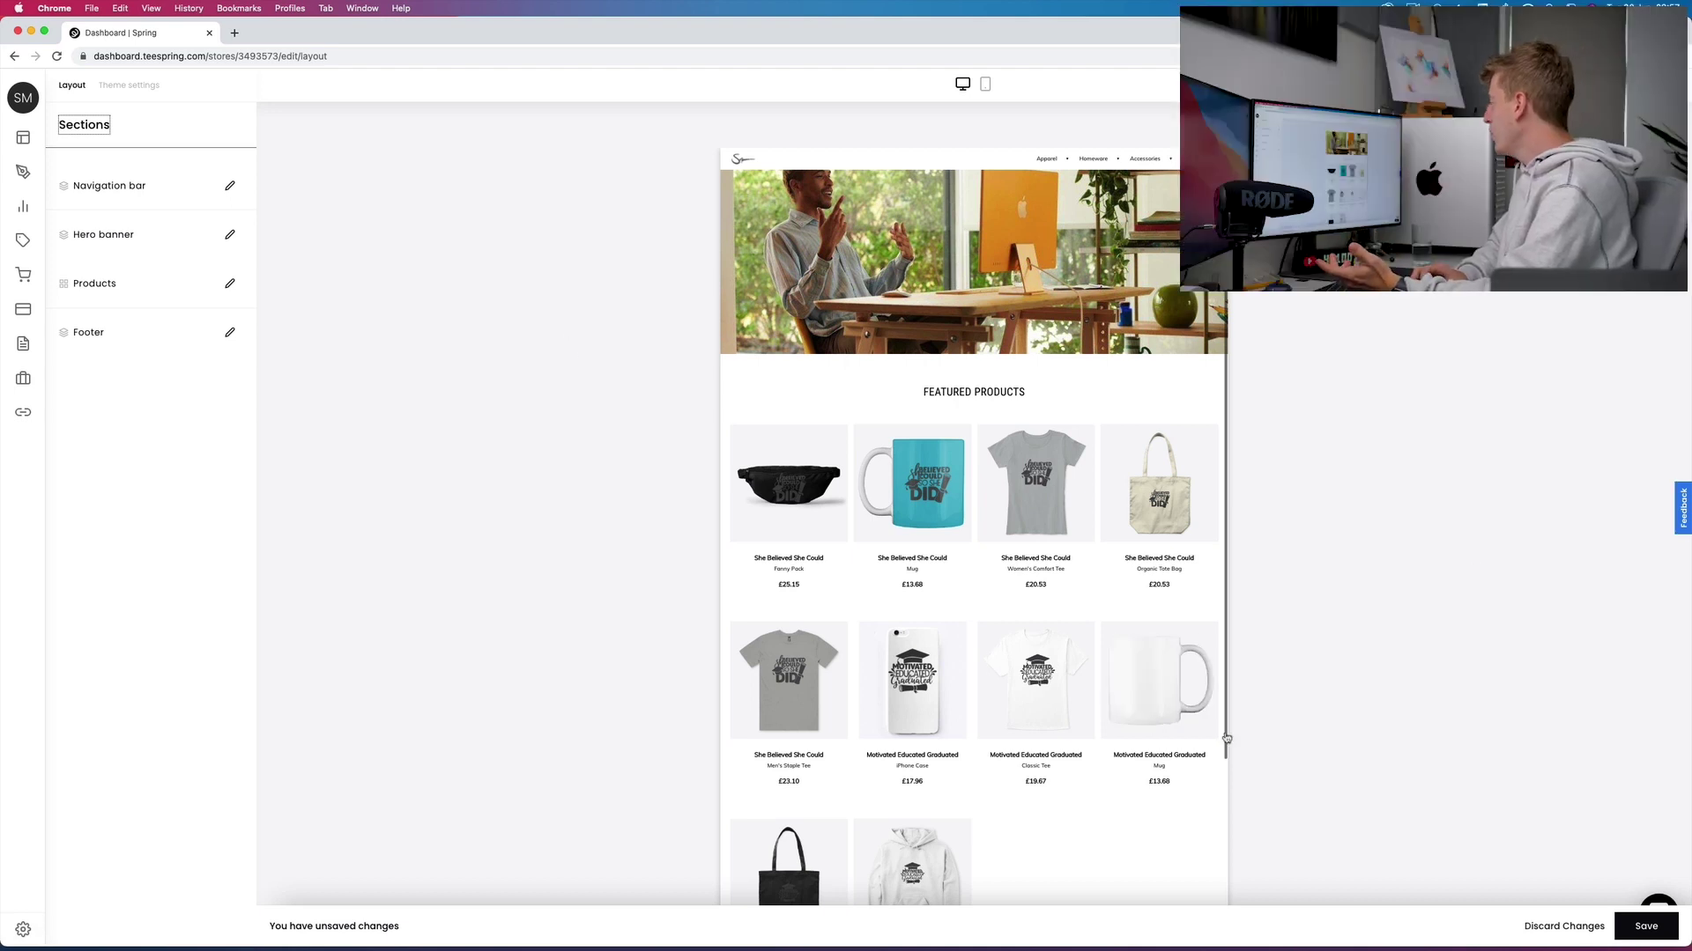
left_click(1645, 926)
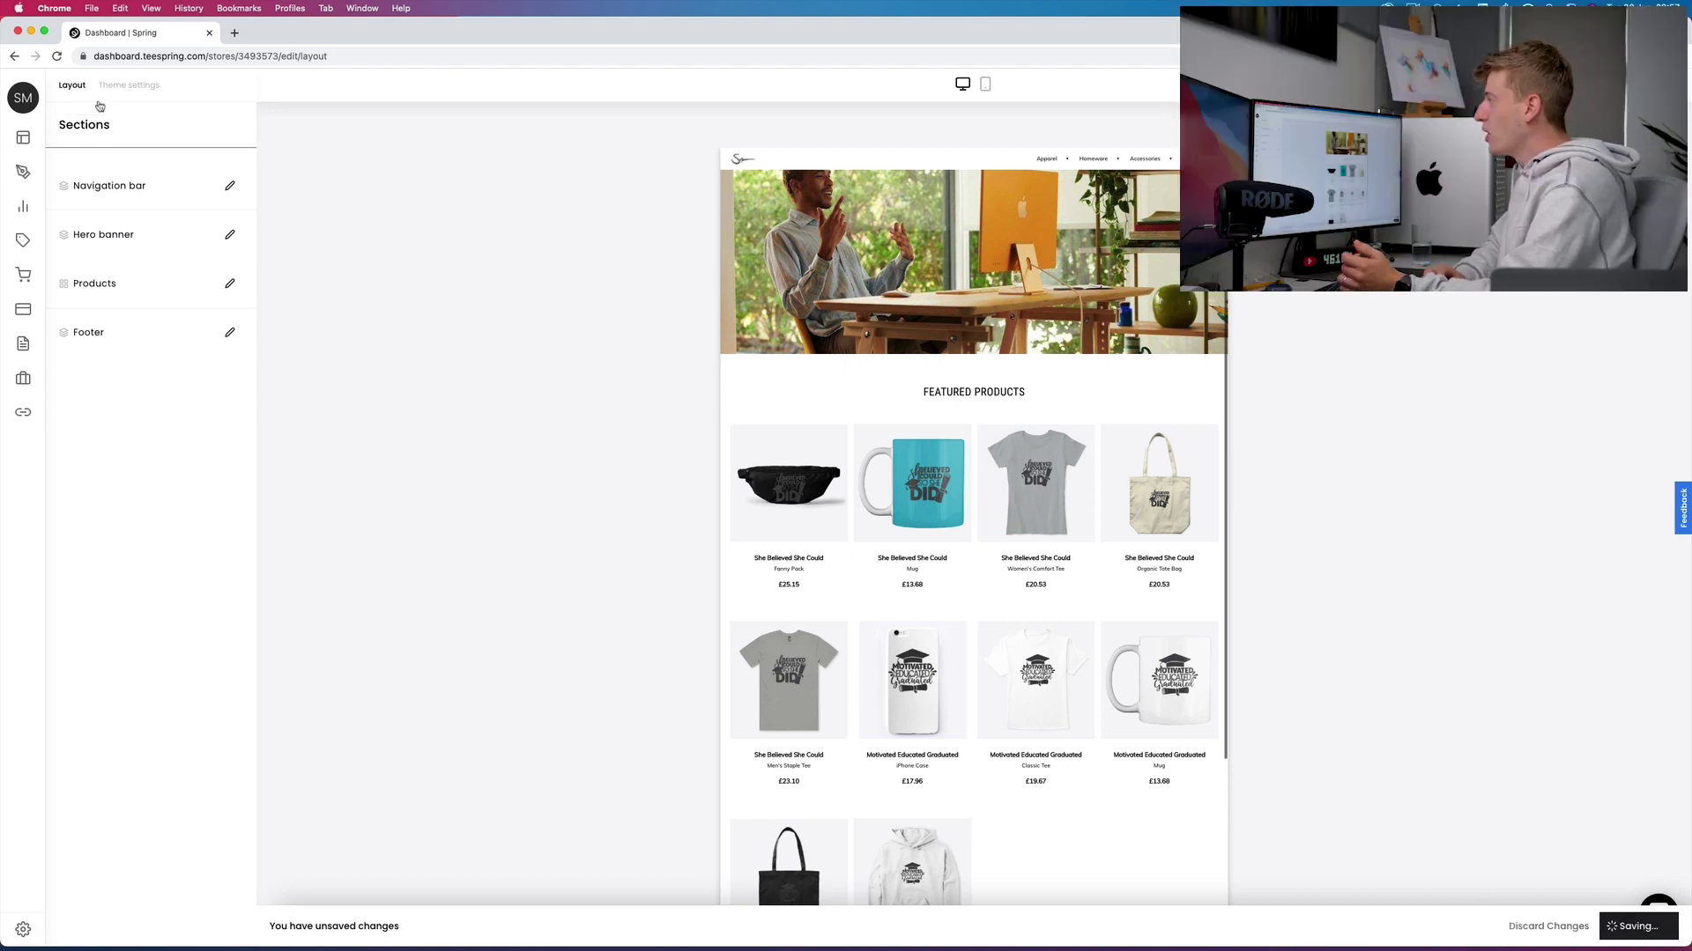
- Search for a custom .com domain, adding 'SHIMMY' to the prefilled test store name
left_click(29, 275)
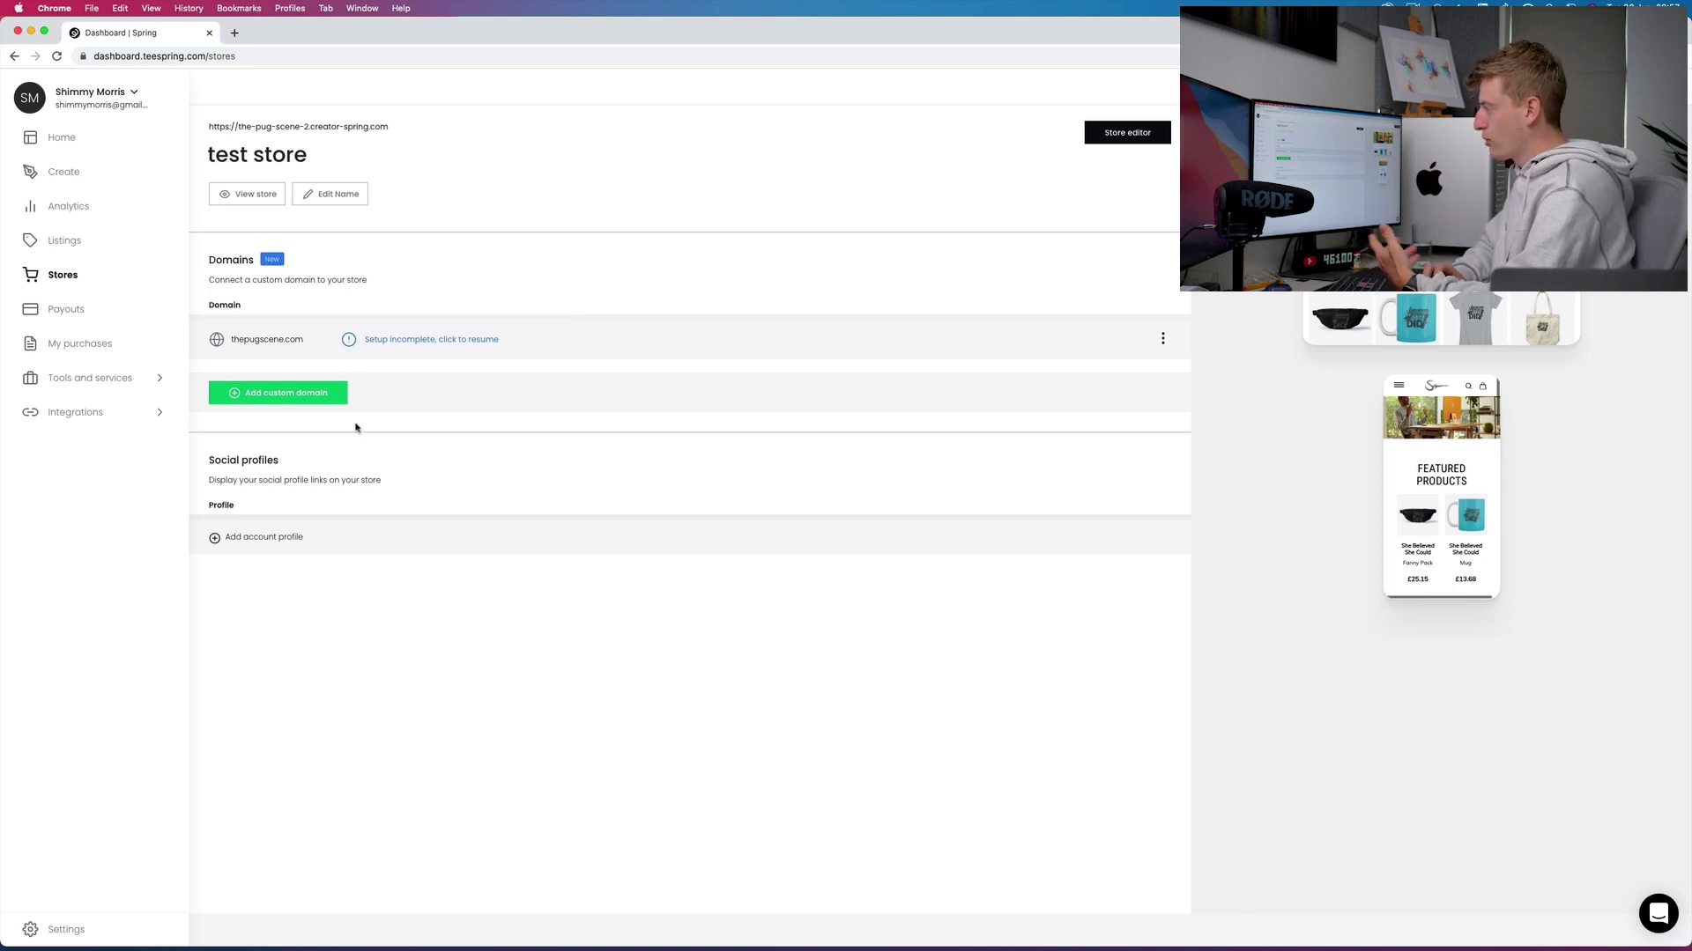
left_click(317, 393)
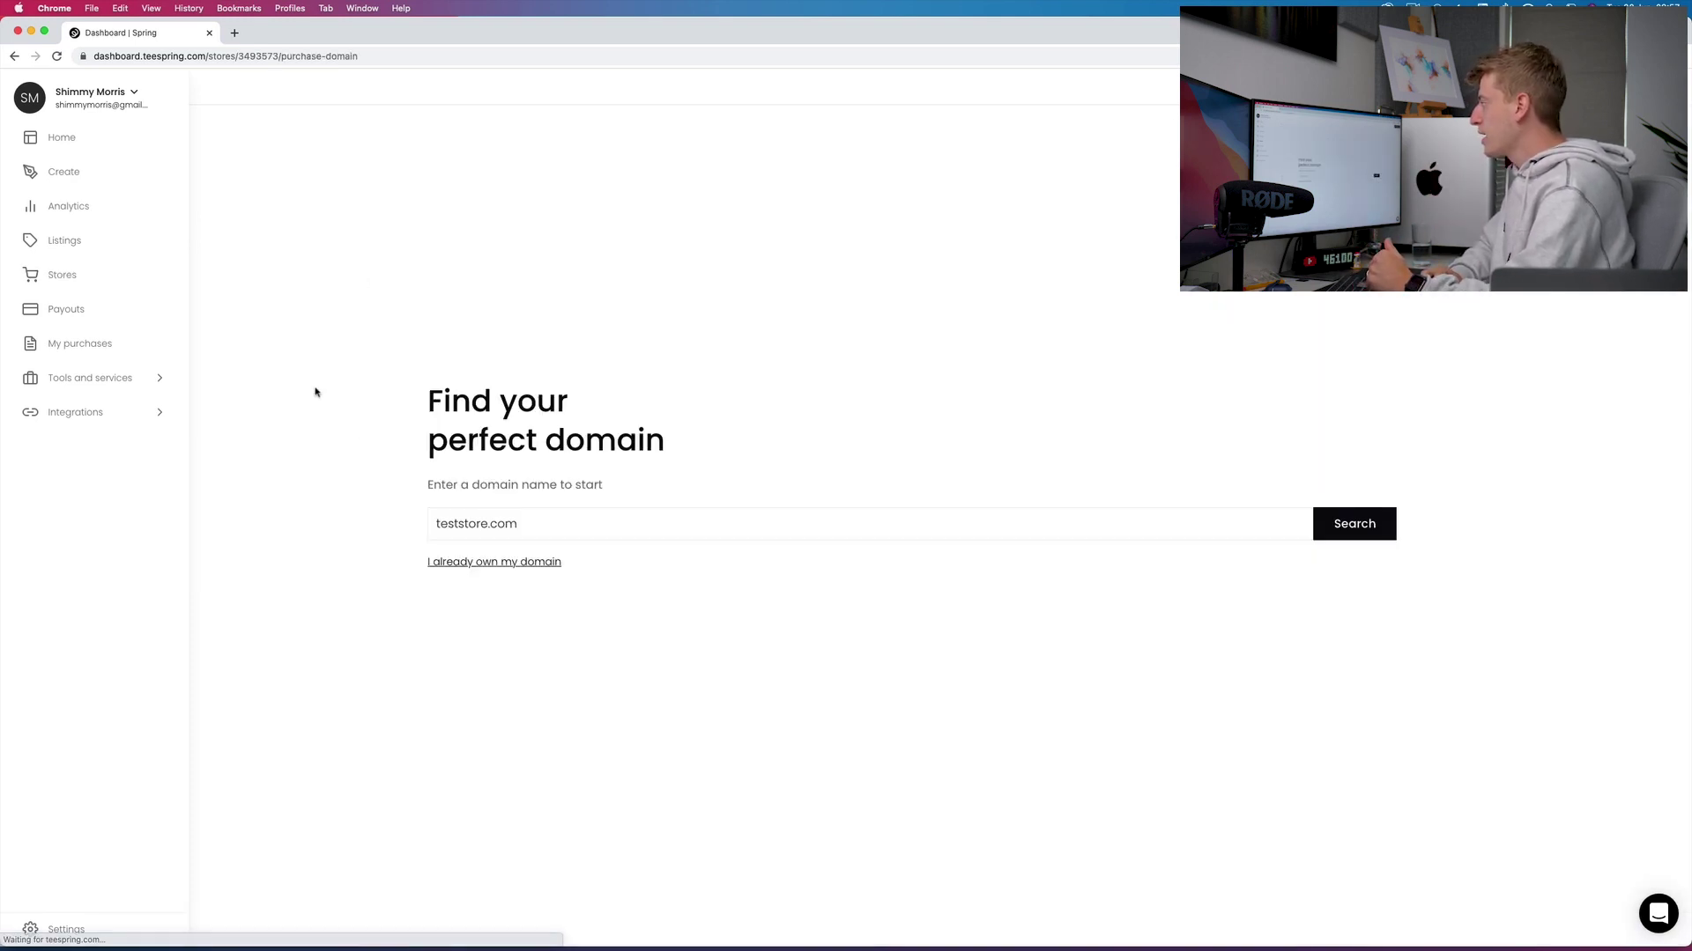
left_click(547, 526)
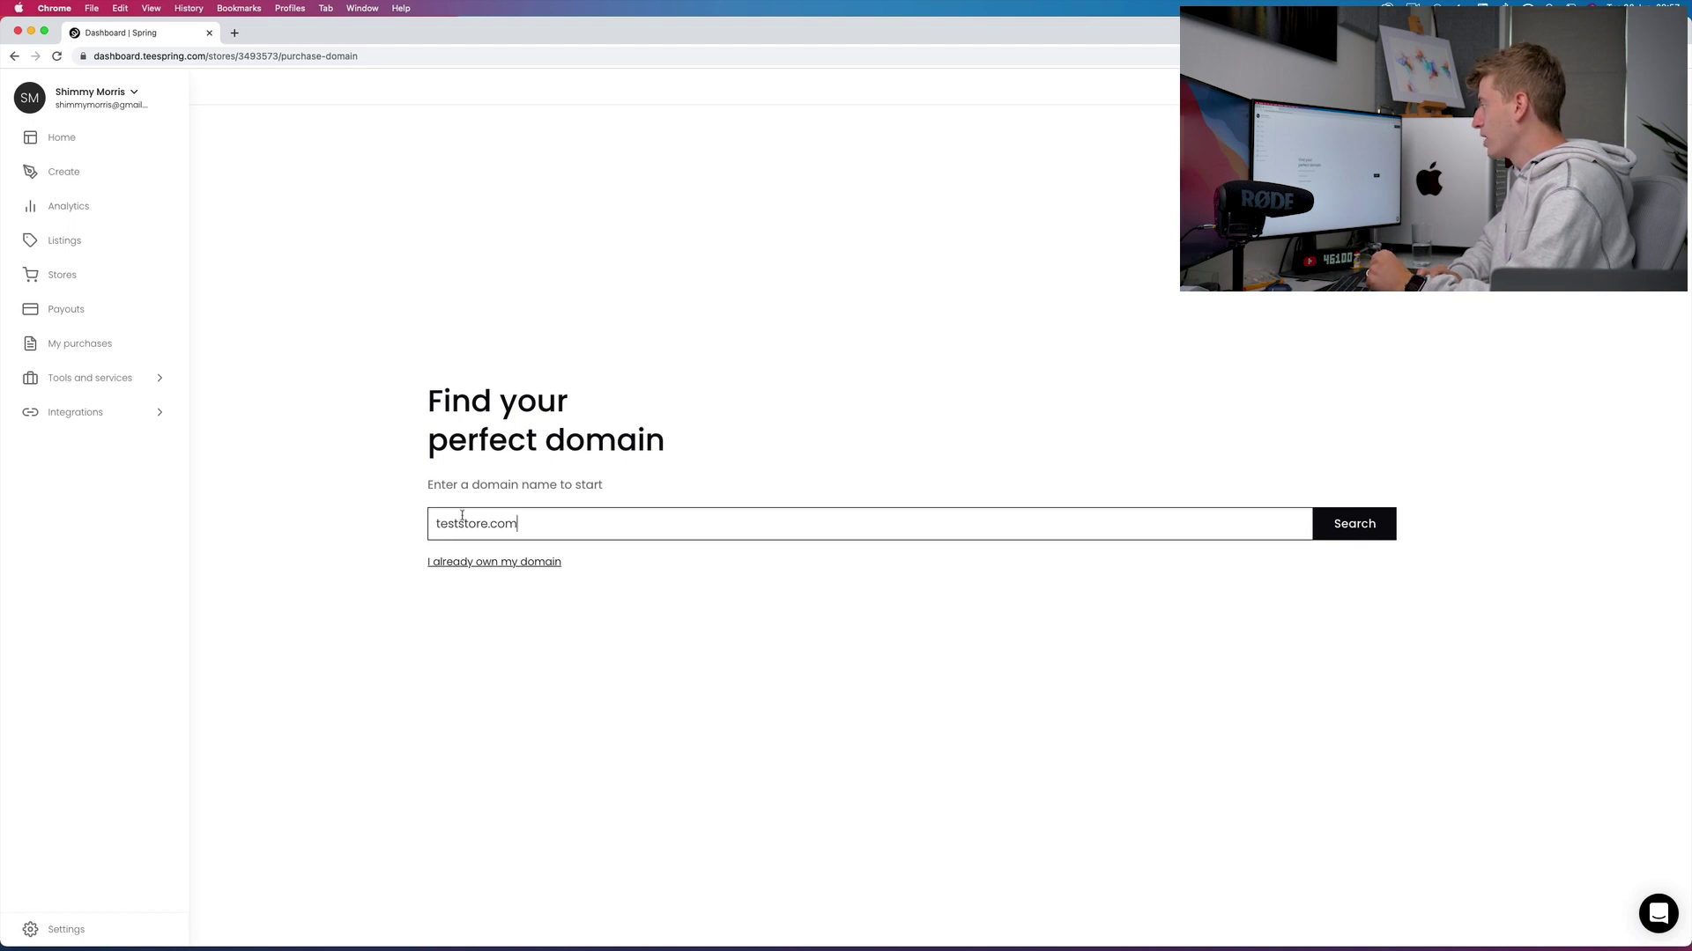
type("SHIMMY")
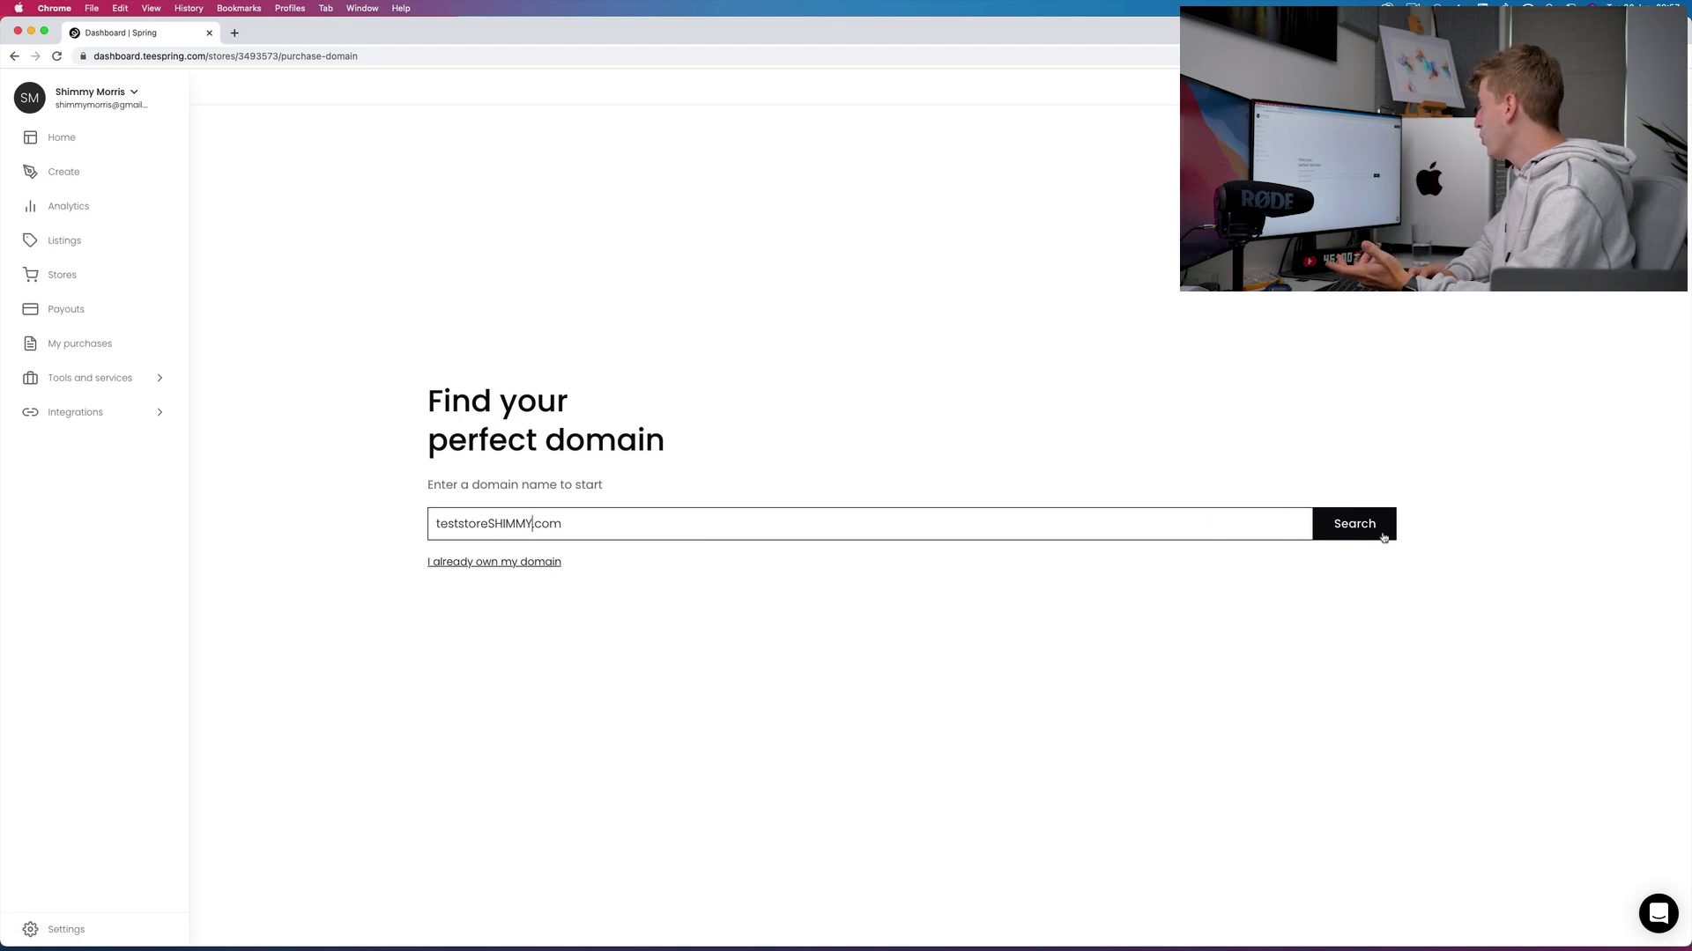
left_click(1384, 537)
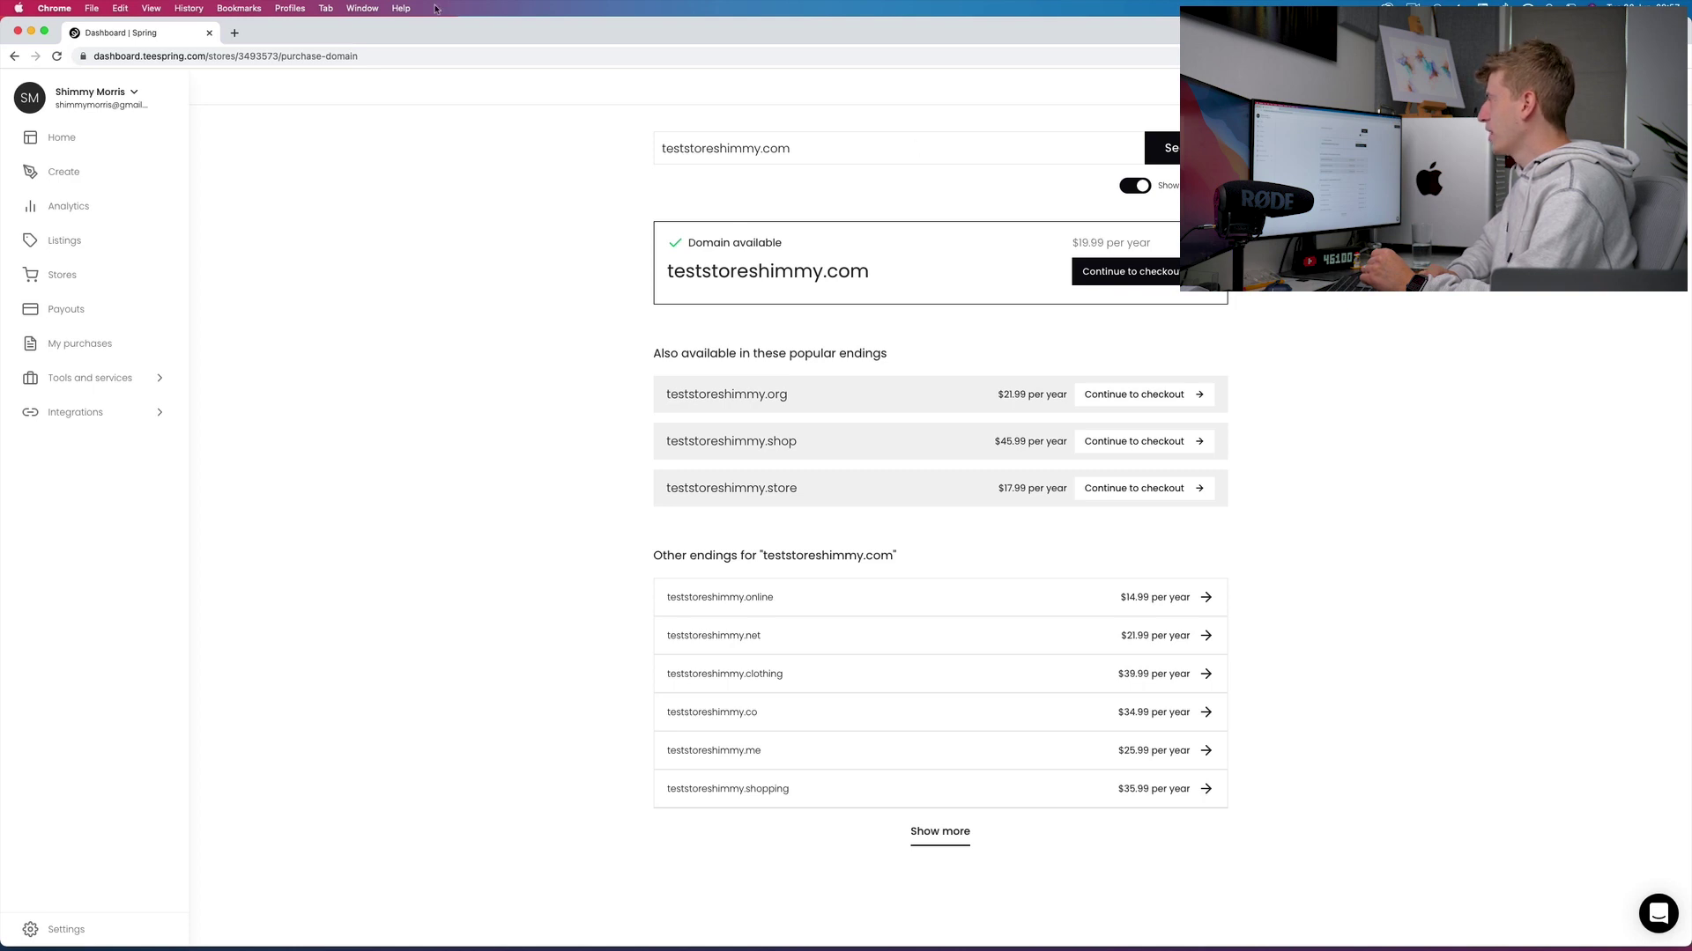
- Open godaddy.com in a new browser tab
left_click(236, 35)
type("godaddy.com")
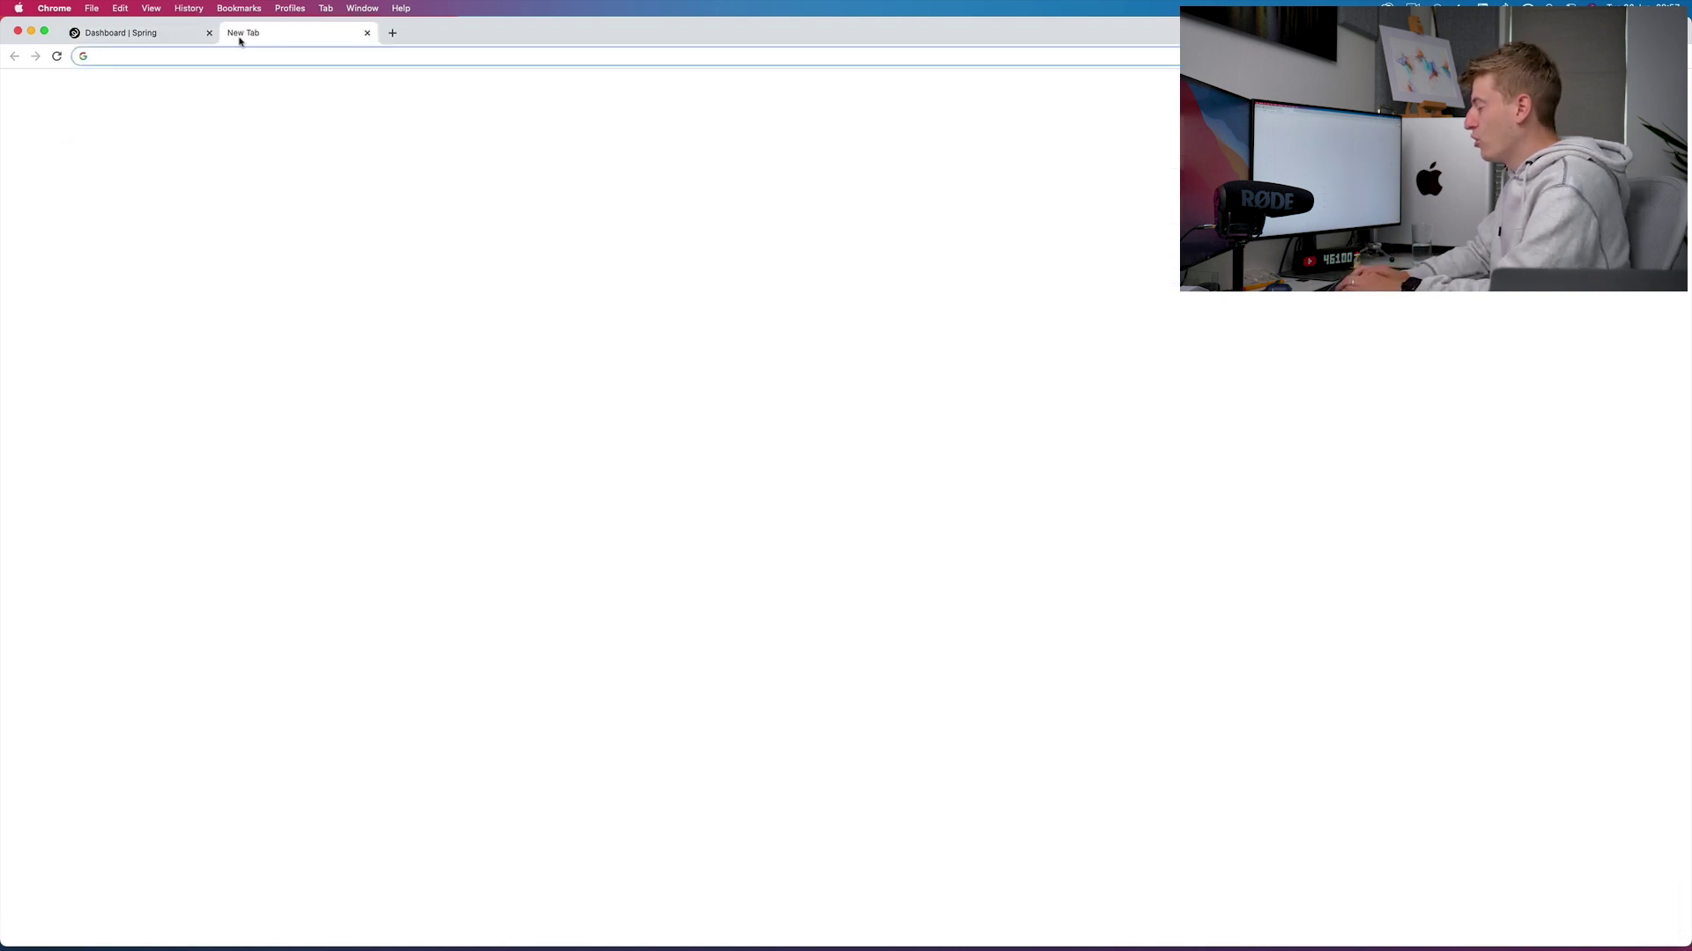
key("Return")
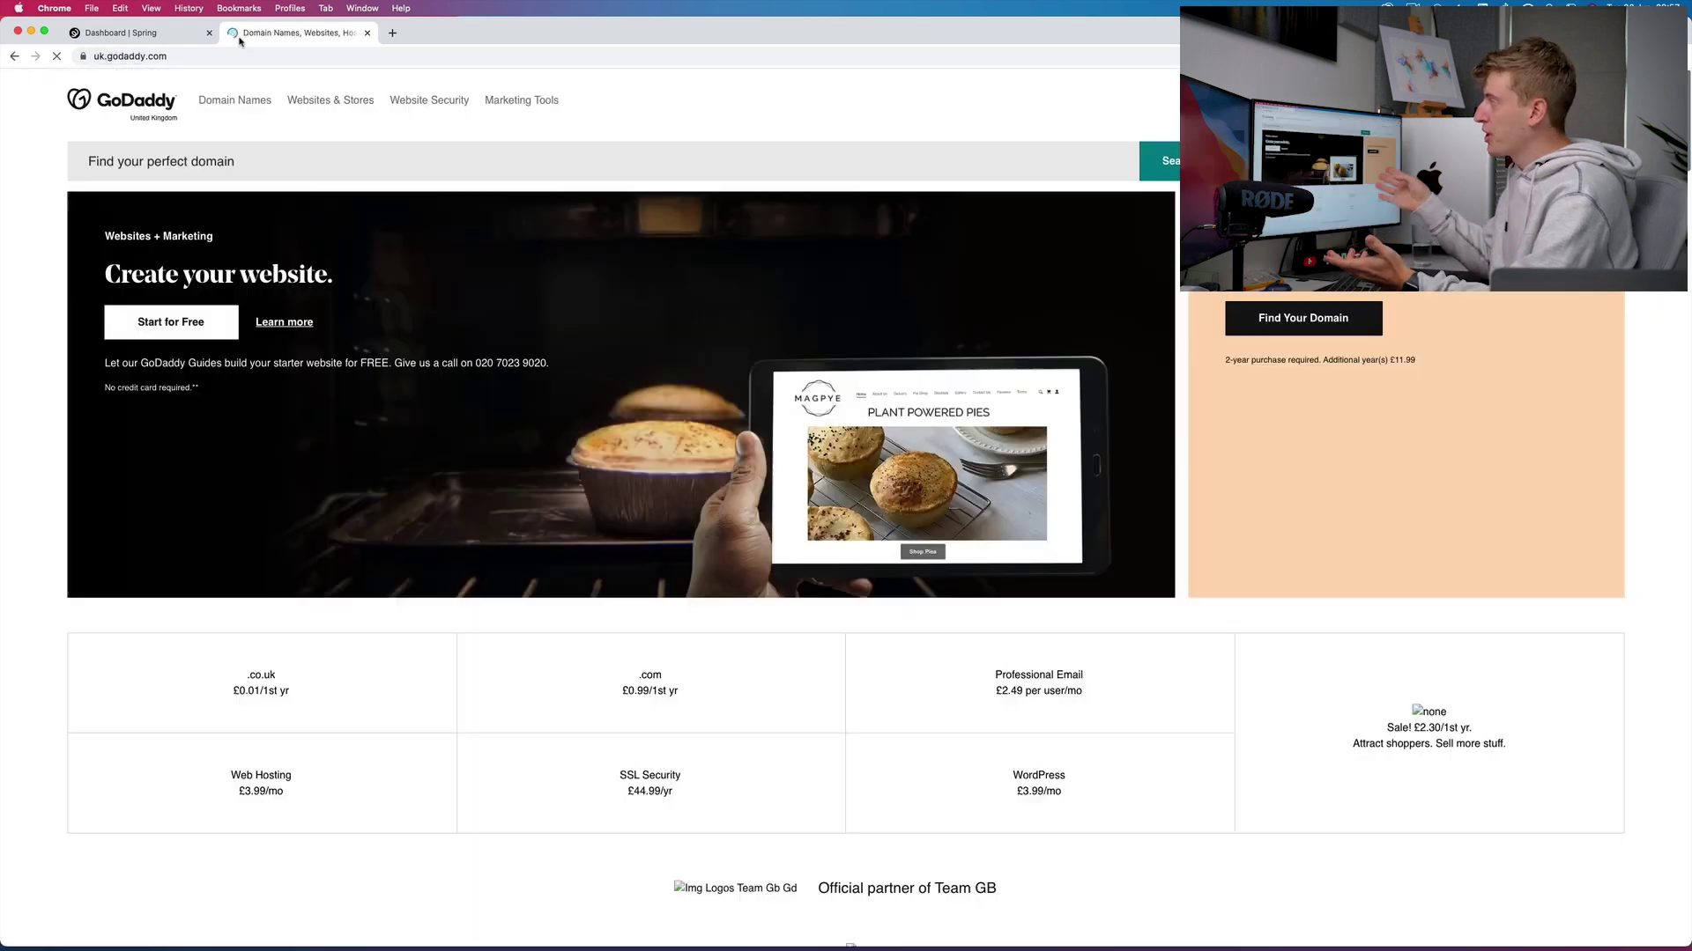
- Search GoDaddy for the domain copied from Spring's results to compare prices
left_click(181, 42)
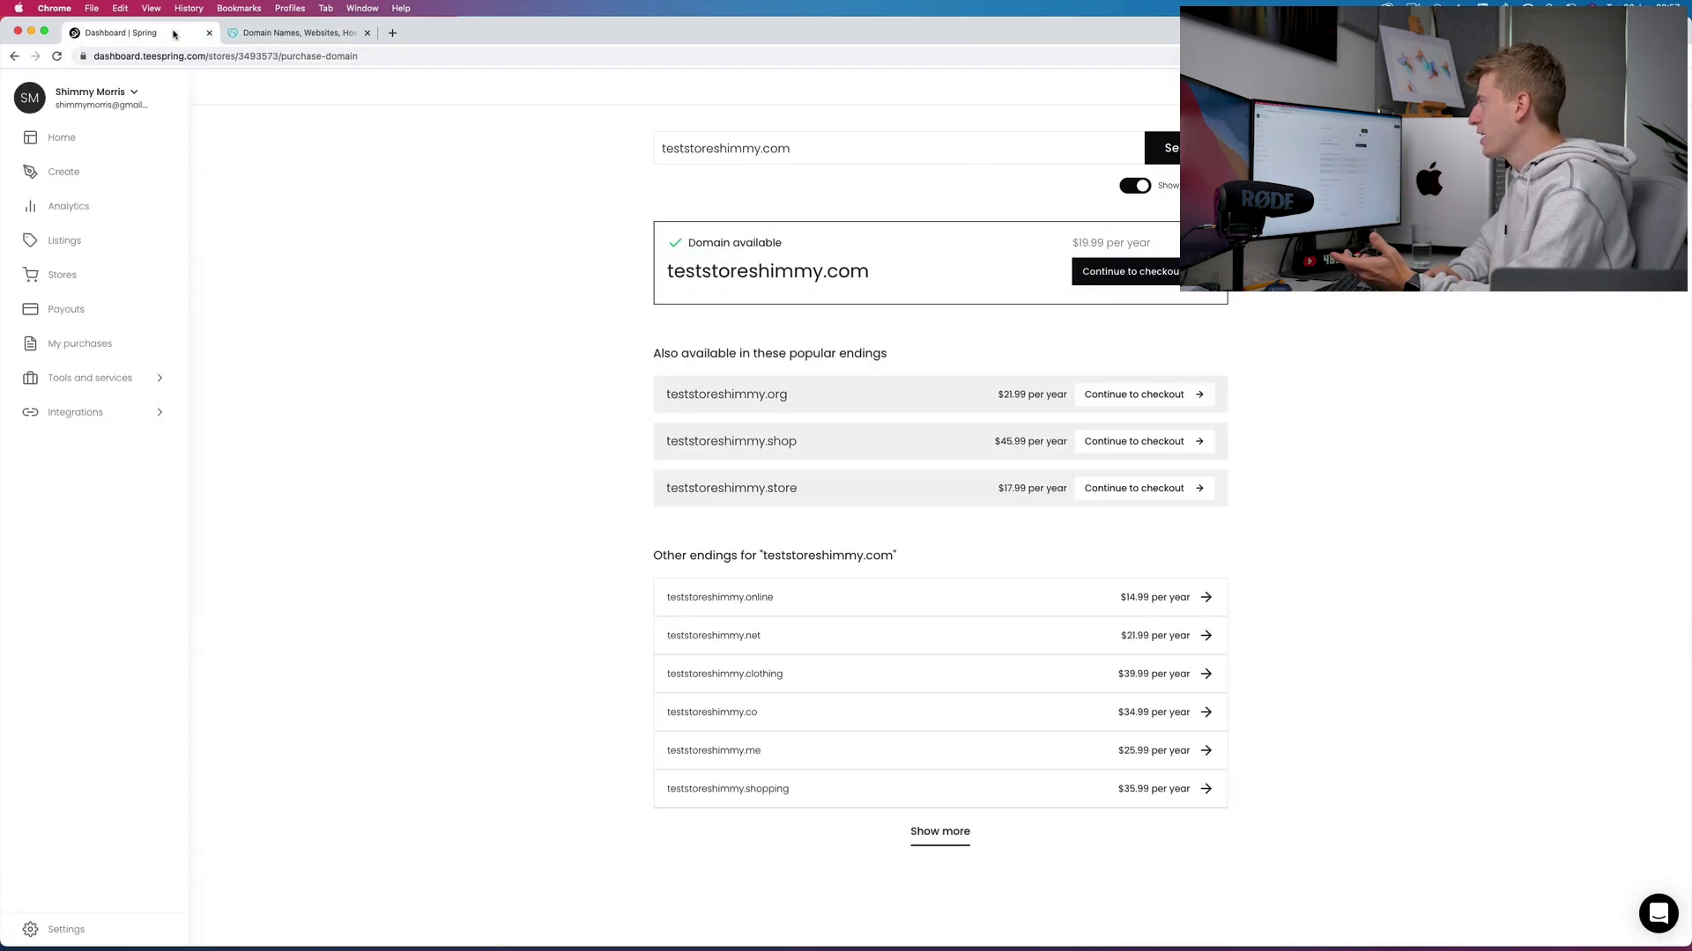
left_click_drag(796, 148, 672, 137)
key("cmd+c")
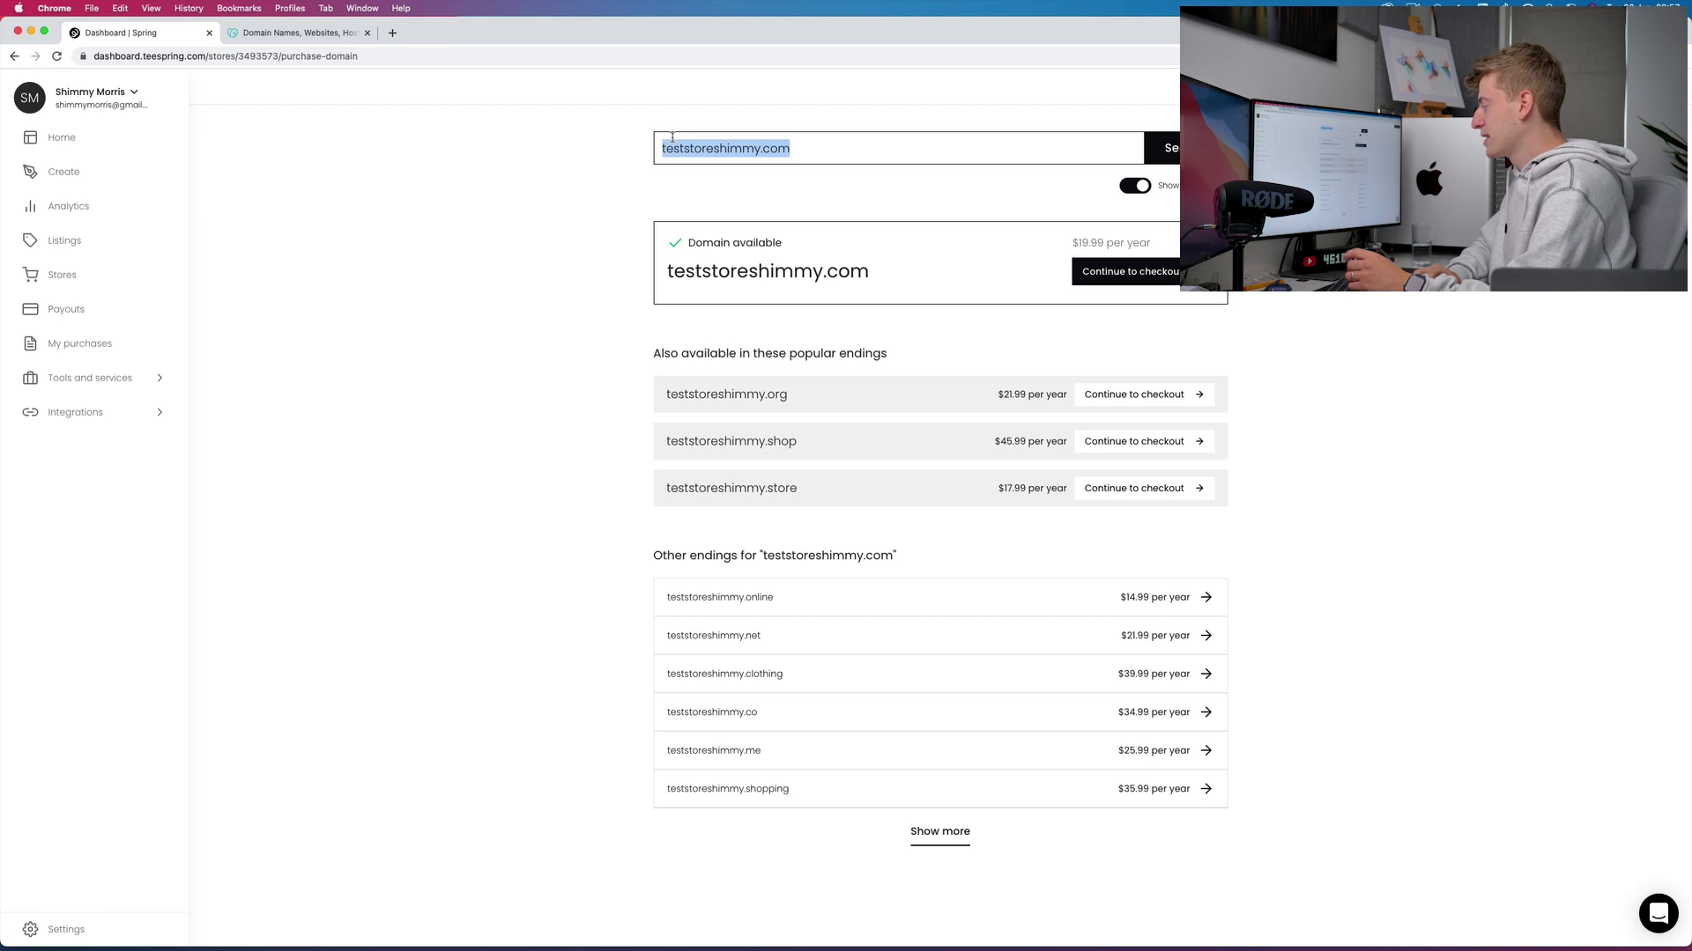
left_click(352, 40)
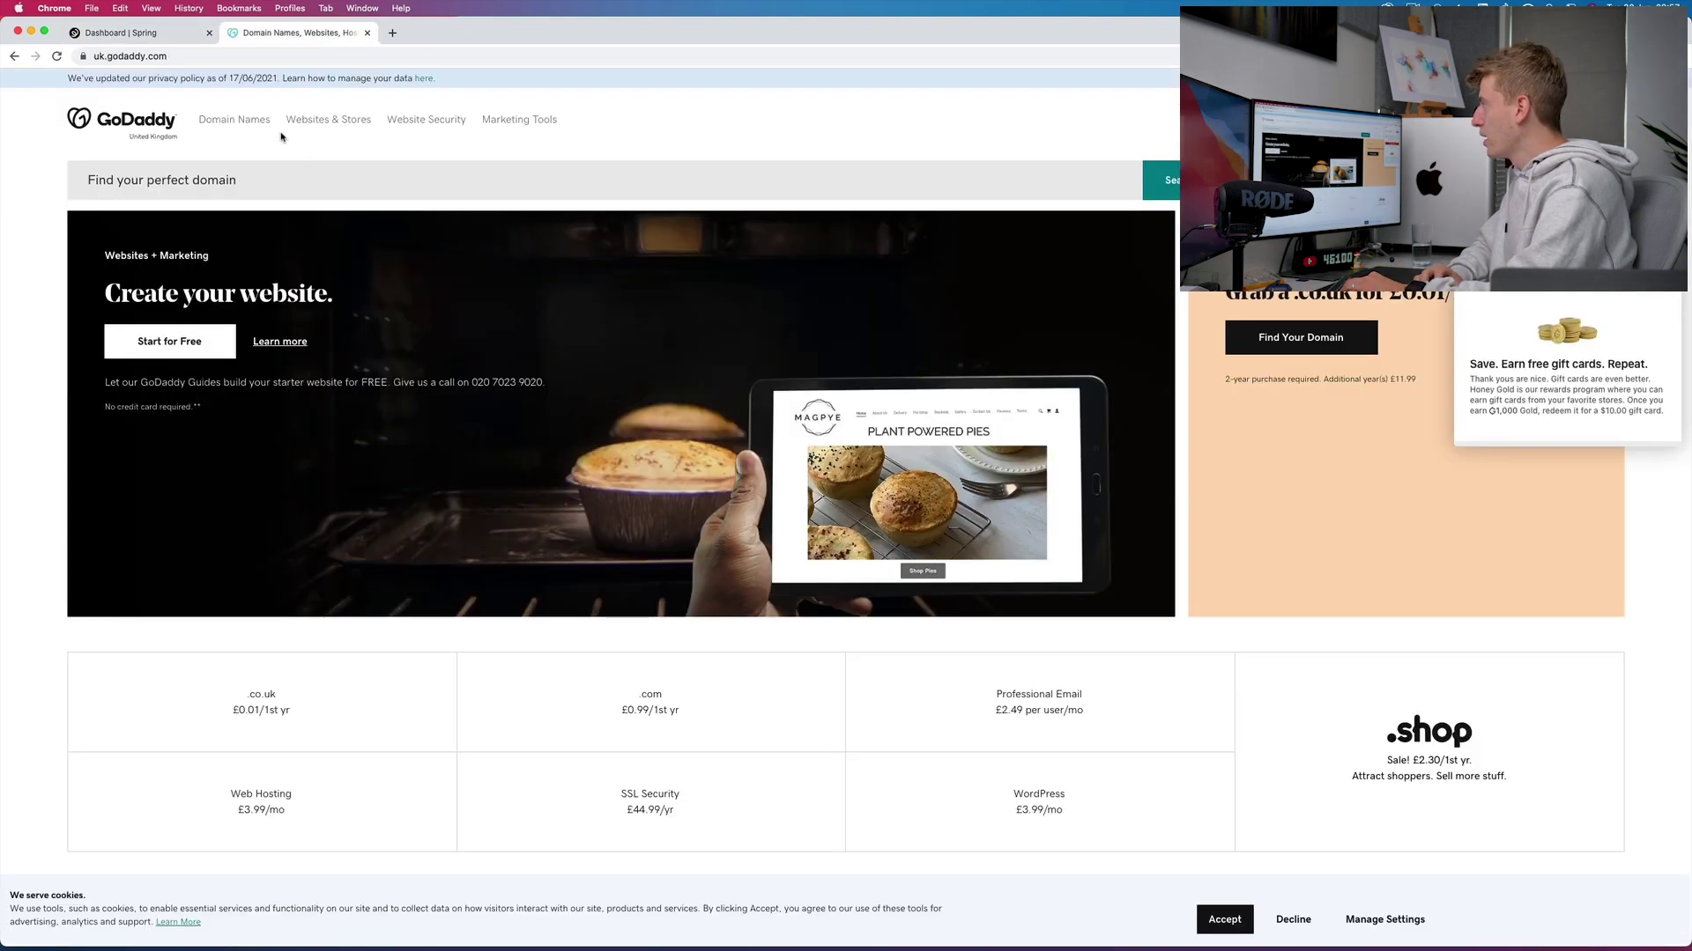
left_click(282, 180)
key("cmd+v")
key("Return")
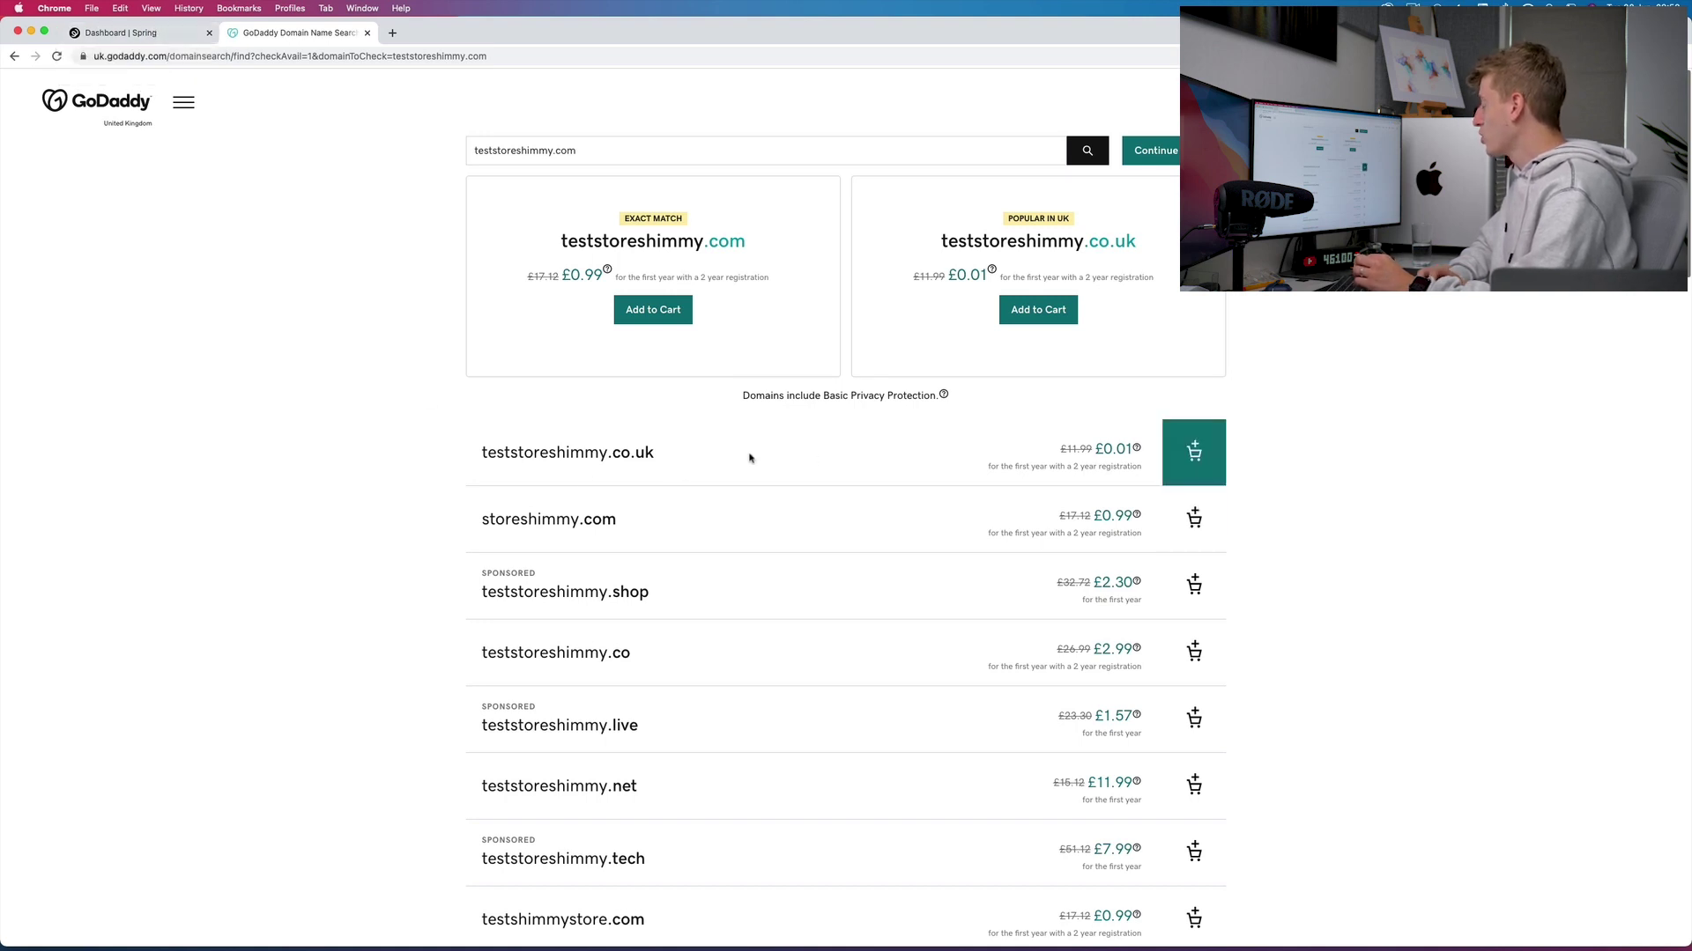
left_click(154, 32)
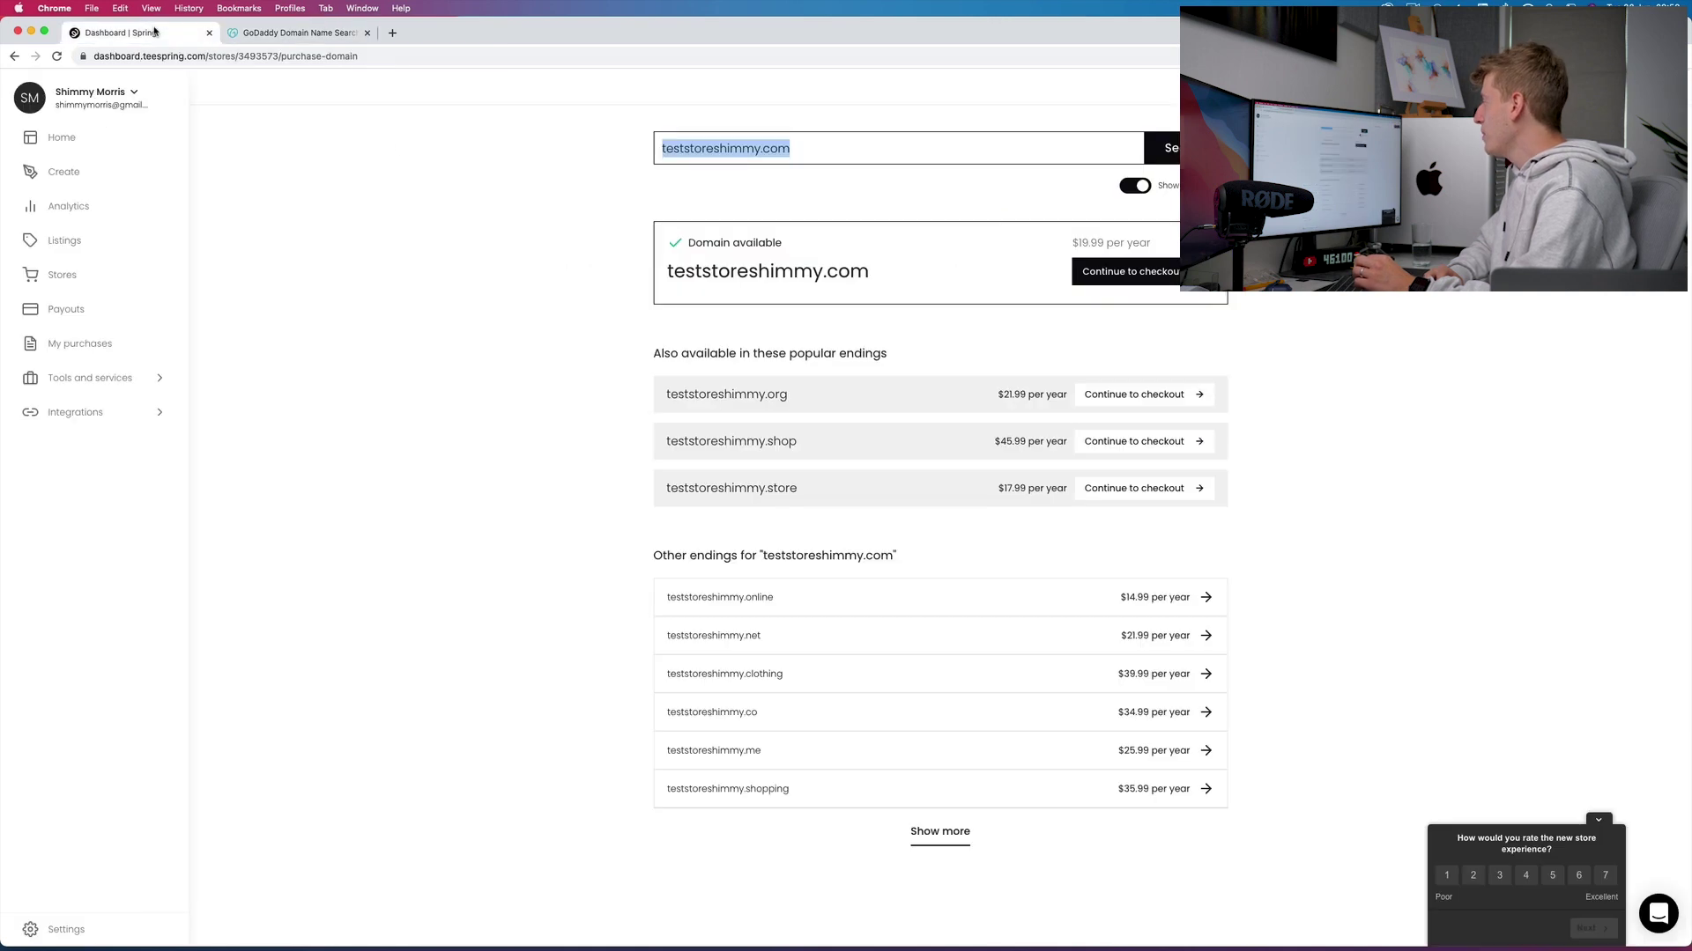
- Preview the .com domain checkout, then back out to the test store overview without buying
left_click(1099, 275)
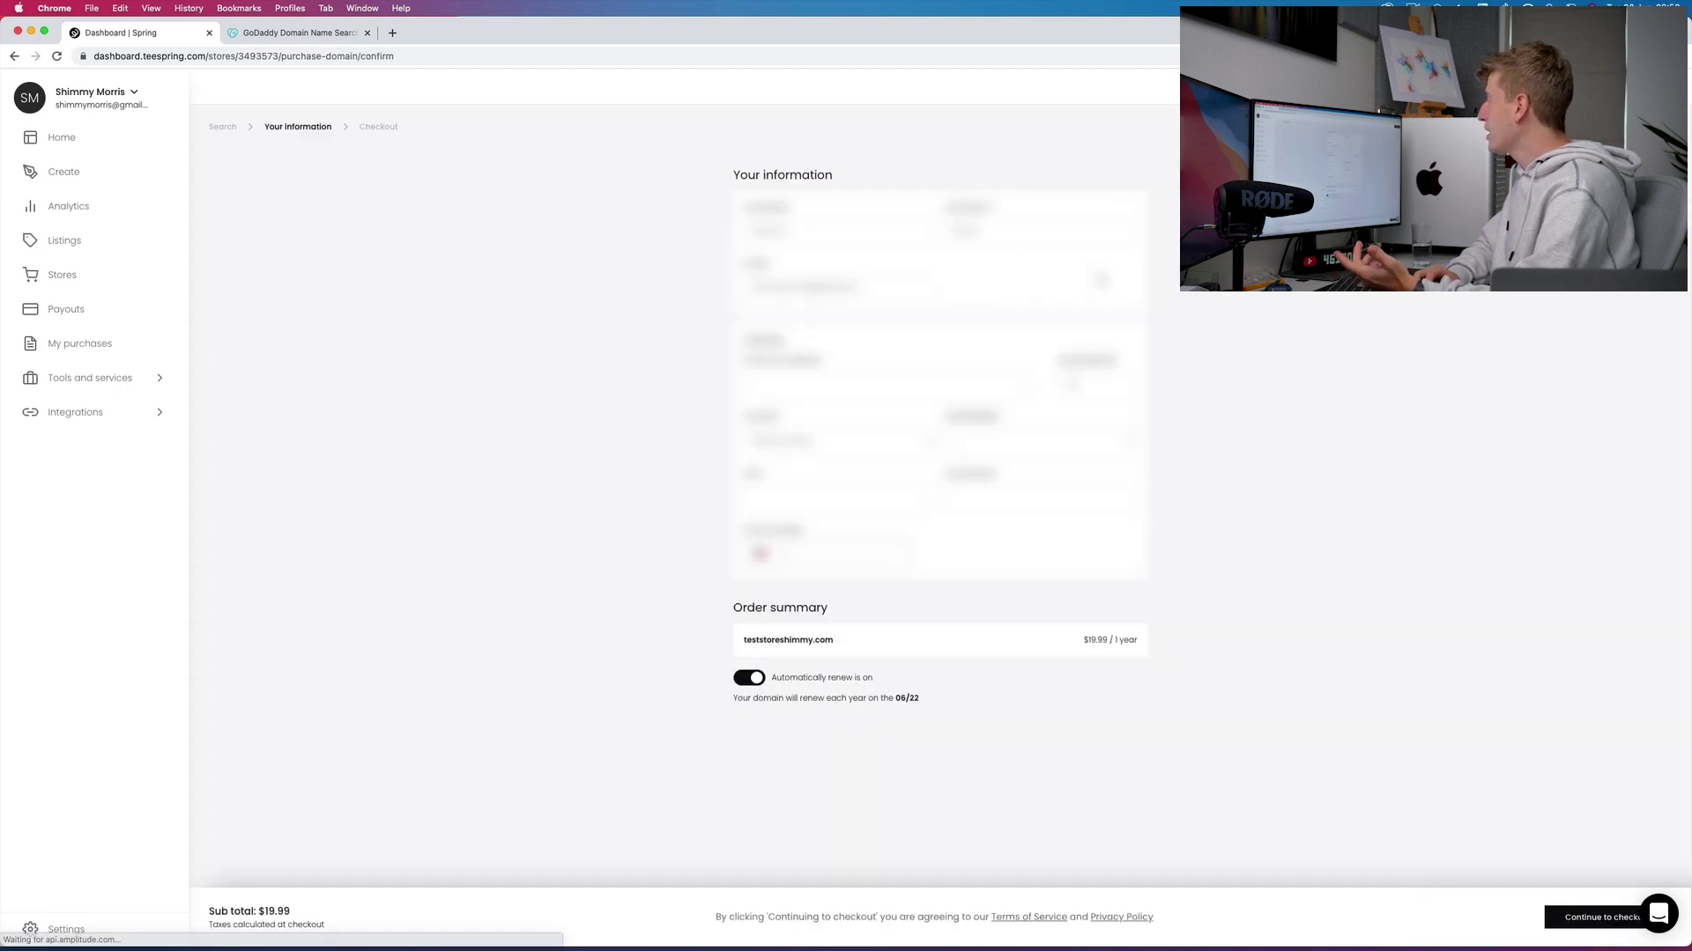
left_click(228, 133)
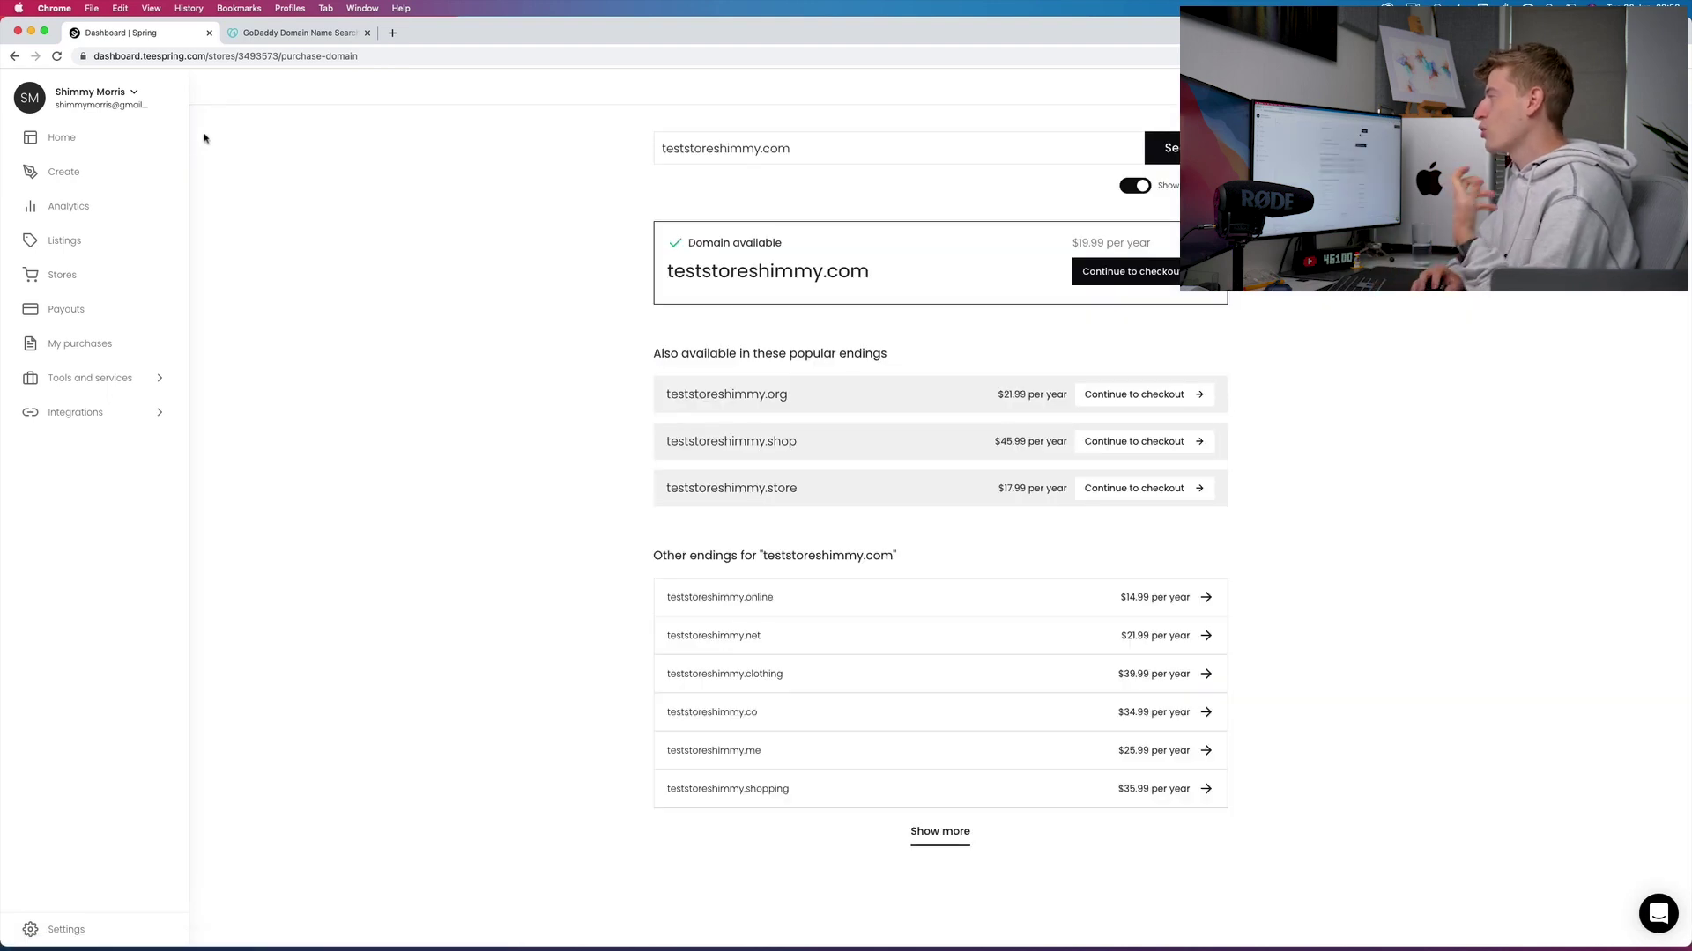
left_click(80, 276)
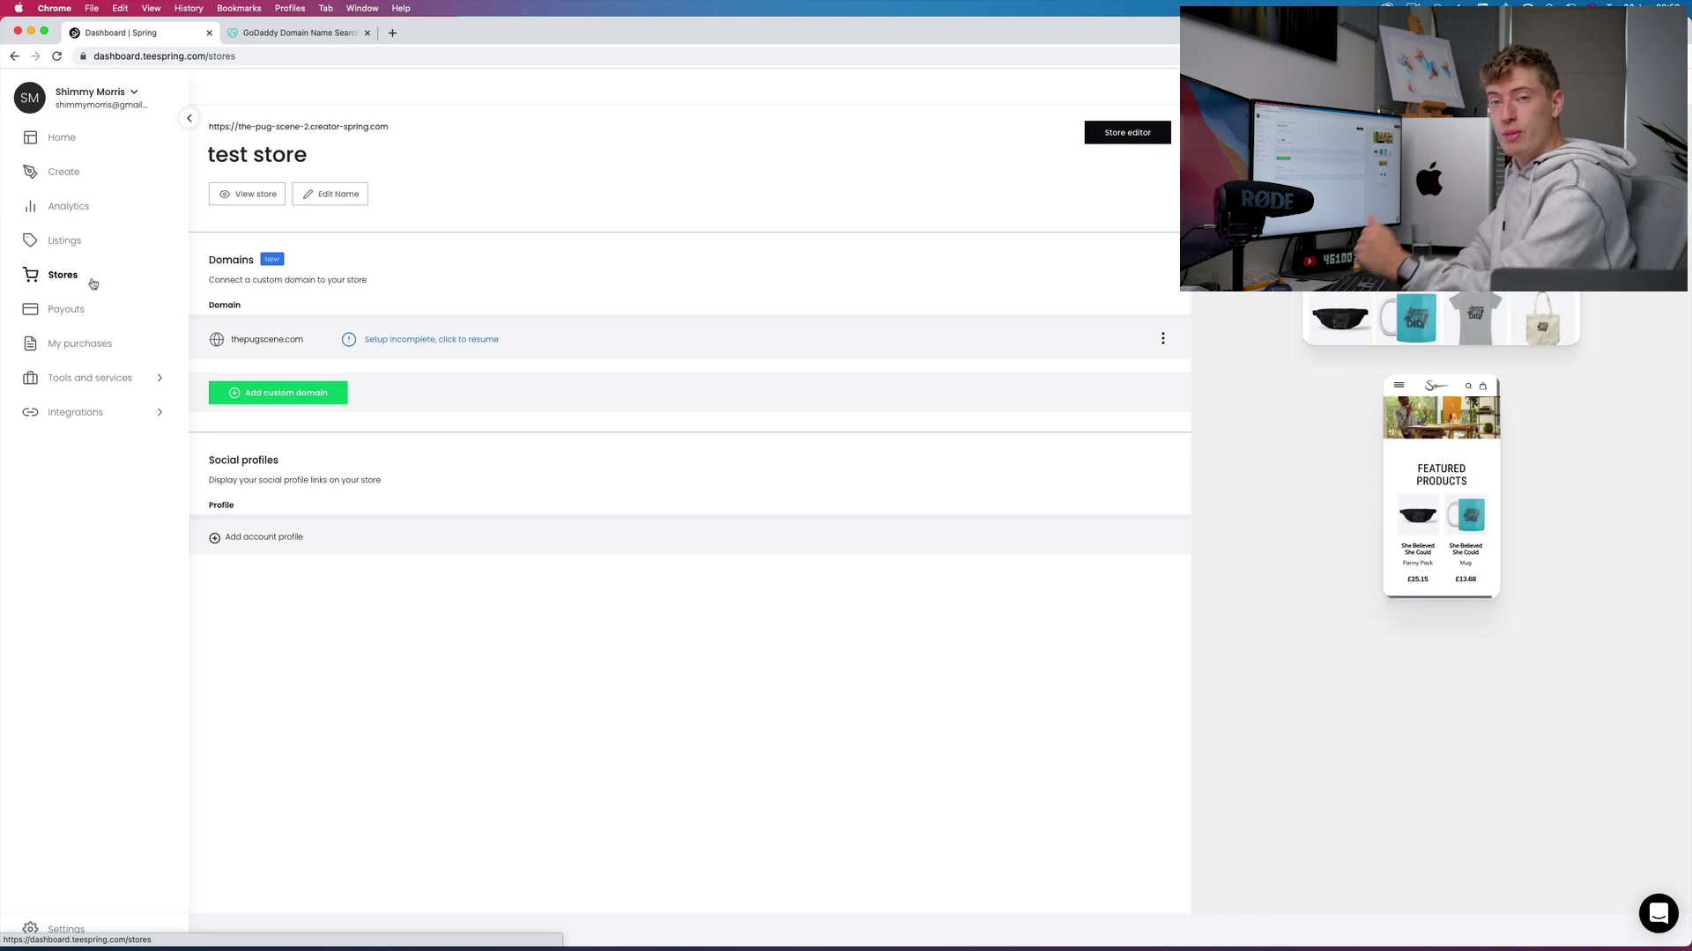
- Open the live test store storefront in a new tab with View store
left_click(93, 284)
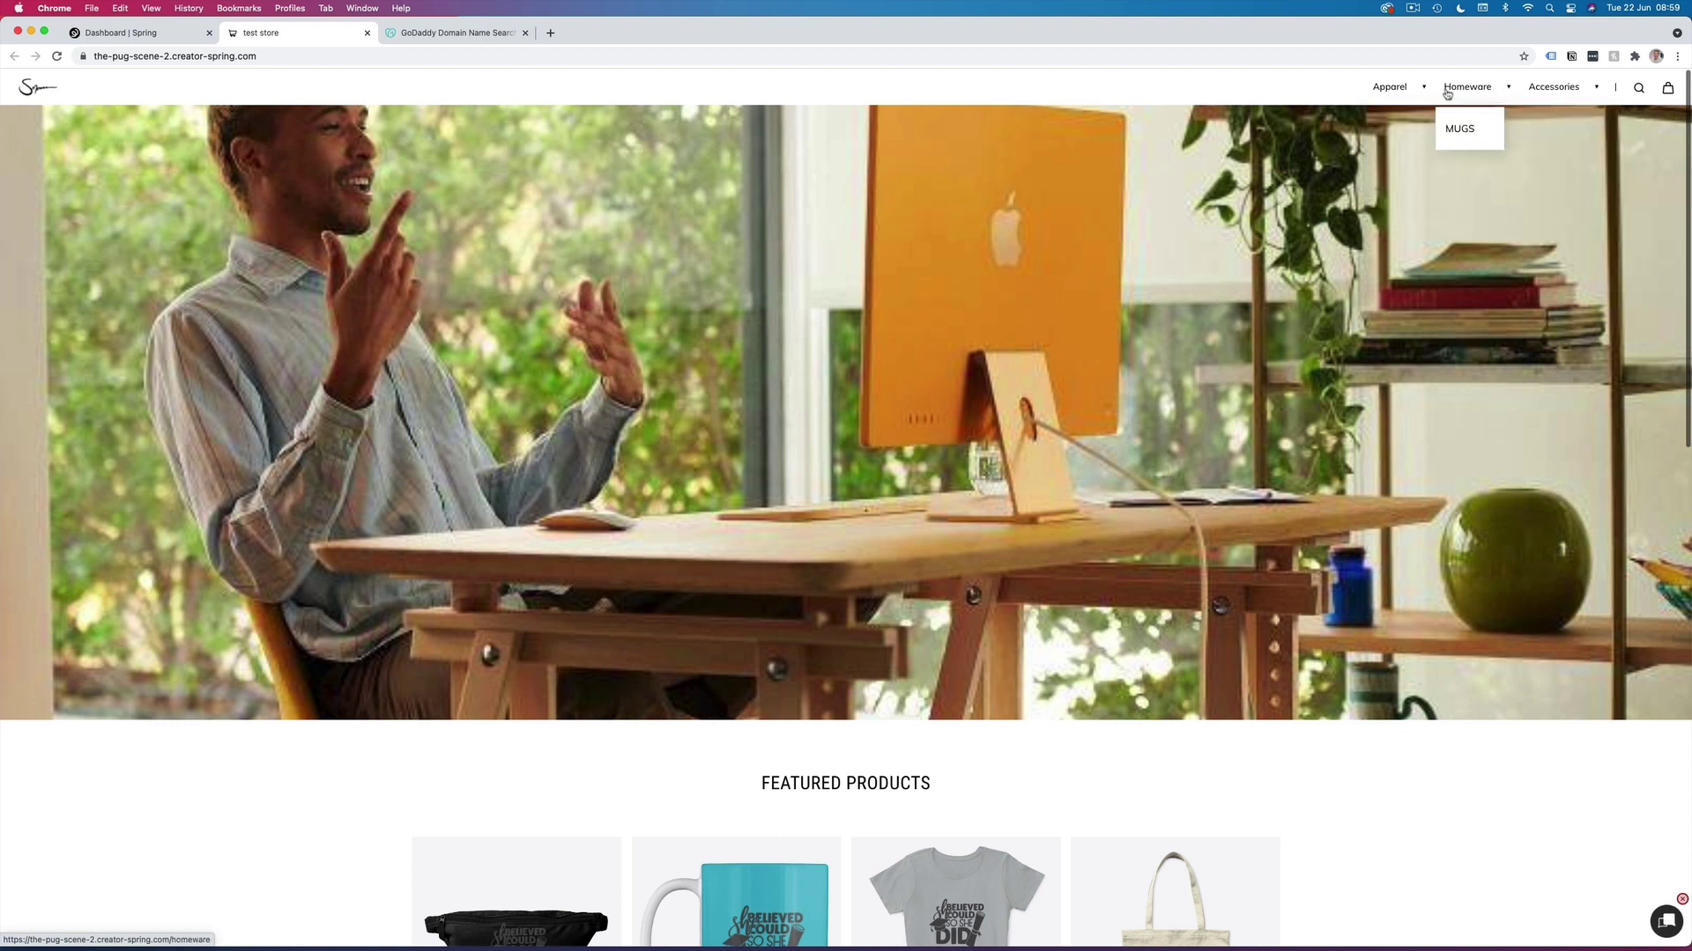
mouse_move(1433, 92)
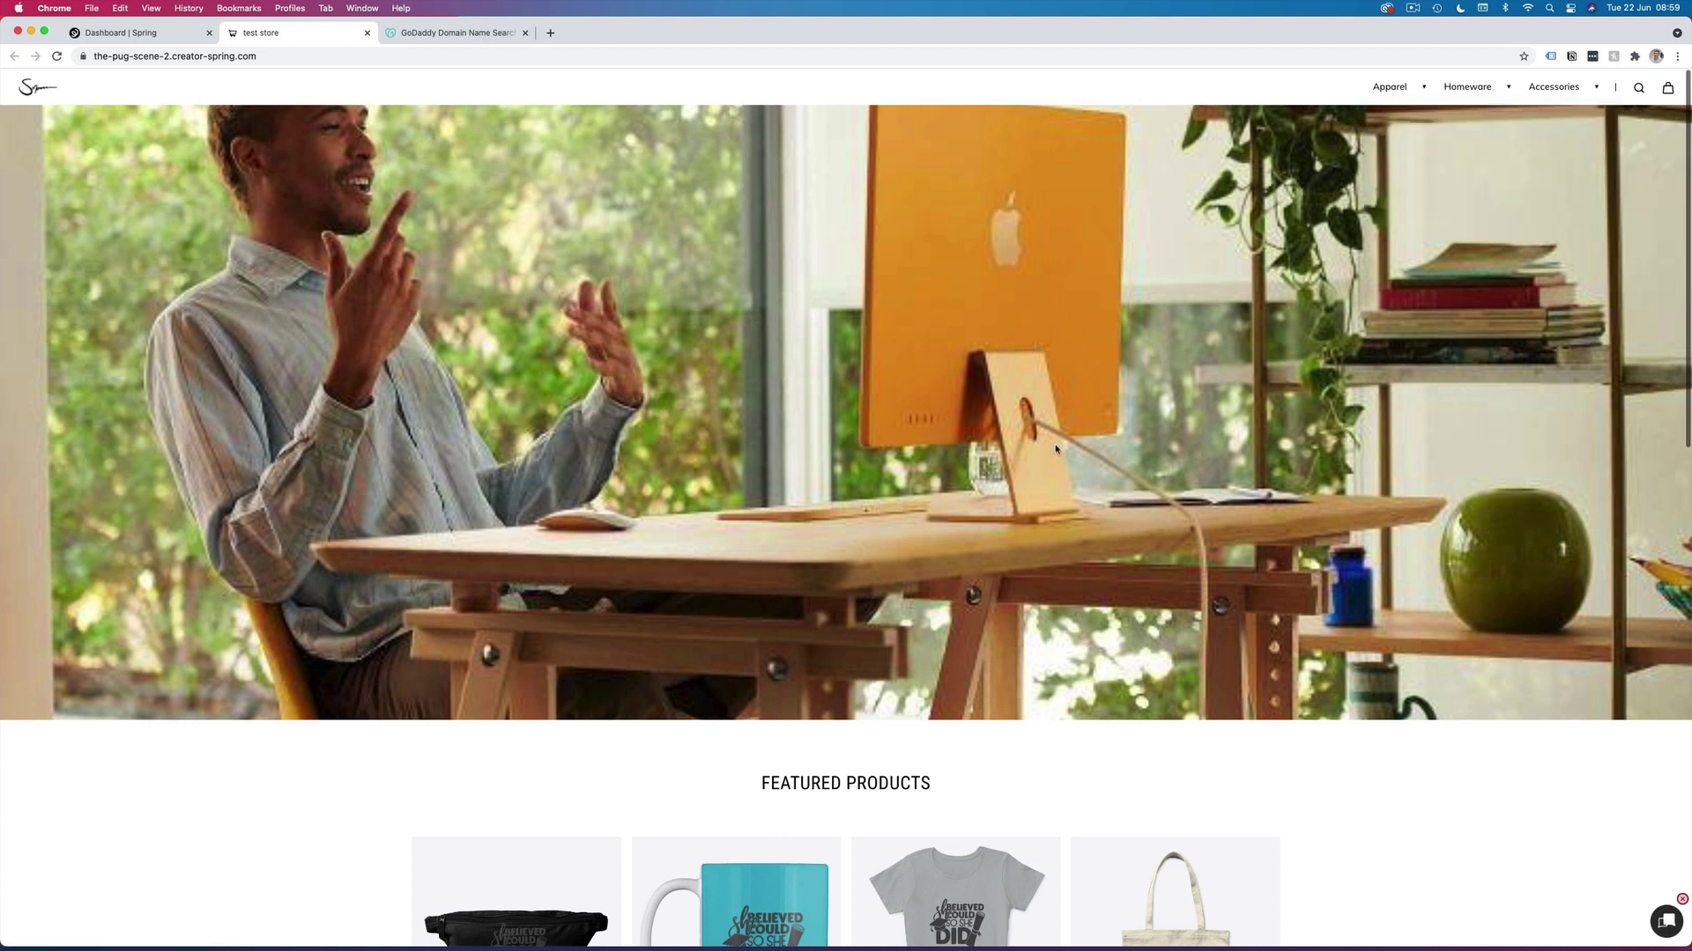
scroll(1396, 232, "down", 3)
scroll(1124, 431, "down", 10)
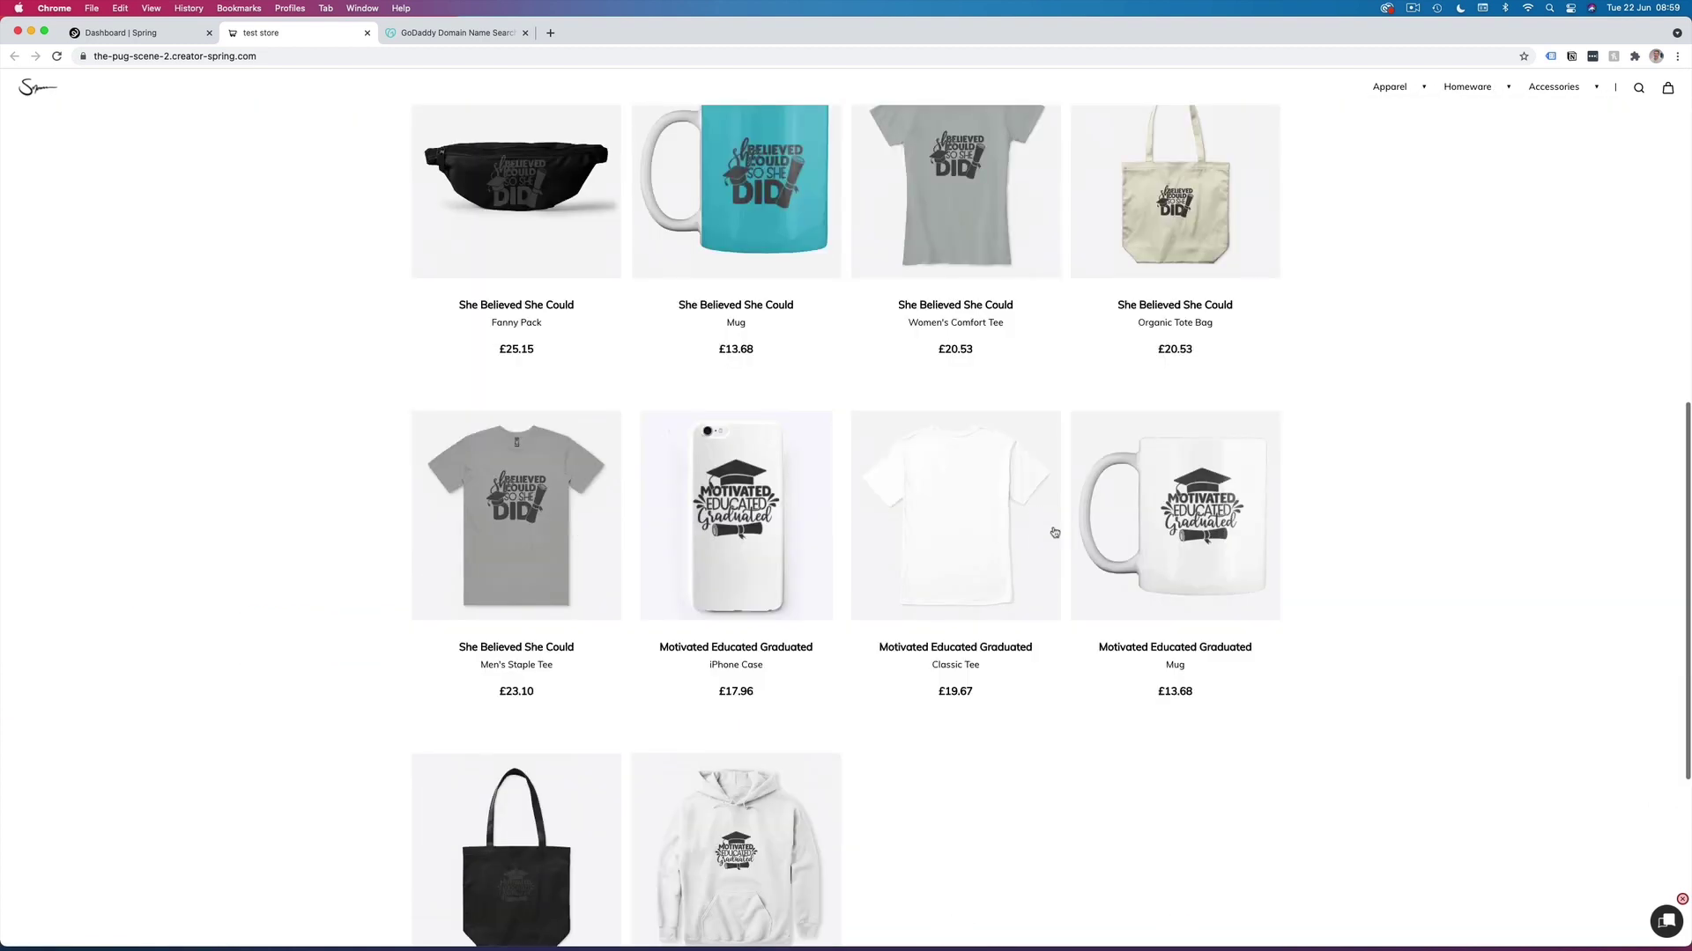
scroll(993, 559, "up", 6)
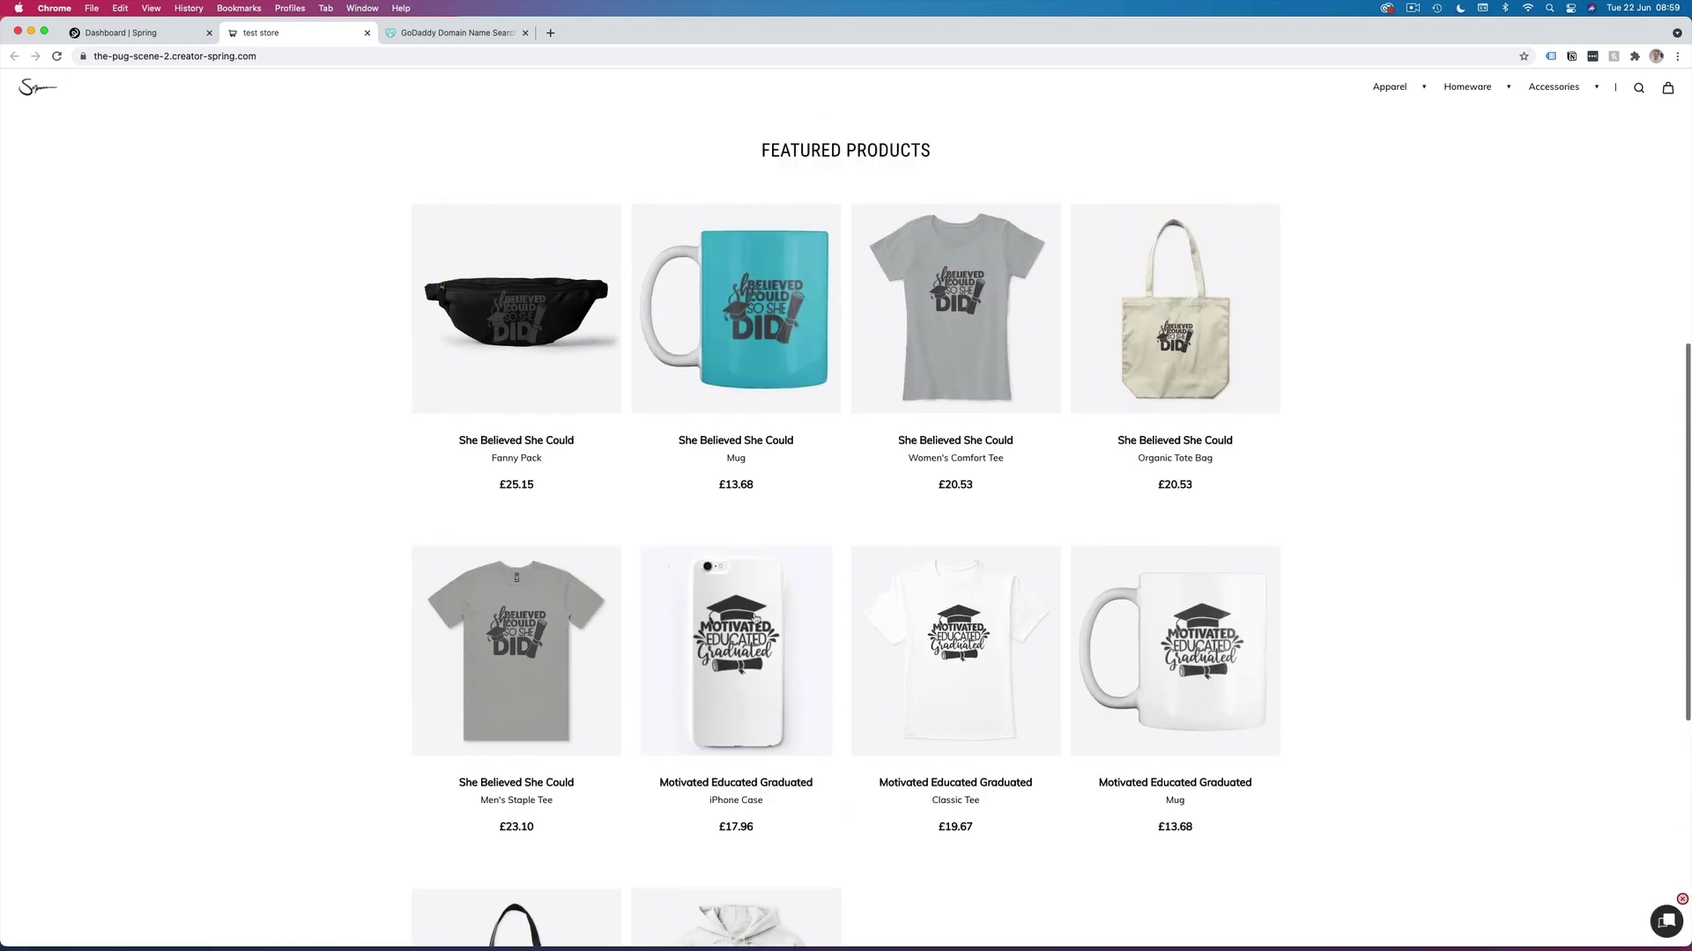